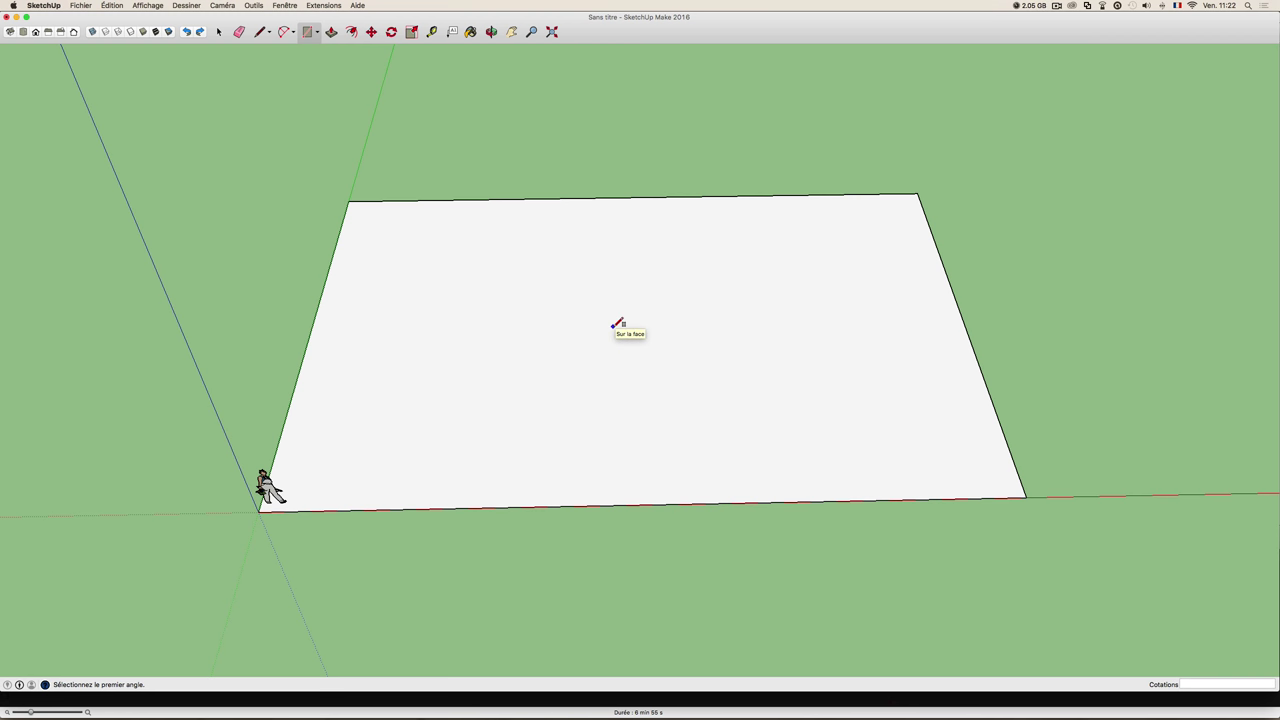
- Tilt the view over the grey ground face toward its front-left corner
scroll(617, 323, down, 2)
mouse_move(677, 309)
middle_down()
mouse_move(598, 309)
mouse_move(646, 309)
mouse_move(631, 291)
mouse_move(591, 331)
mouse_move(622, 352)
mouse_move(526, 363)
mouse_move(569, 357)
middle_up()
key(r)
scroll(590, 355, up, 2)
scroll(577, 370, up, 1)
scroll(577, 370, down, 1)
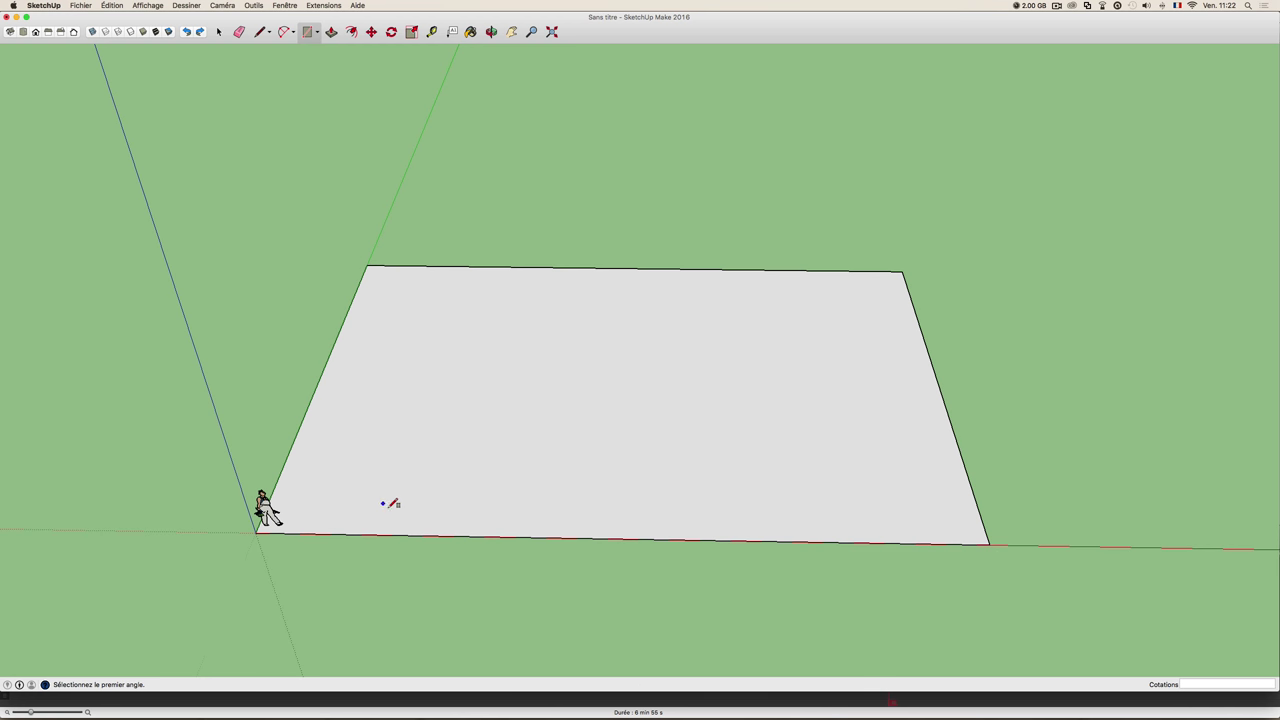
mouse_move(539, 471)
middle_down()
mouse_move(503, 474)
mouse_move(448, 446)
mouse_move(503, 439)
middle_up()
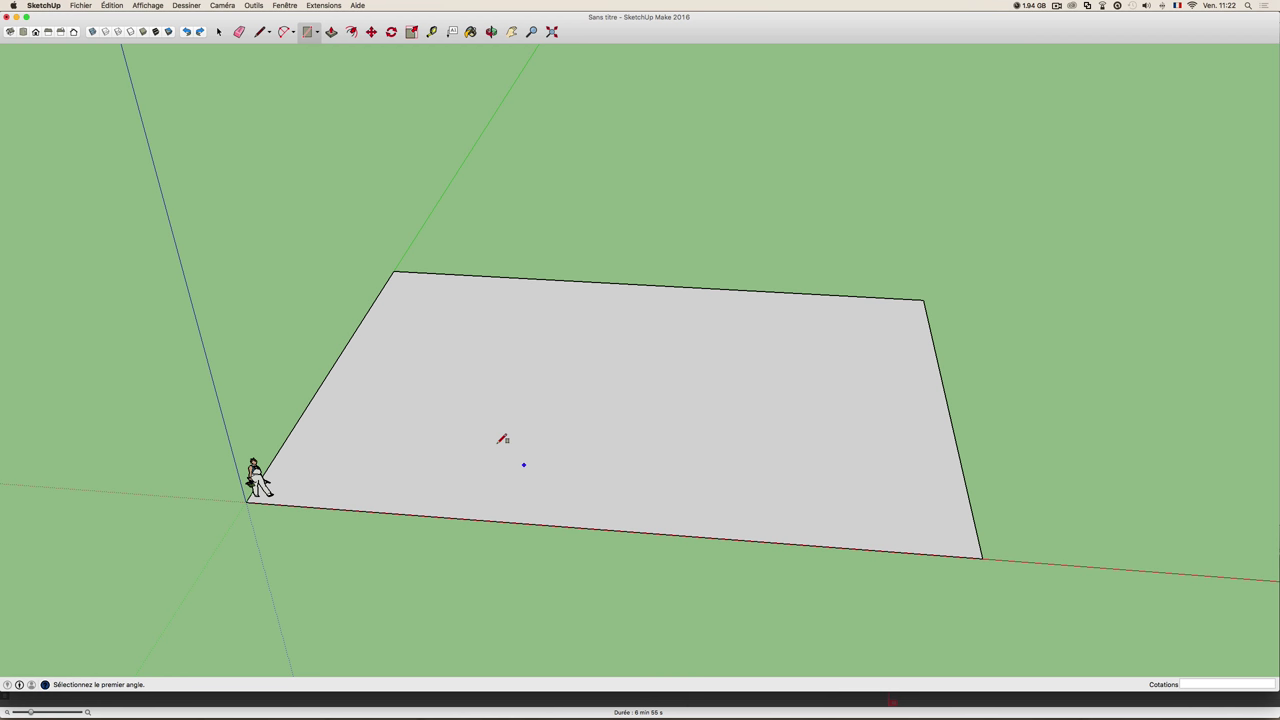
mouse_move(503, 439)
middle_down()
mouse_move(454, 460)
mouse_move(483, 477)
mouse_move(463, 463)
middle_up()
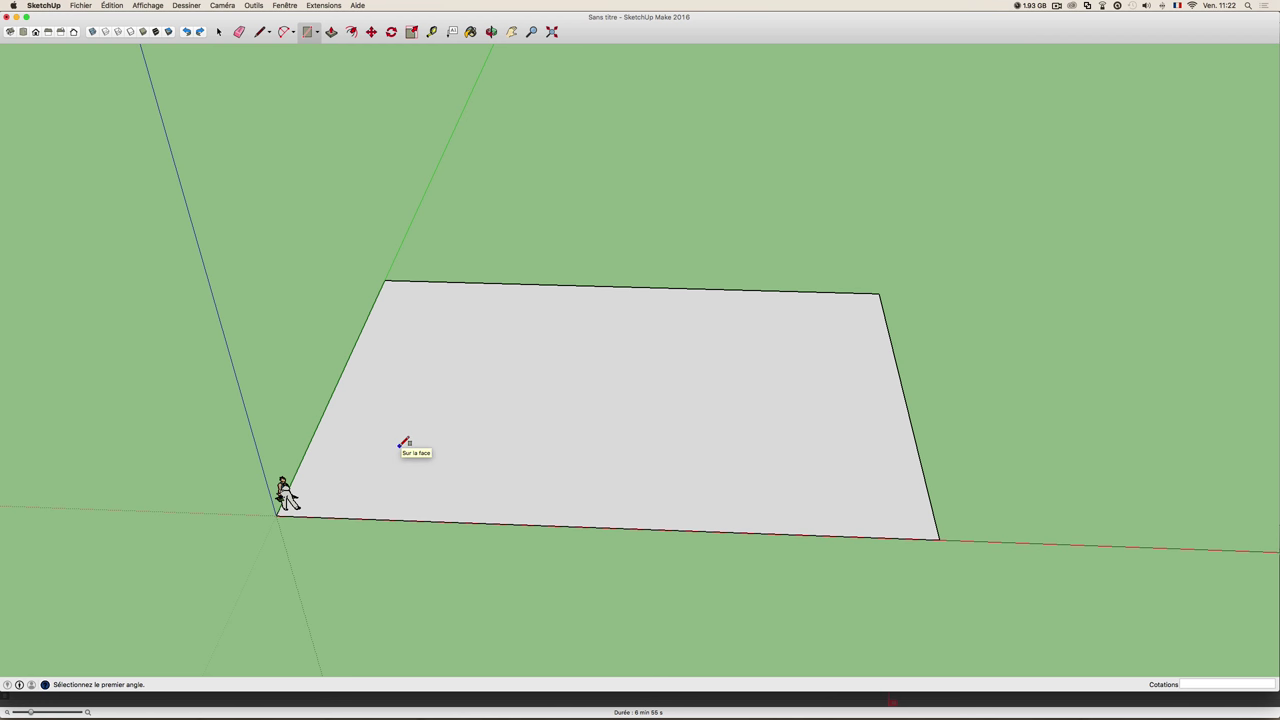
- Draw a 5' 6 1/4" square near the ground face's front-left corner
click(395, 439)
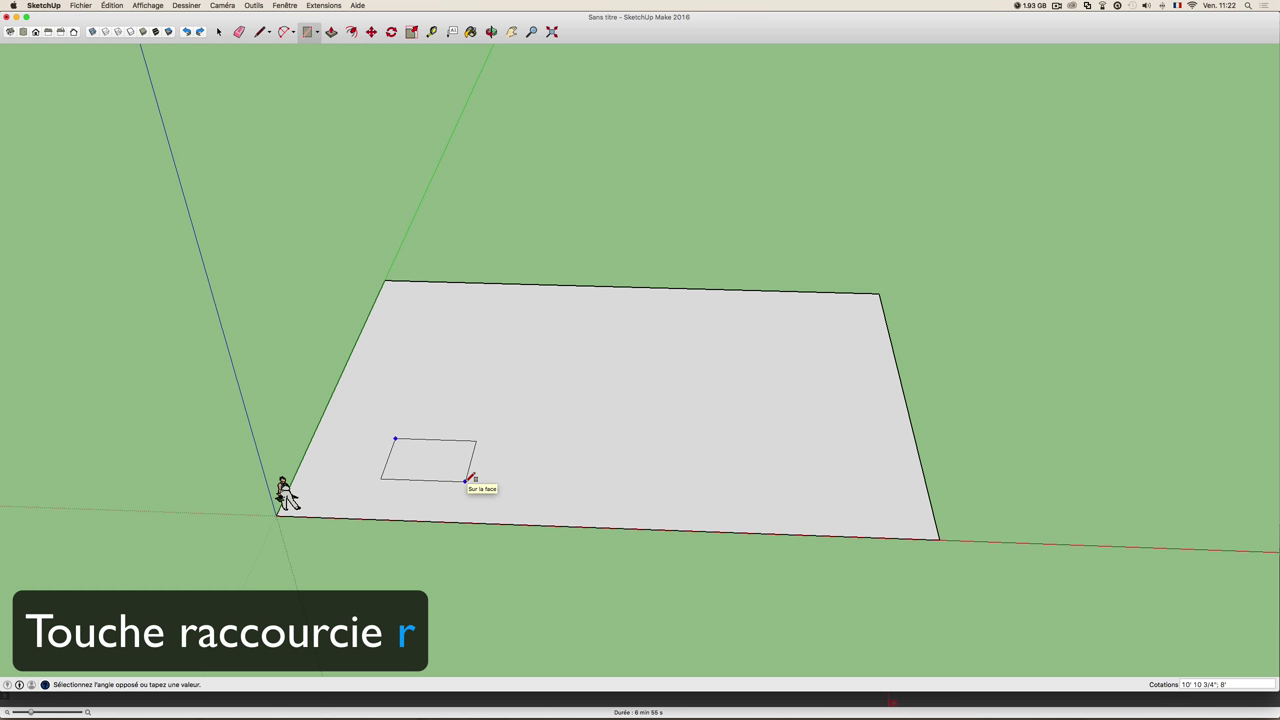
scroll(463, 478, up, 2)
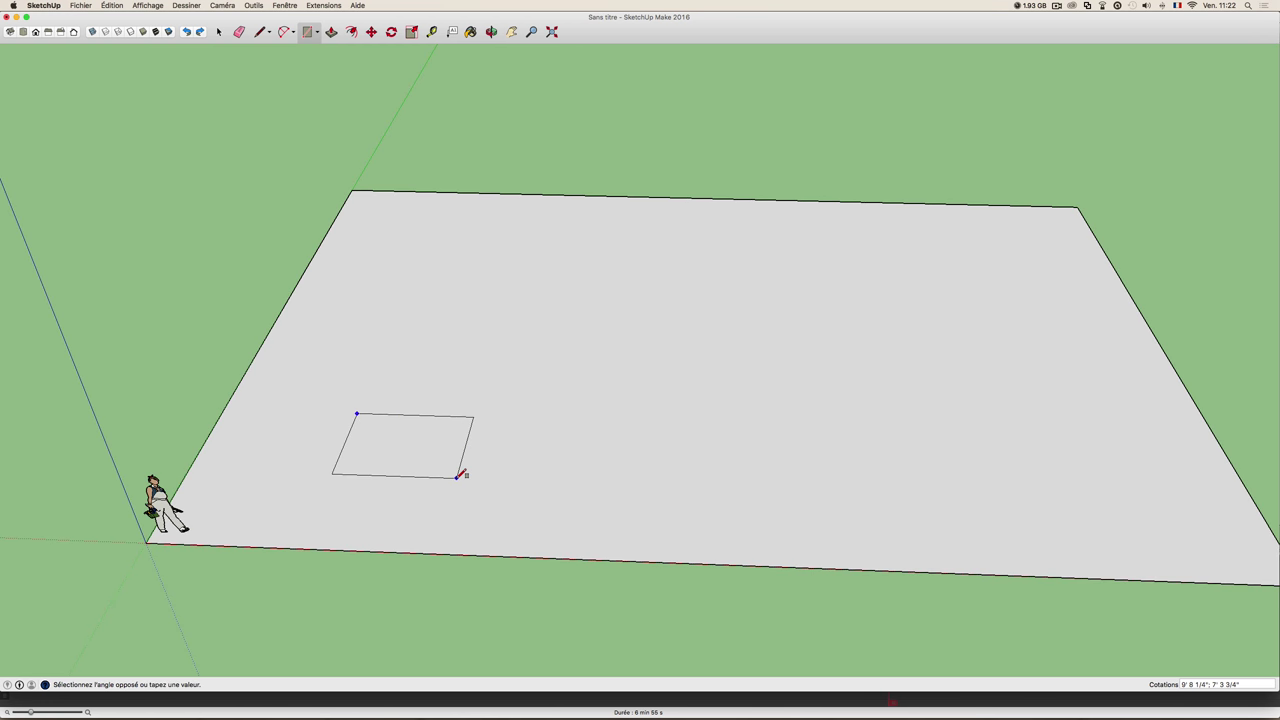
scroll(462, 476, up, 2)
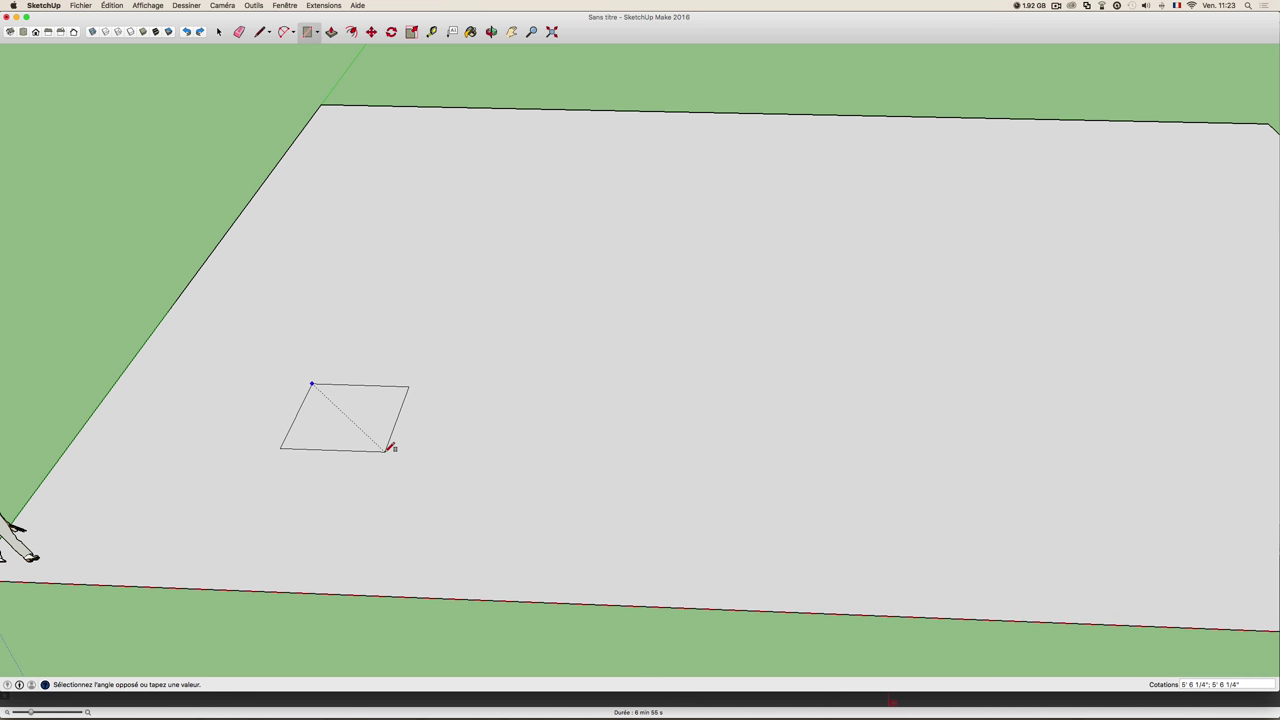
click(388, 449)
key(o)
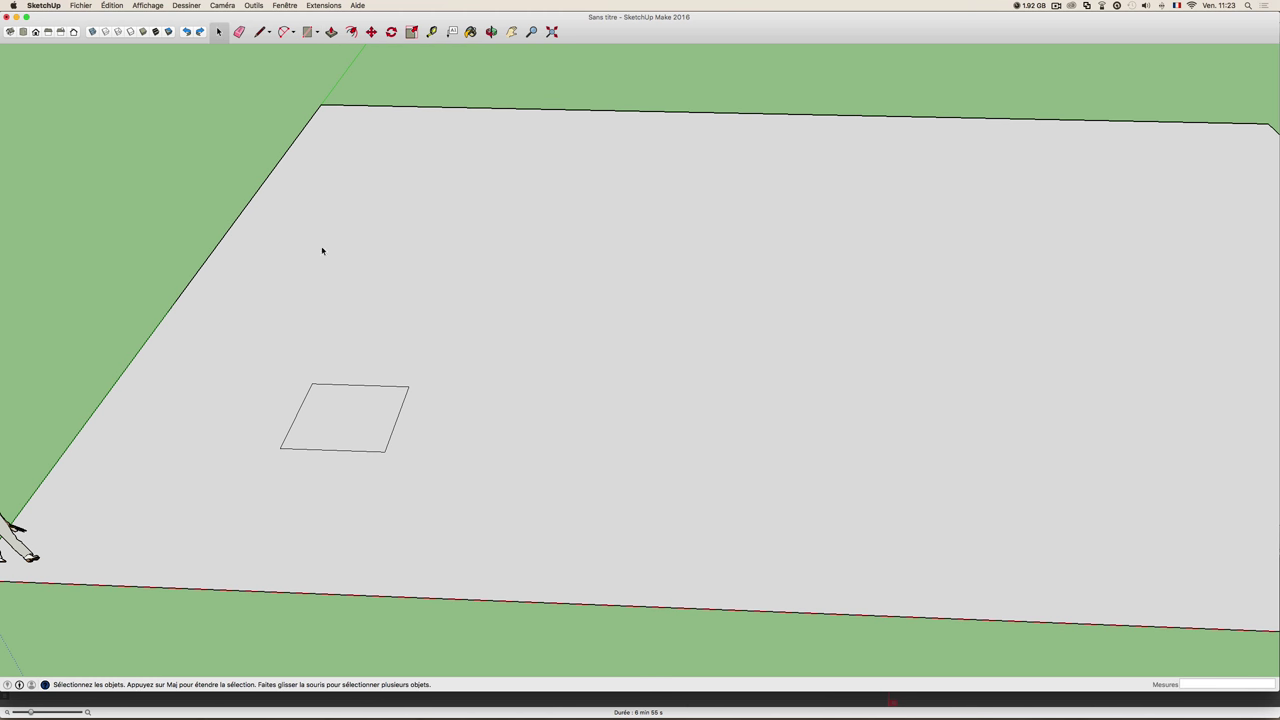
mouse_move(320, 249)
mouse_down()
mouse_move(403, 231)
mouse_move(383, 335)
mouse_up()
scroll(335, 249, down, 3)
key(space)
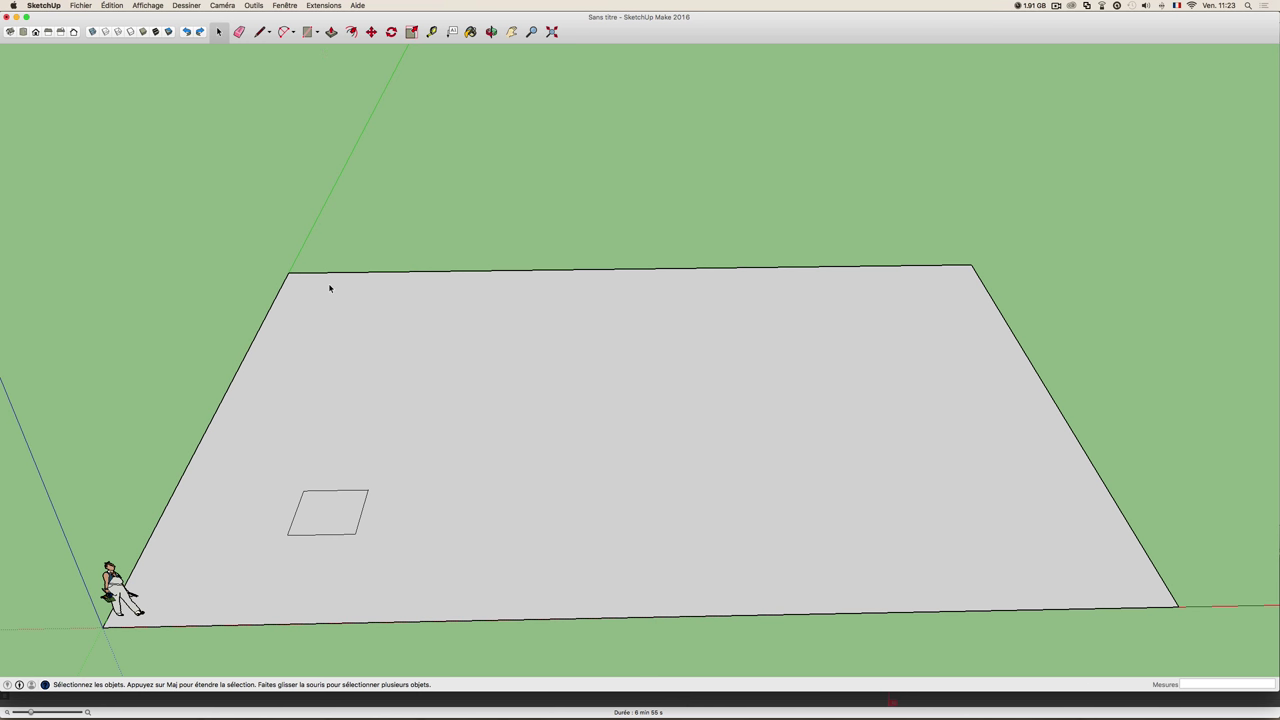
- Open Infos sur le modèle and go to its Unités page
click(286, 6)
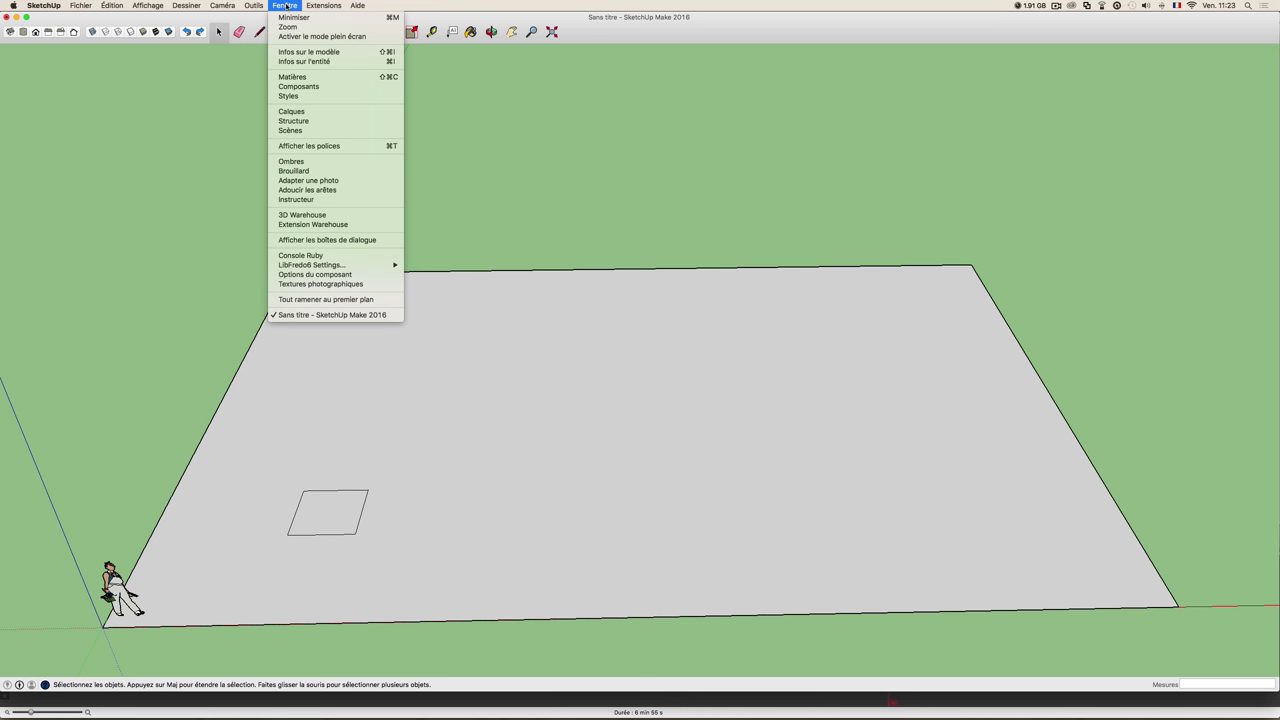
click(297, 55)
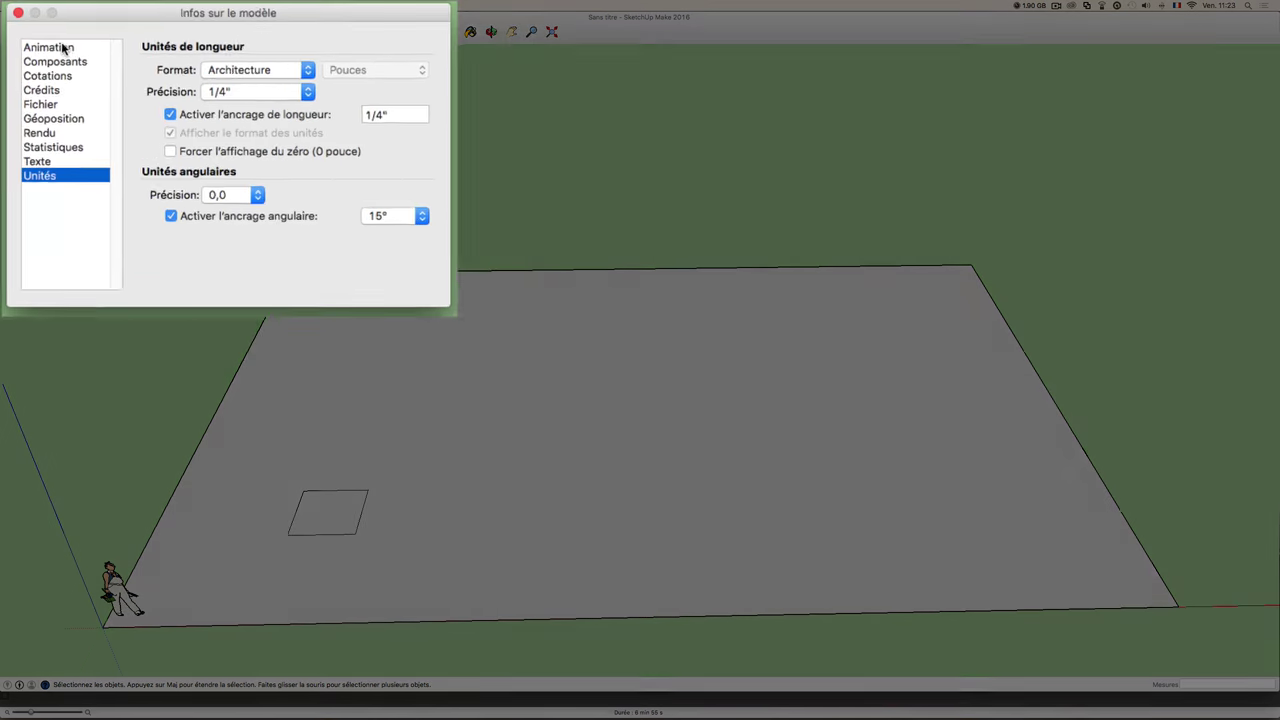
click(55, 84)
click(56, 92)
click(57, 101)
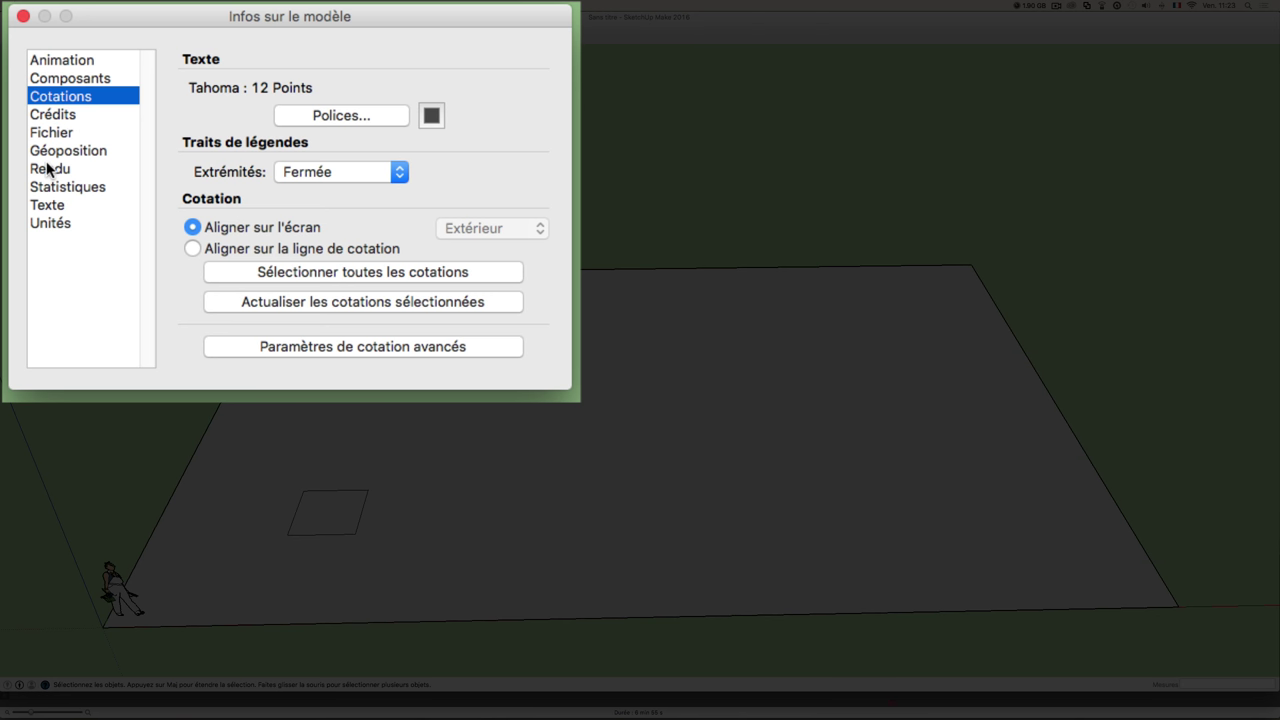
click(54, 221)
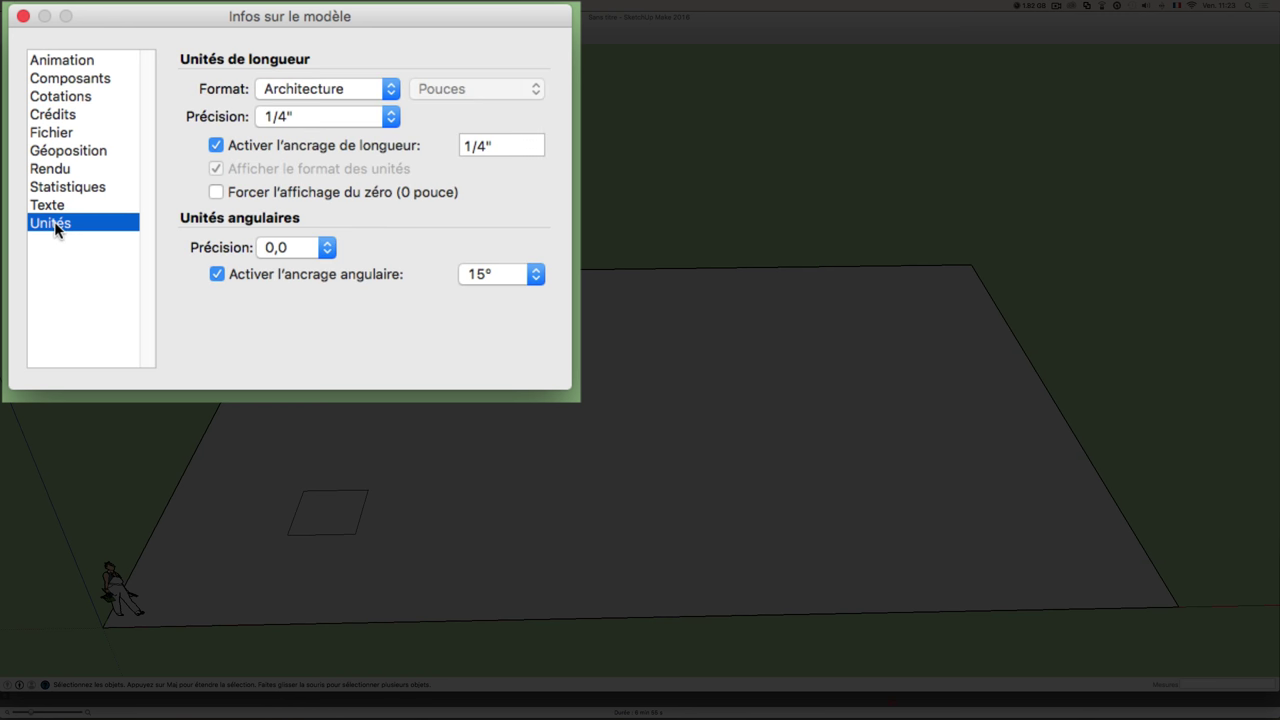
- Set the length format to Décimal in Centimètres and close the dialog
click(391, 90)
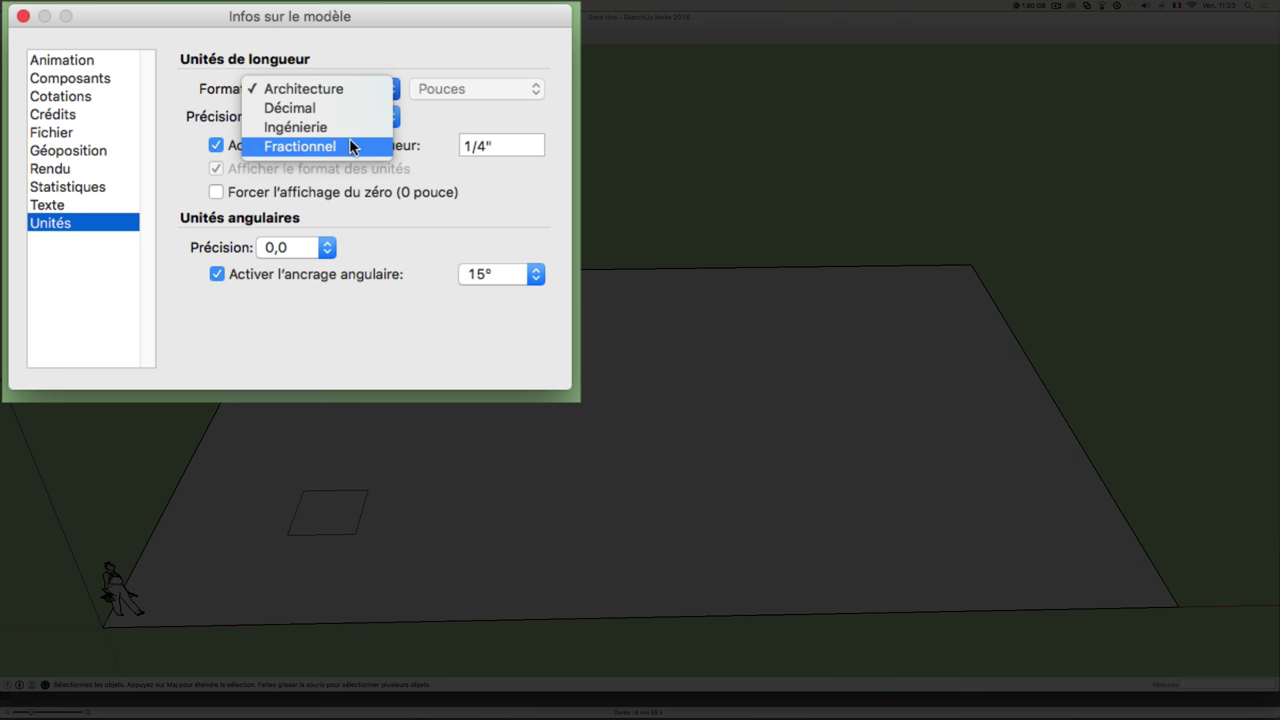
click(437, 123)
click(394, 88)
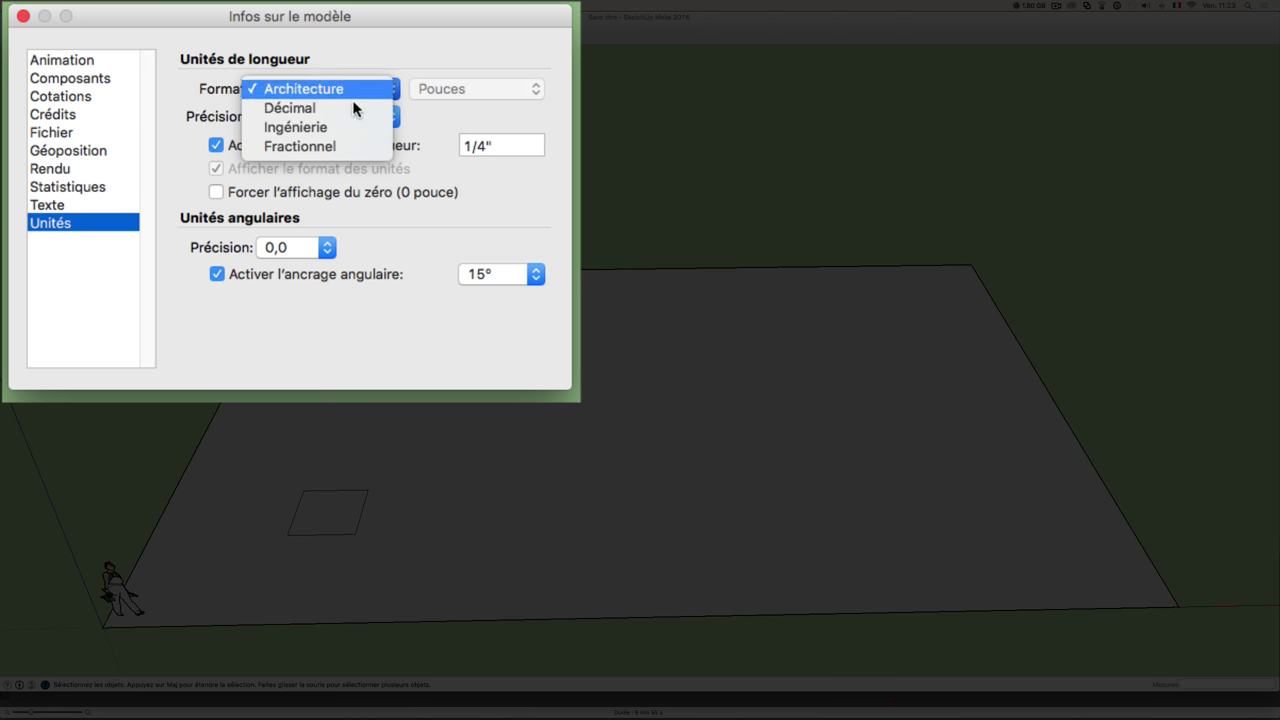
click(332, 107)
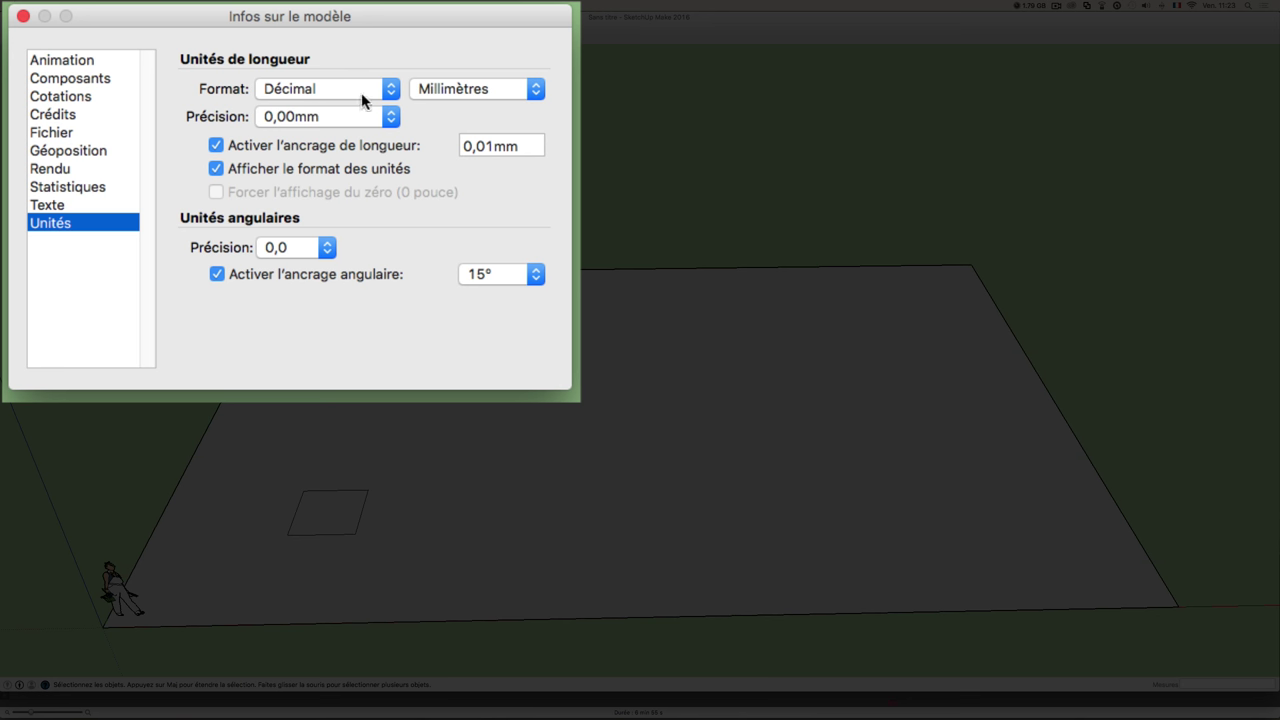
click(536, 91)
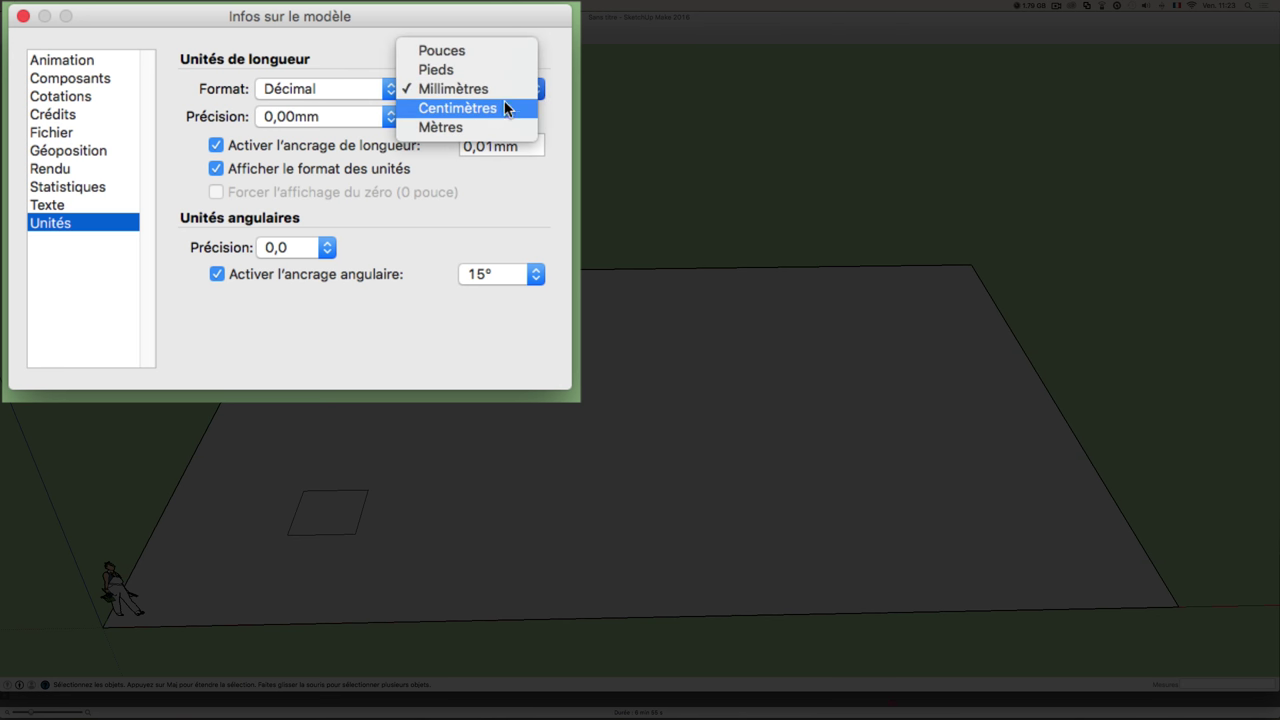
click(496, 107)
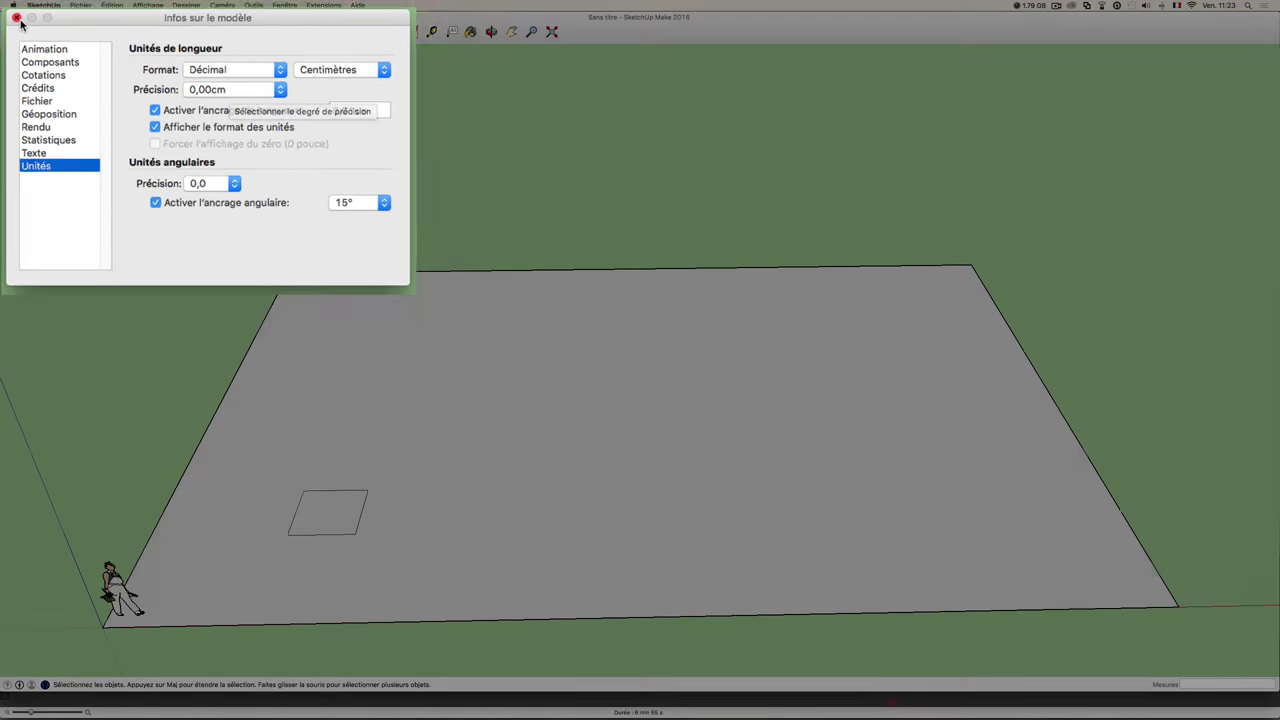
click(23, 16)
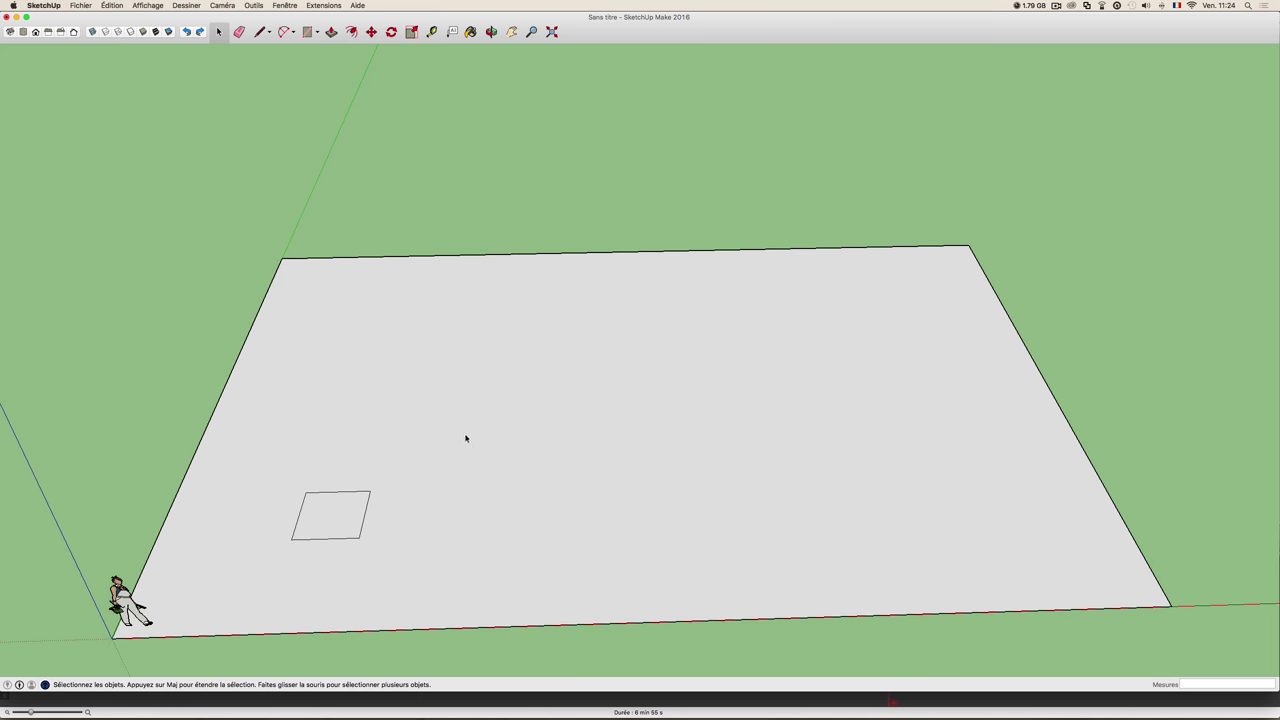
- Erase the small 5' 6 1/4" square from the ground face
mouse_move(466, 437)
middle_down()
mouse_move(471, 417)
mouse_move(354, 521)
middle_up()
scroll(330, 455, down, 3)
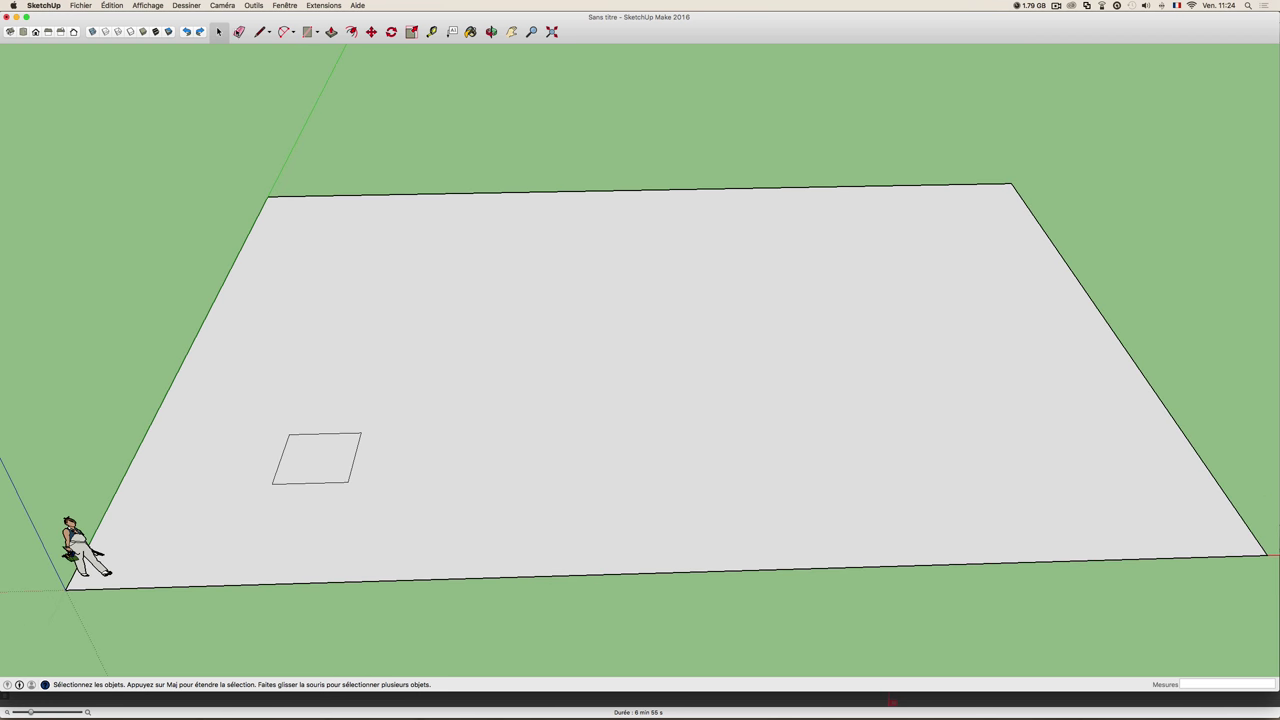
key(e)
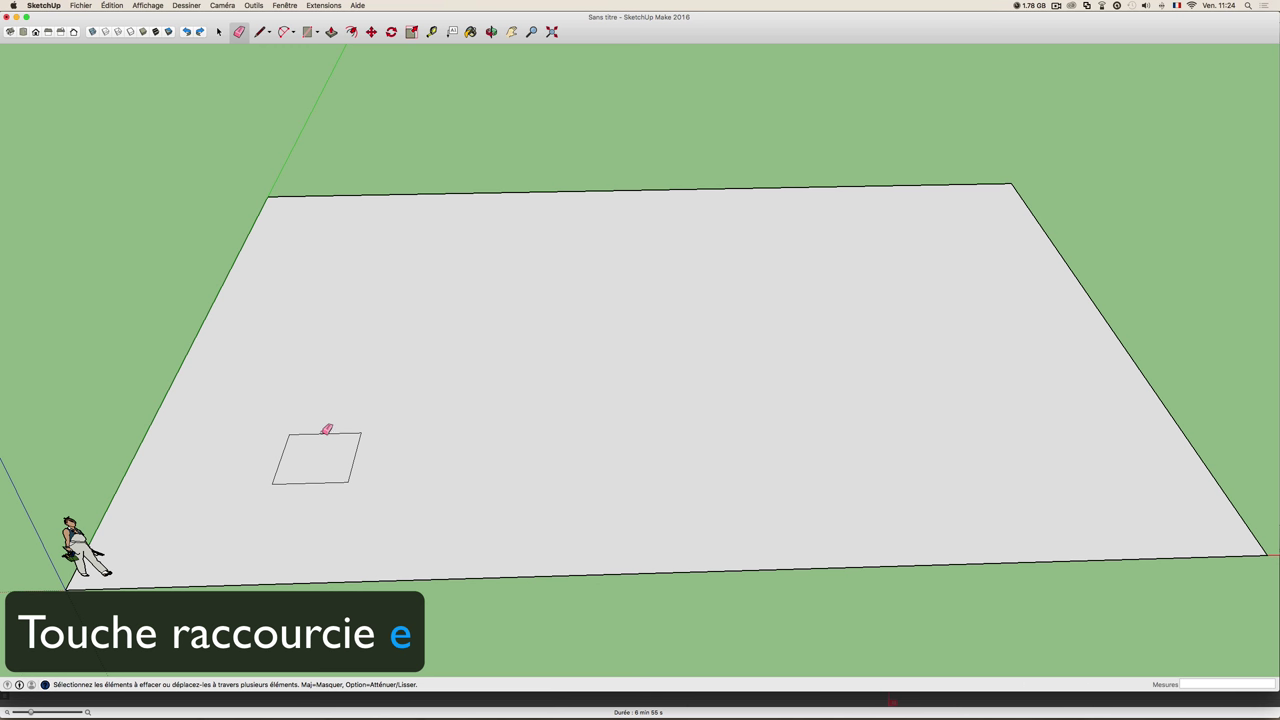
mouse_move(326, 430)
mouse_down()
mouse_move(295, 483)
mouse_move(358, 449)
mouse_move(363, 386)
mouse_up()
scroll(351, 426, down, 2)
scroll(360, 420, up, 2)
scroll(361, 419, down, 1)
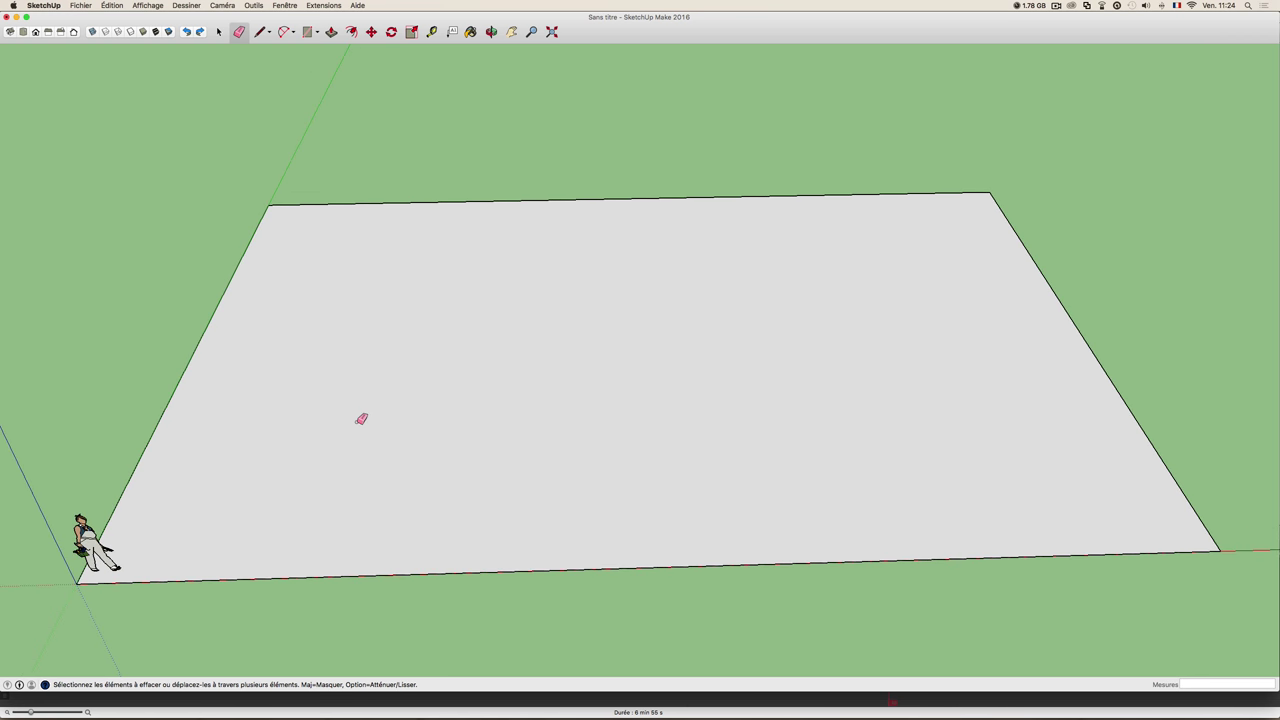
- Draw a 268,05 cm by 164,43 cm rectangle near the ground face's left side
key(r)
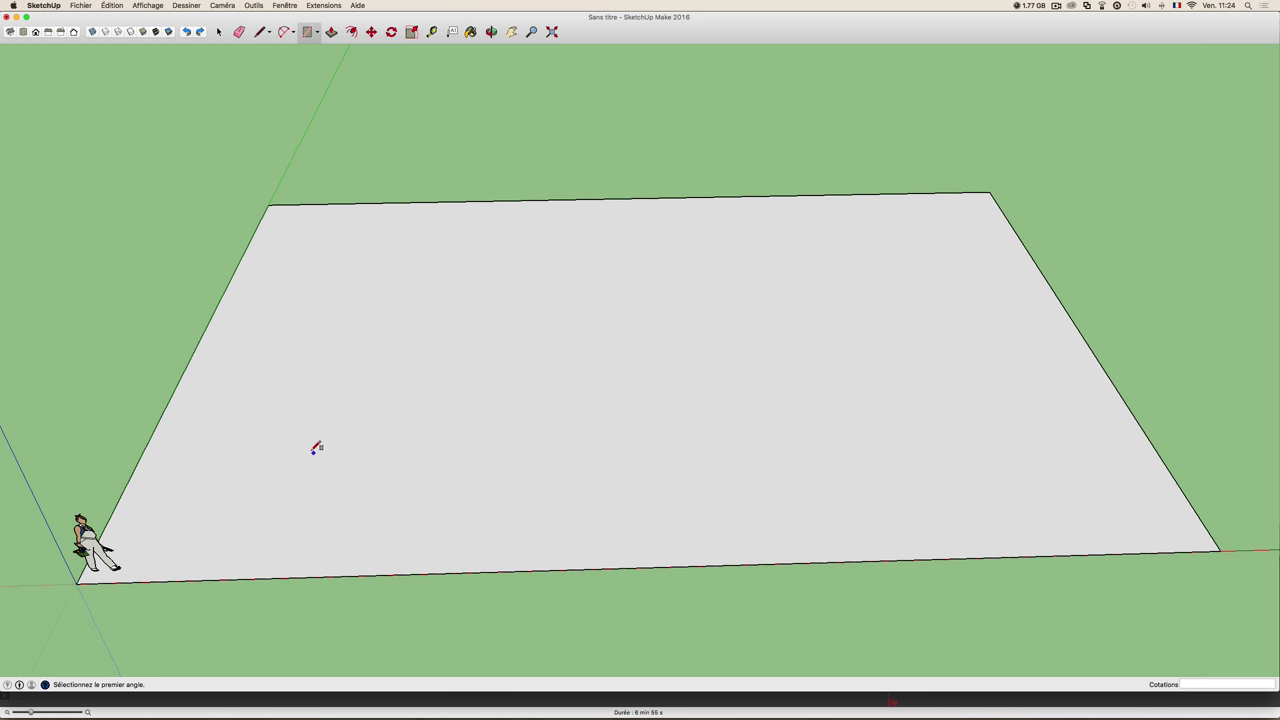
click(289, 421)
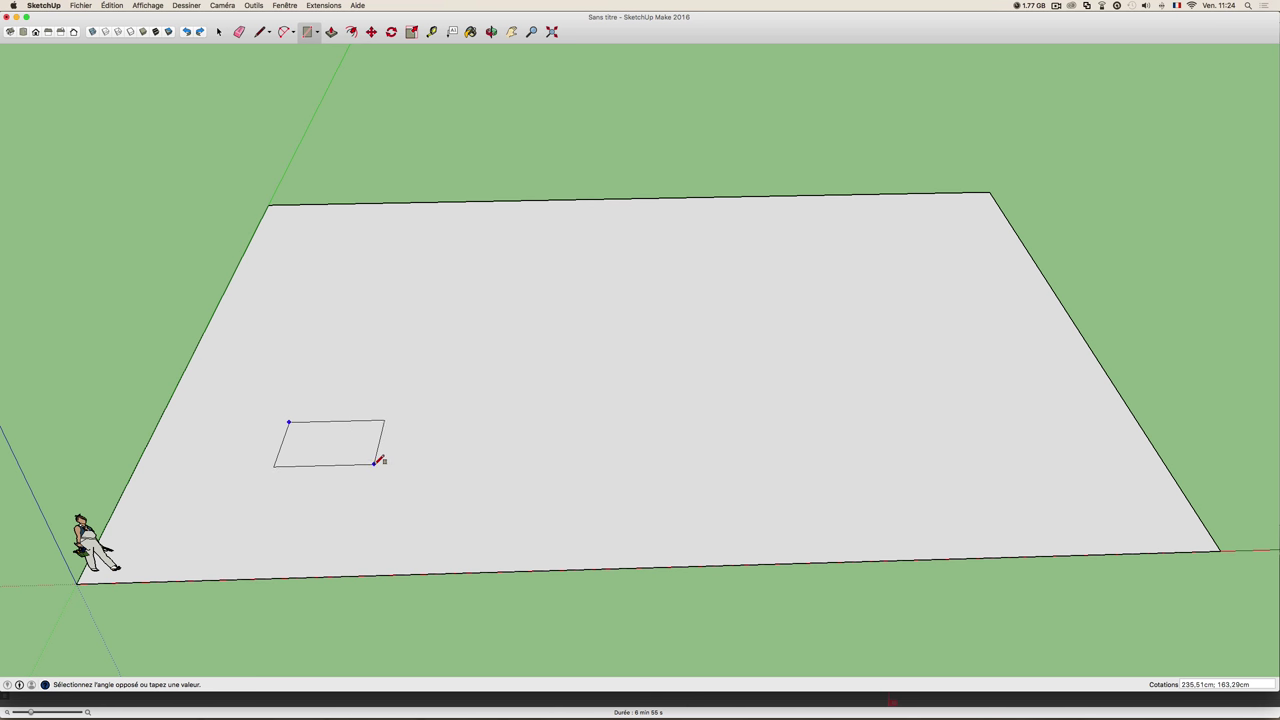
scroll(393, 459, down, 1)
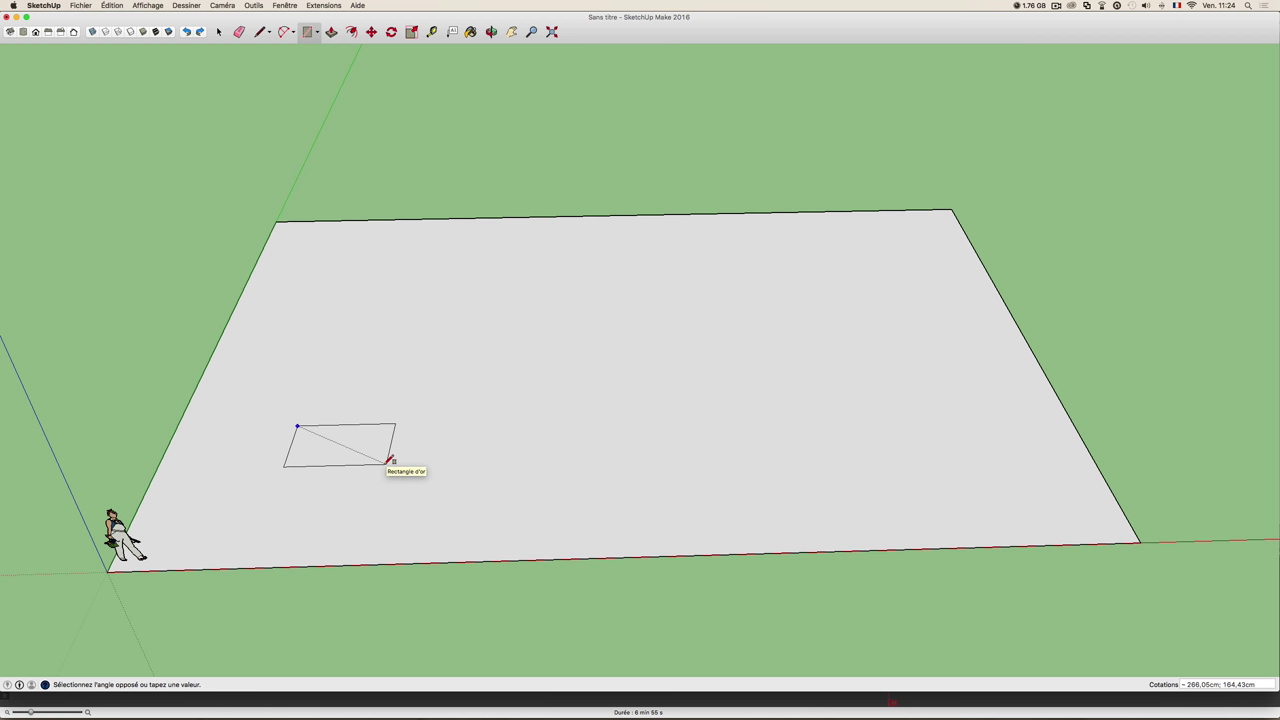
click(390, 460)
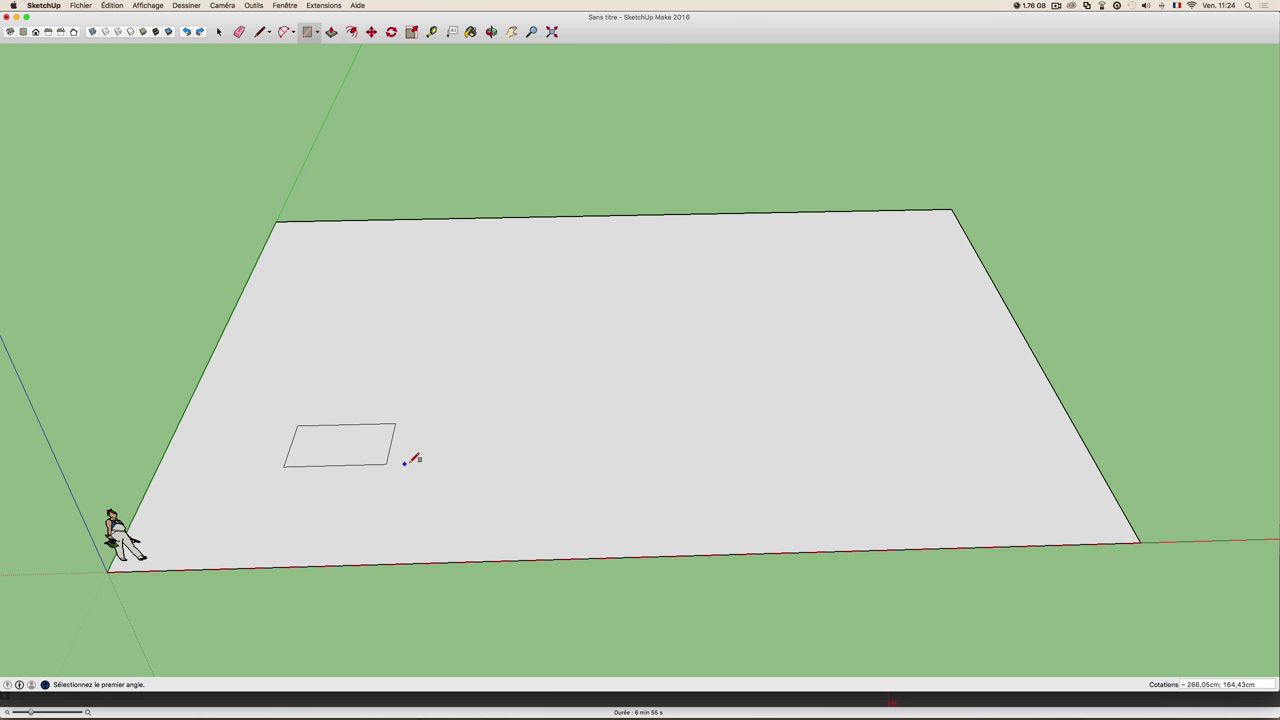
mouse_move(414, 457)
middle_down()
mouse_move(330, 462)
mouse_move(380, 446)
mouse_move(400, 469)
mouse_move(254, 474)
mouse_move(292, 488)
mouse_move(254, 451)
middle_up()
scroll(265, 476, up, 3)
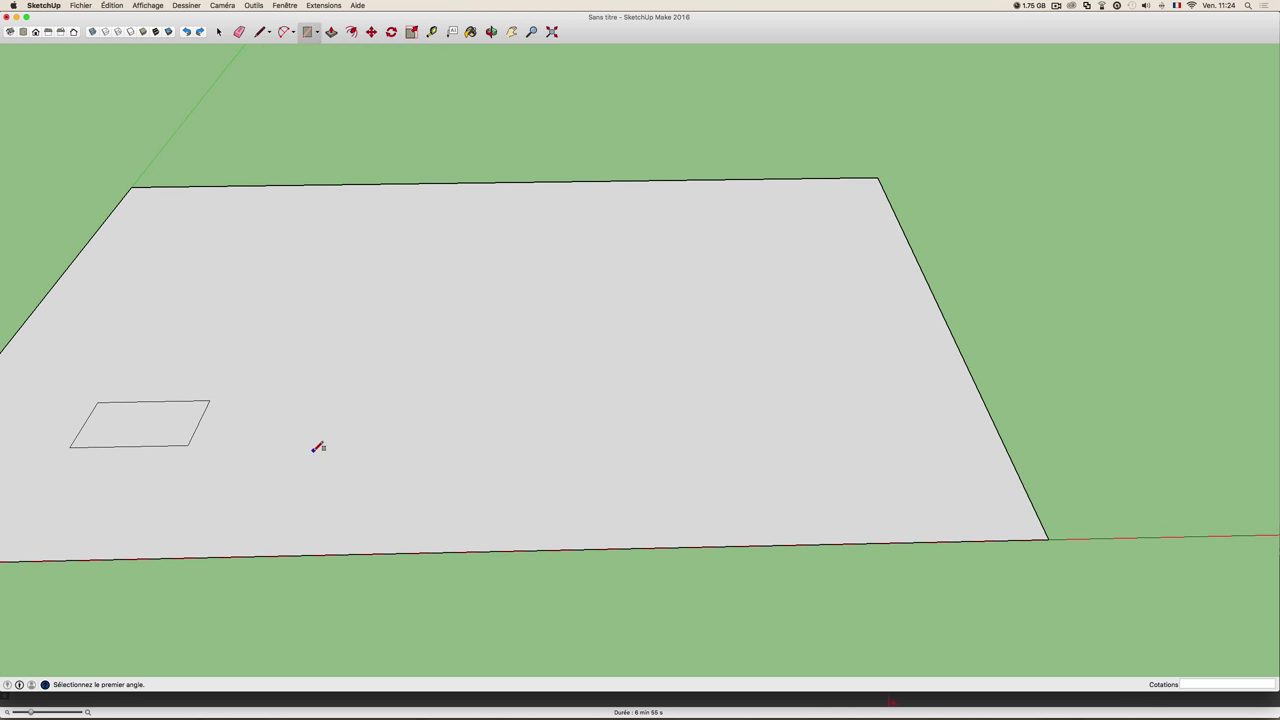
- Draw a 40,5 cm by 40,5 cm square beside the golden-ratio rectangle
click(292, 407)
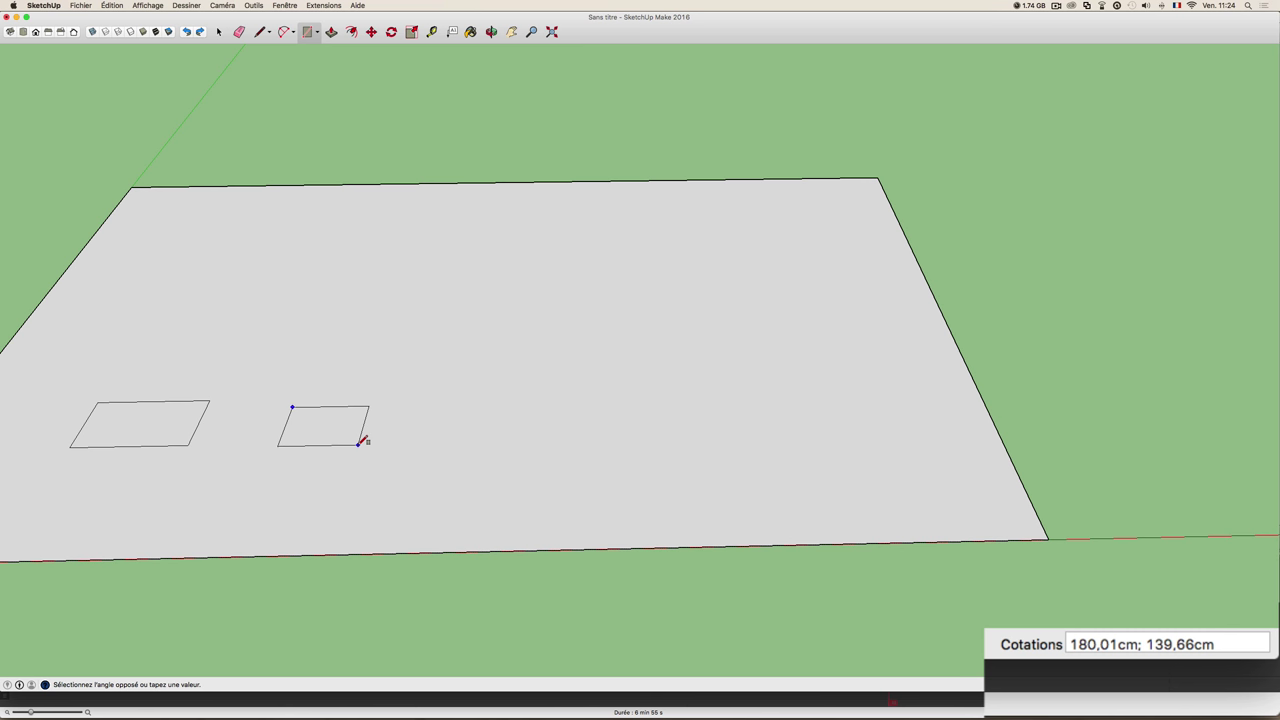
key(Tab)
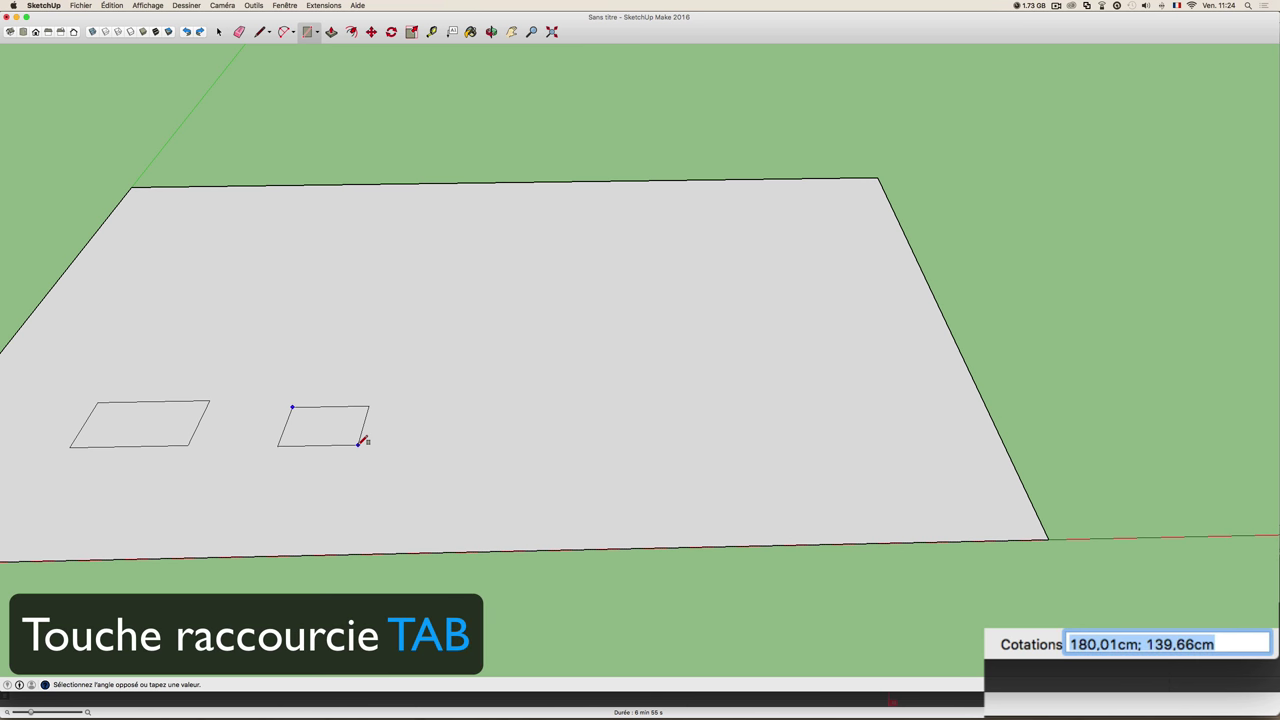
text(40)
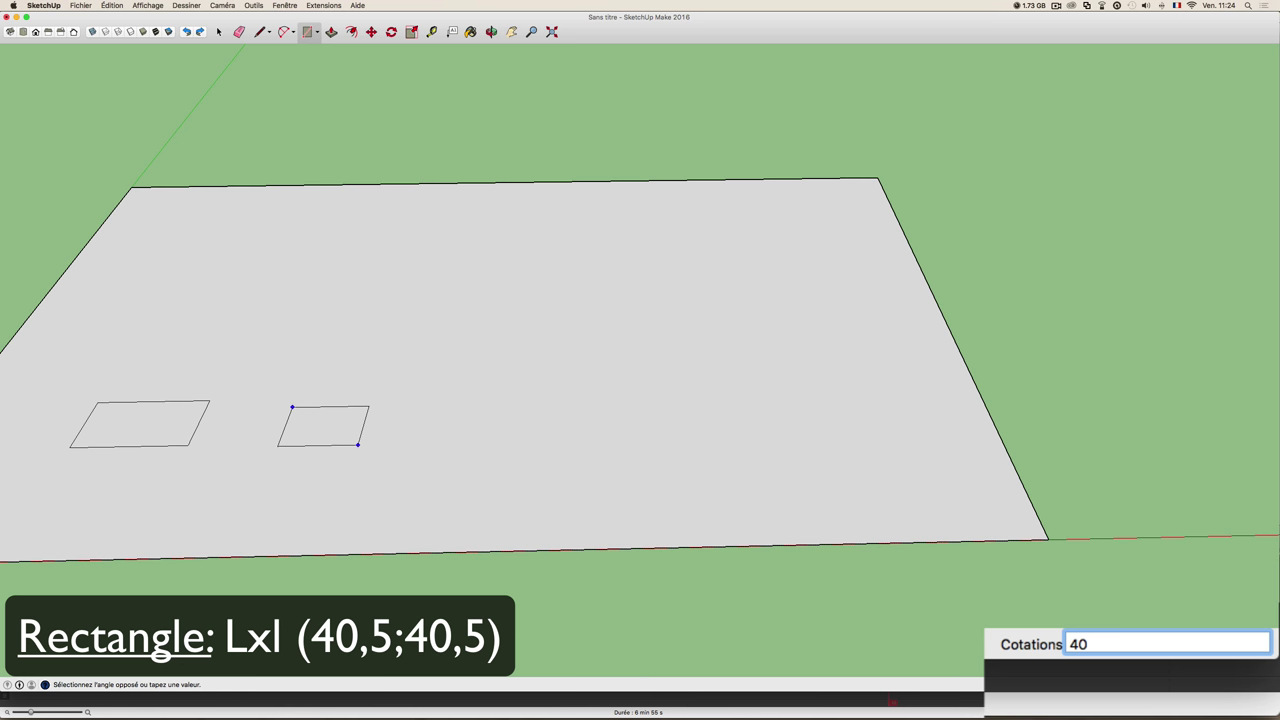
text(,)
text(5;)
text(40)
text(,5)
key(Return)
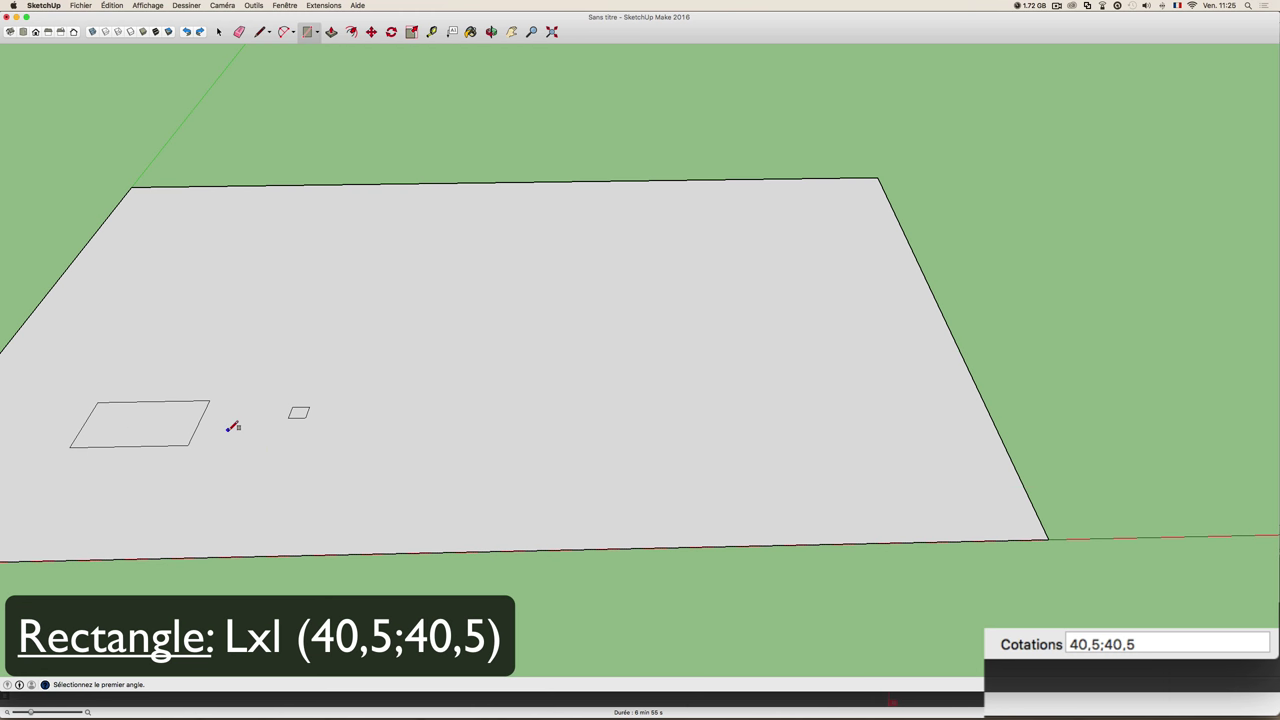
scroll(234, 429, up, 2)
scroll(343, 437, up, 3)
scroll(375, 428, up, 3)
- Pan and zoom so the whole ground face is centred in view
scroll(370, 423, up, 3)
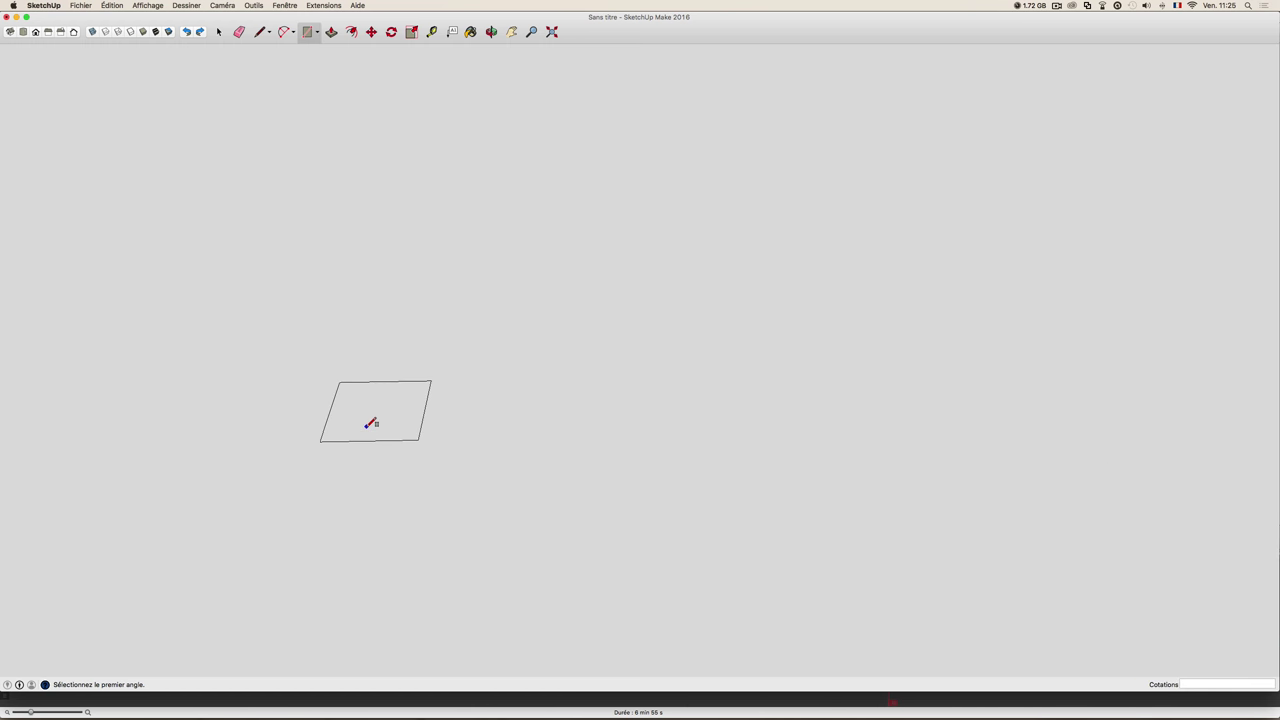
scroll(370, 423, down, 2)
scroll(368, 425, down, 2)
scroll(370, 423, down, 4)
scroll(385, 428, down, 2)
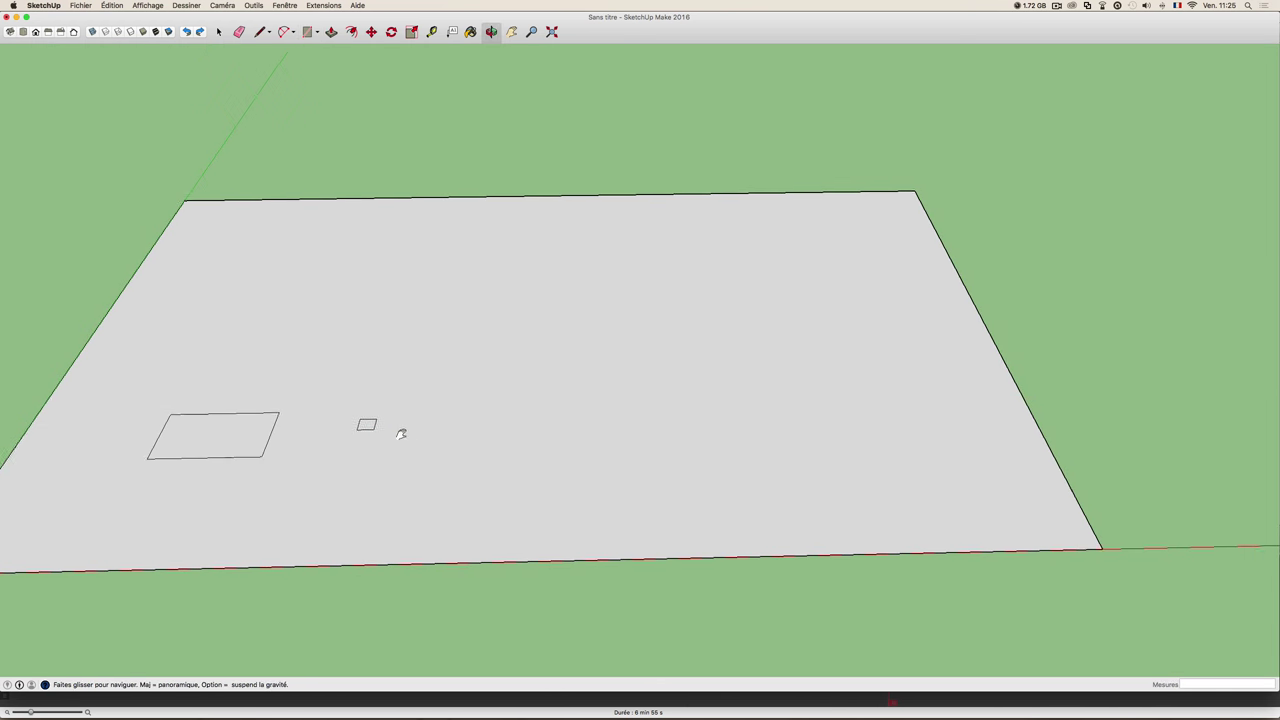
mouse_move(400, 434)
shift+middle_down()
mouse_move(320, 409)
mouse_move(246, 434)
mouse_move(322, 434)
shift+middle_up()
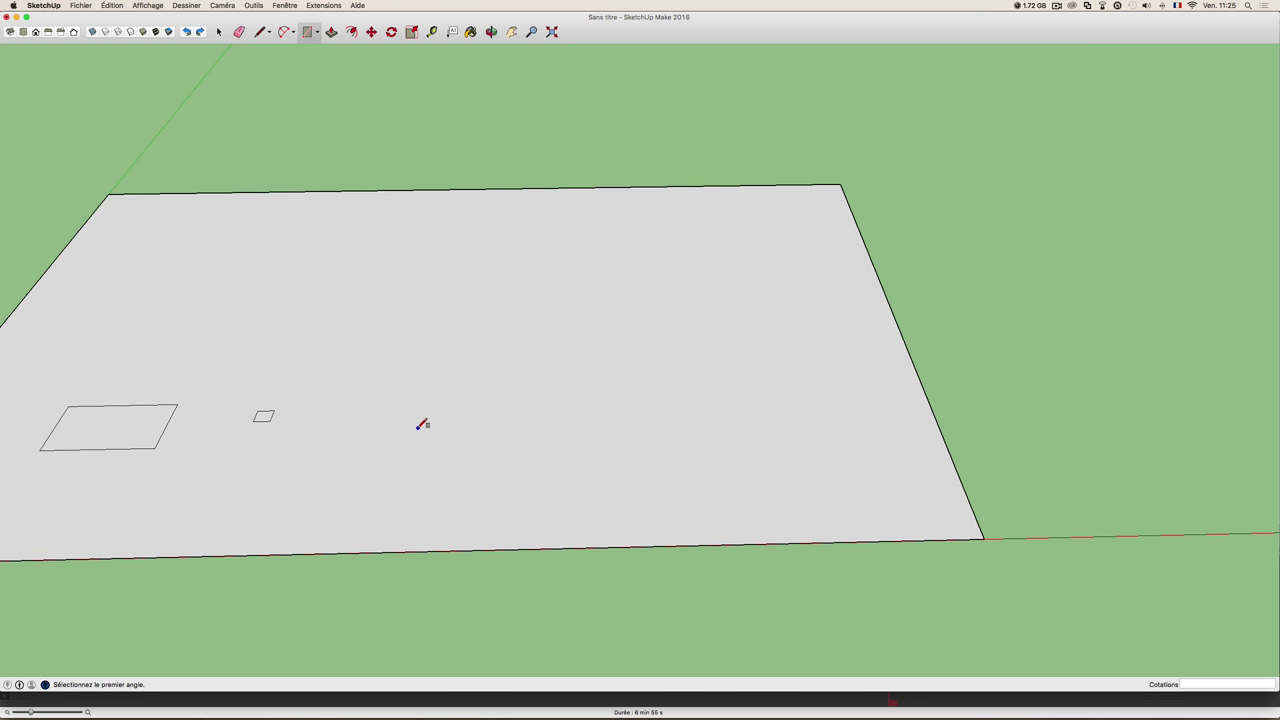
scroll(346, 418, down, 2)
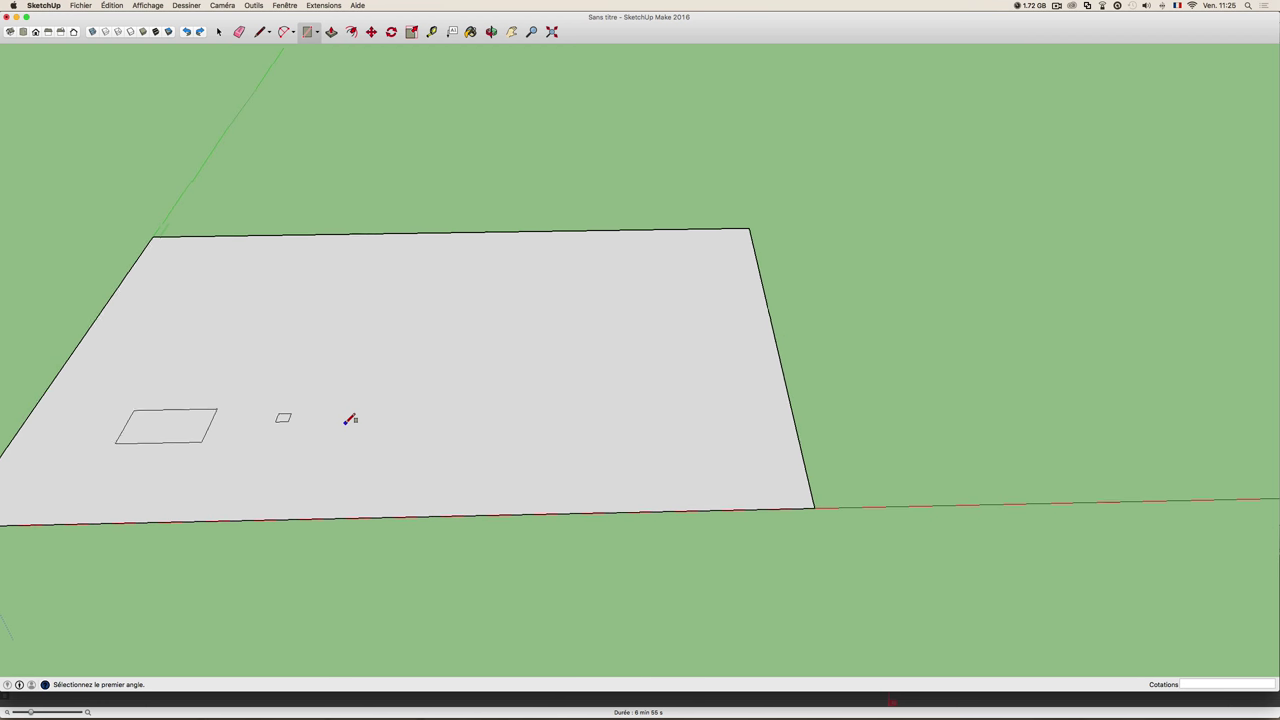
scroll(350, 419, down, 1)
scroll(349, 419, up, 1)
scroll(340, 419, up, 1)
mouse_move(329, 420)
shift+middle_down()
mouse_move(420, 417)
mouse_move(435, 429)
shift+middle_up()
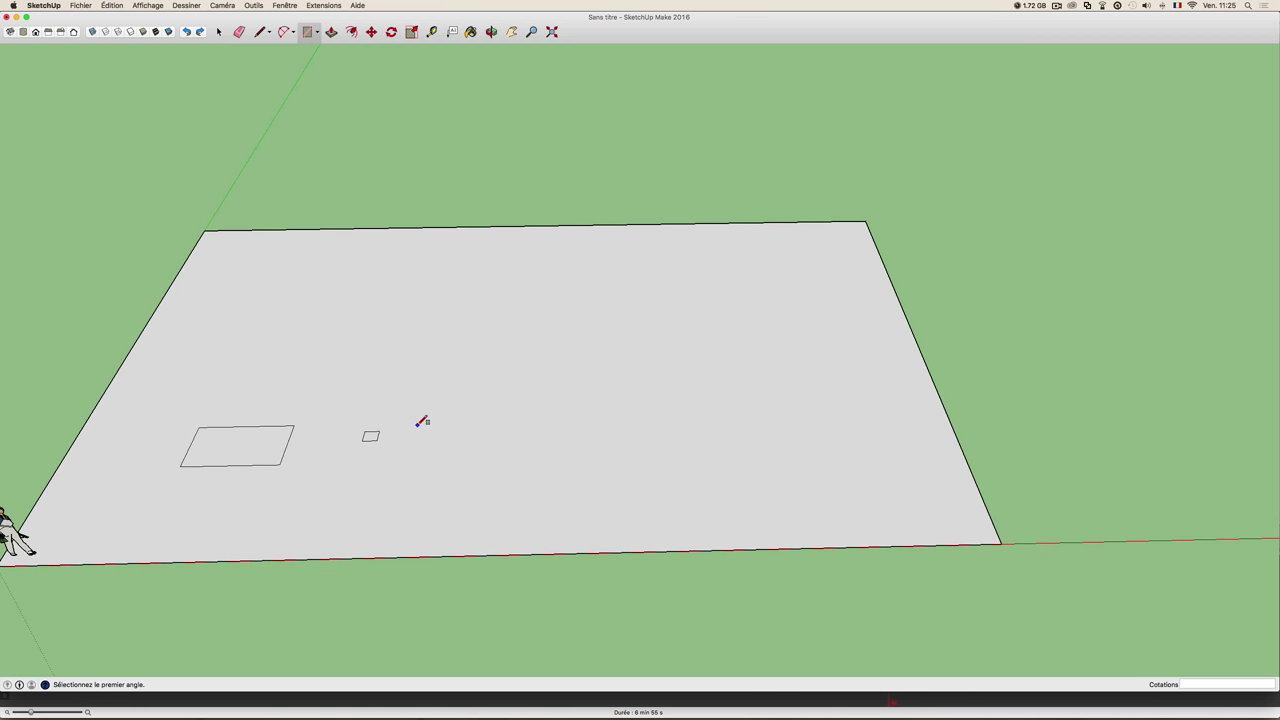
- Show the Grand jeu d'outils palette and pick its Circle tool
click(293, 32)
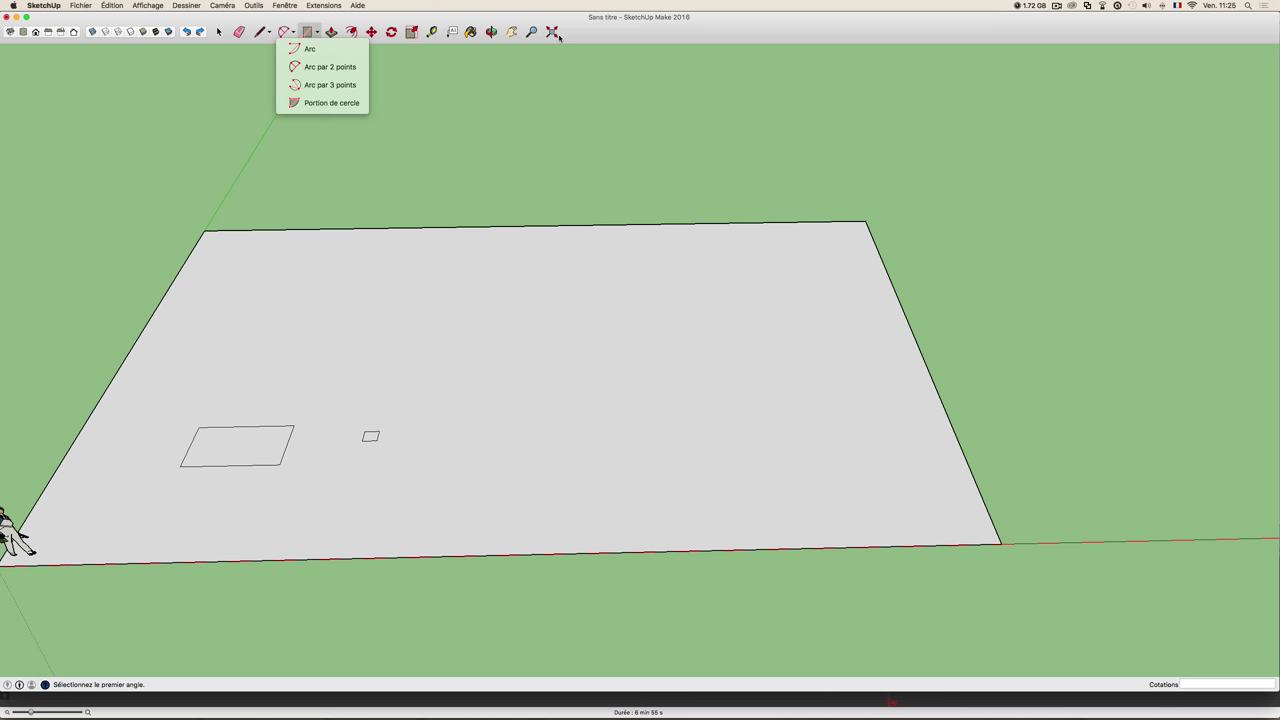
click(684, 52)
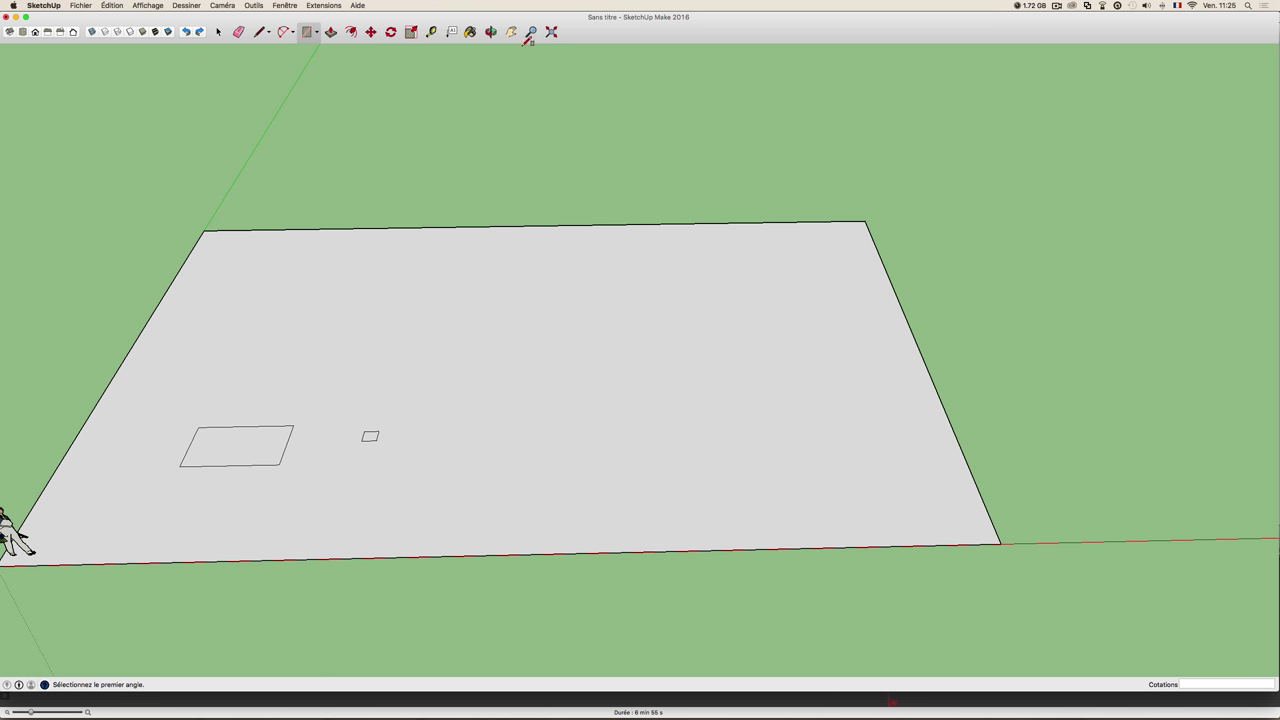
click(253, 5)
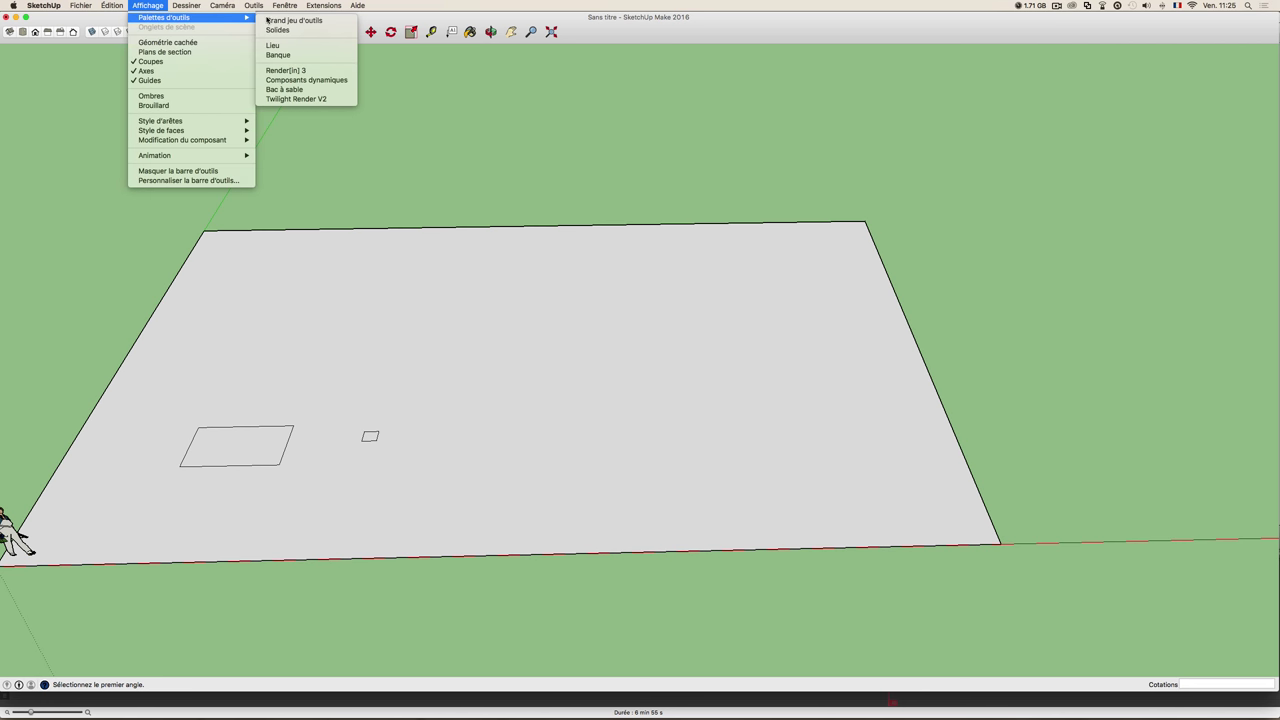
click(290, 18)
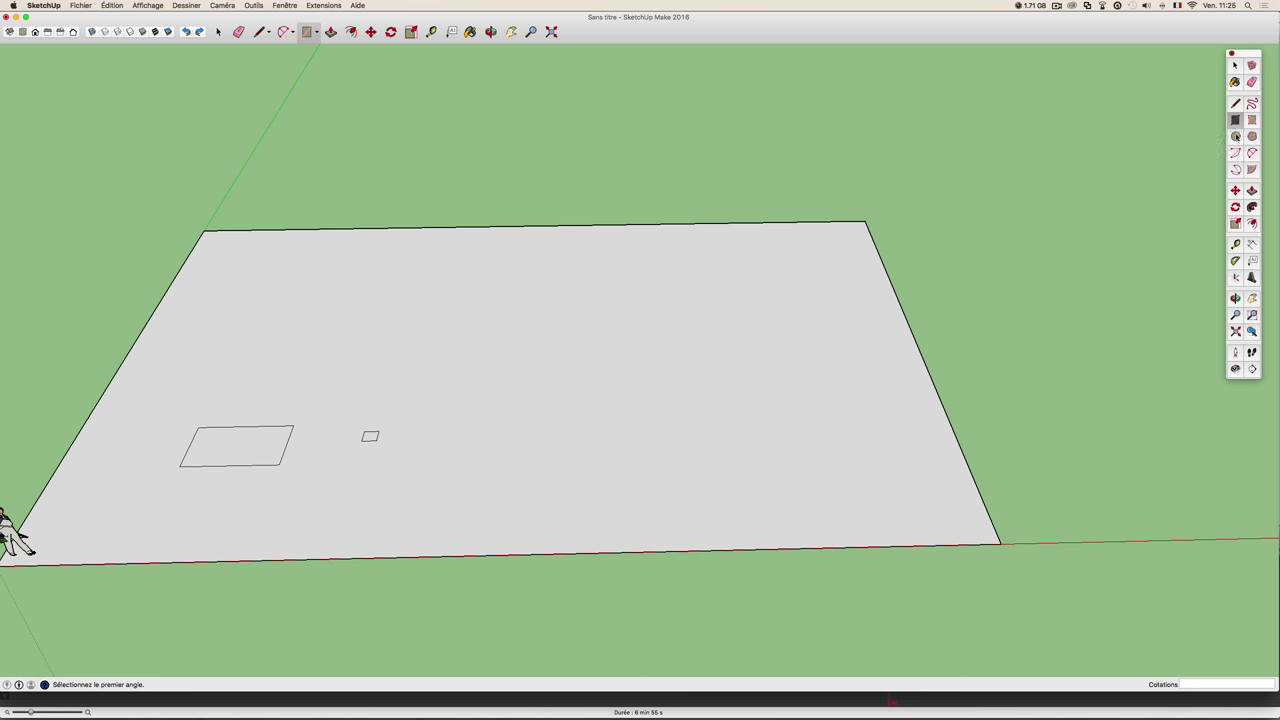
click(1237, 134)
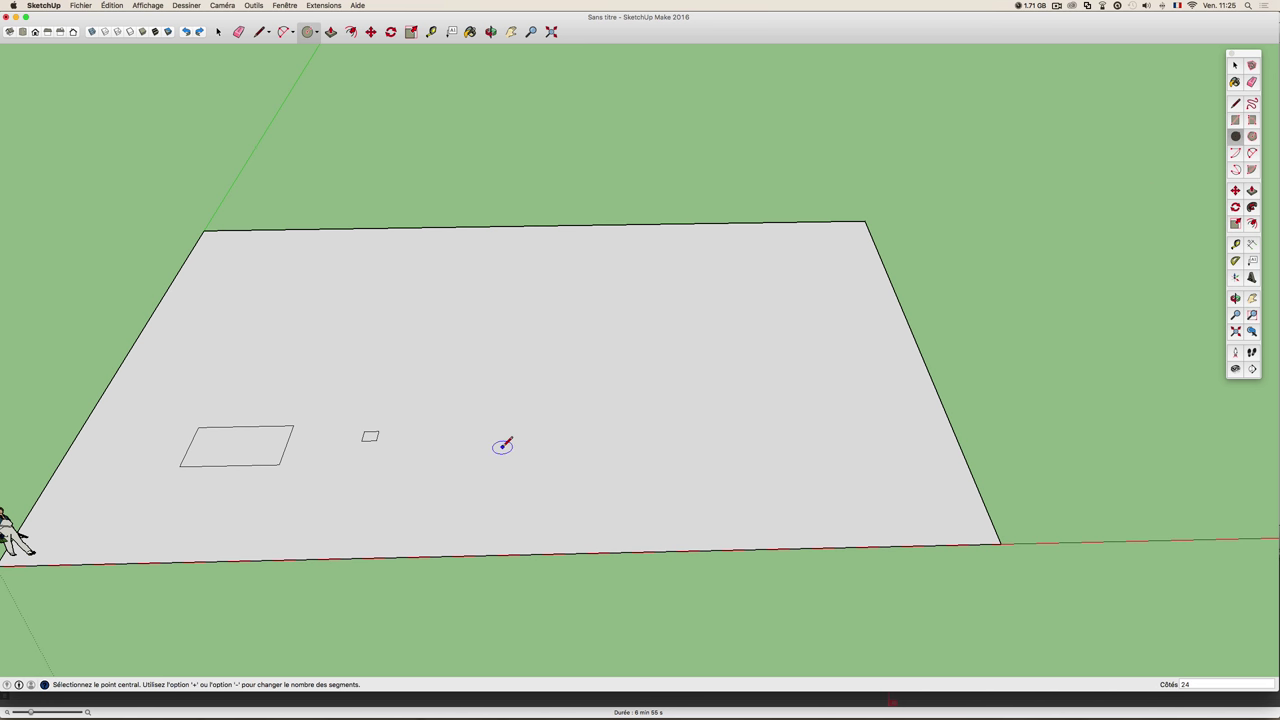
- Draw a large circle mid-ground and a 30 cm radius circle to its right
click(505, 406)
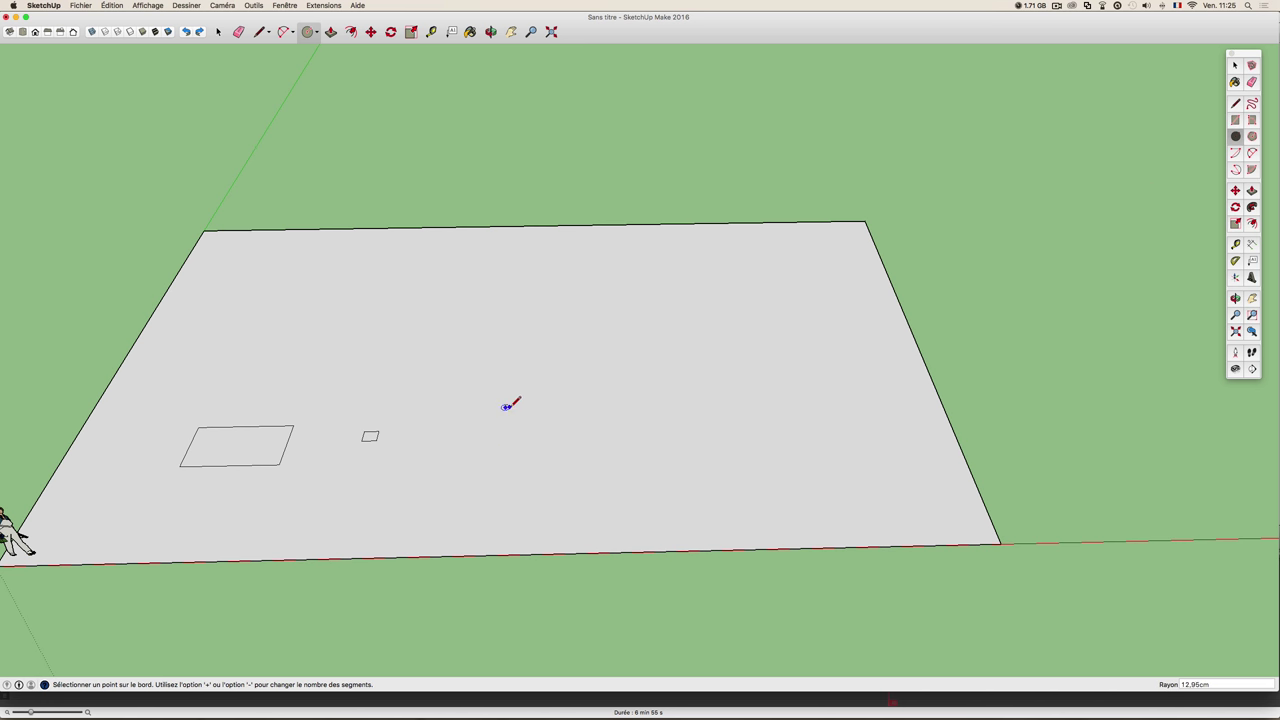
click(547, 405)
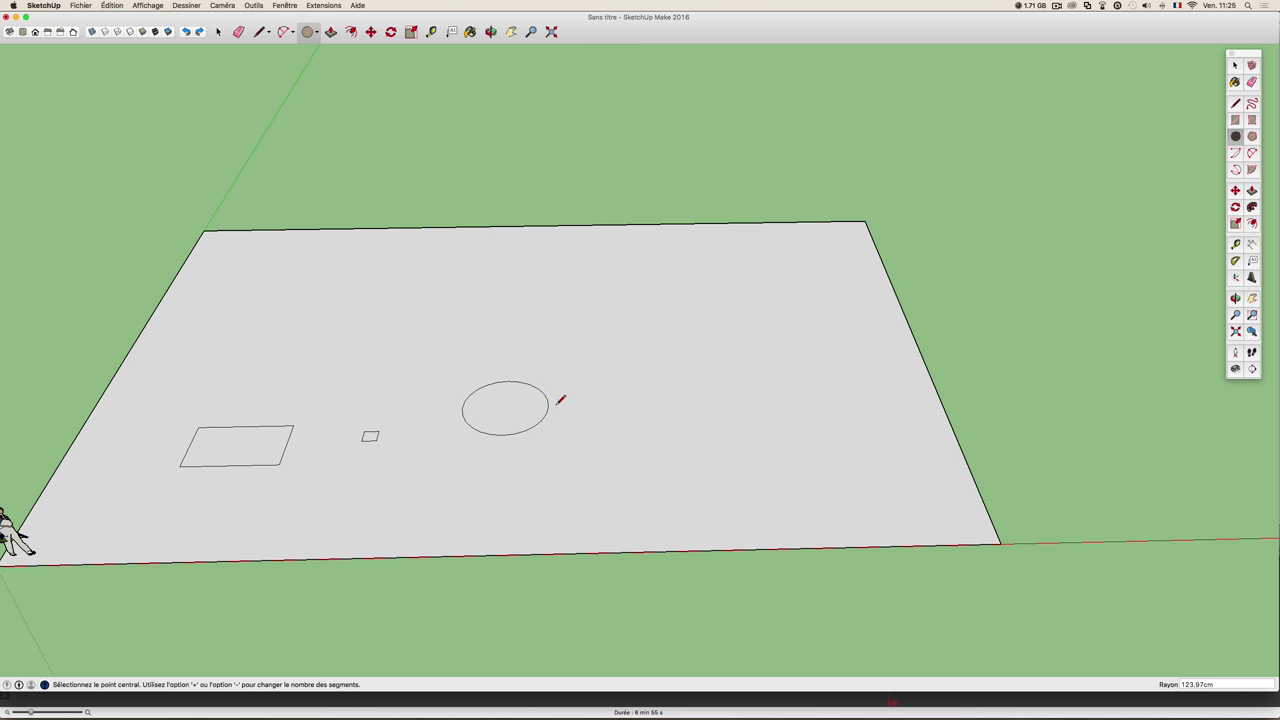
click(632, 403)
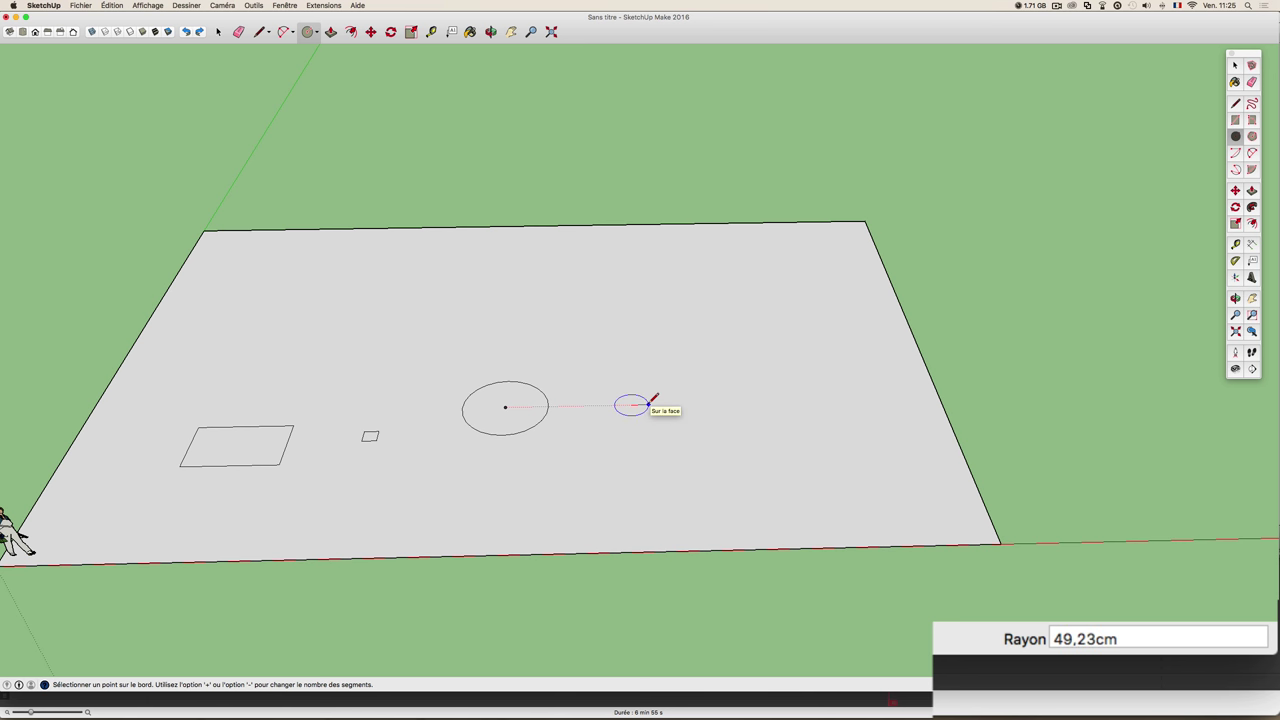
key(Tab)
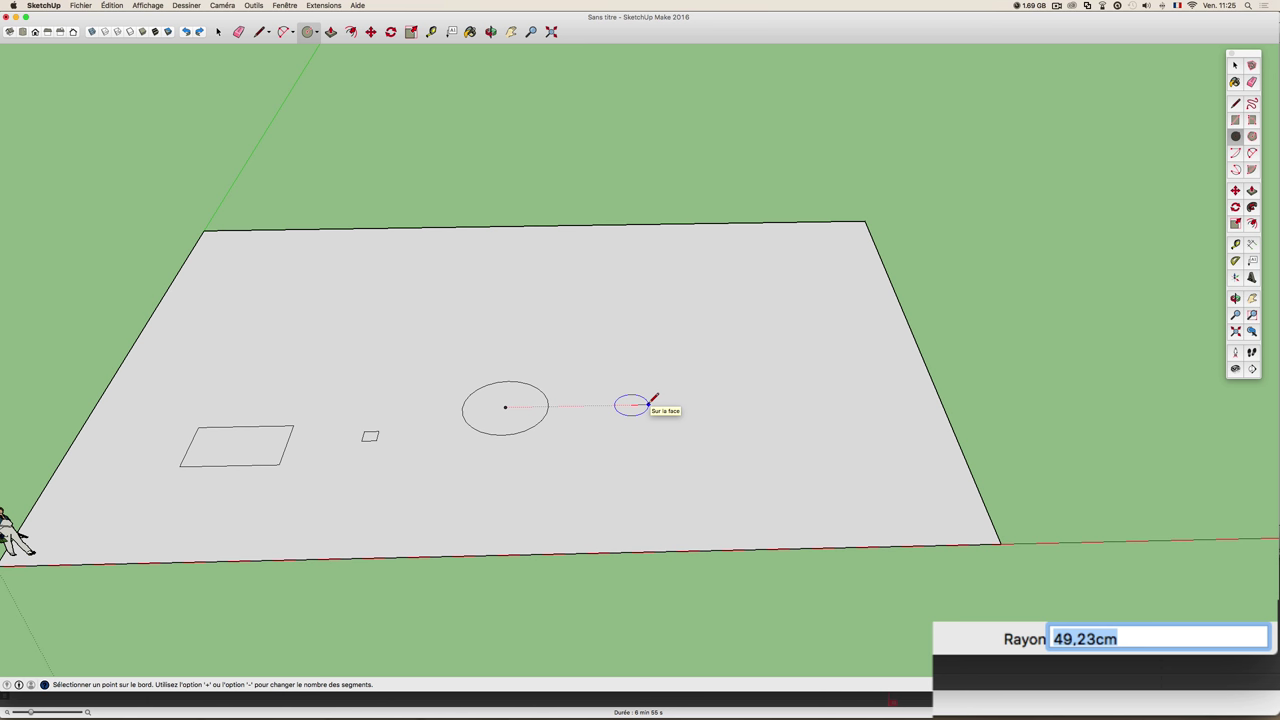
text(3)
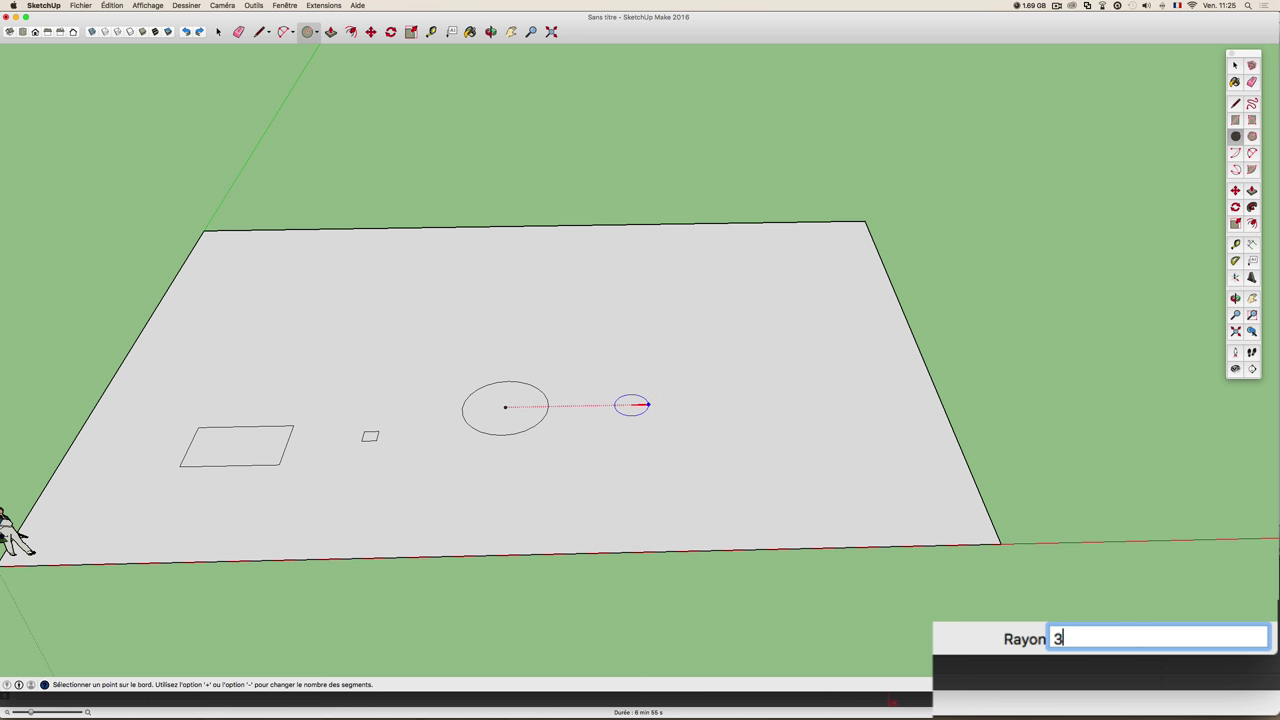
text(0)
key(Return)
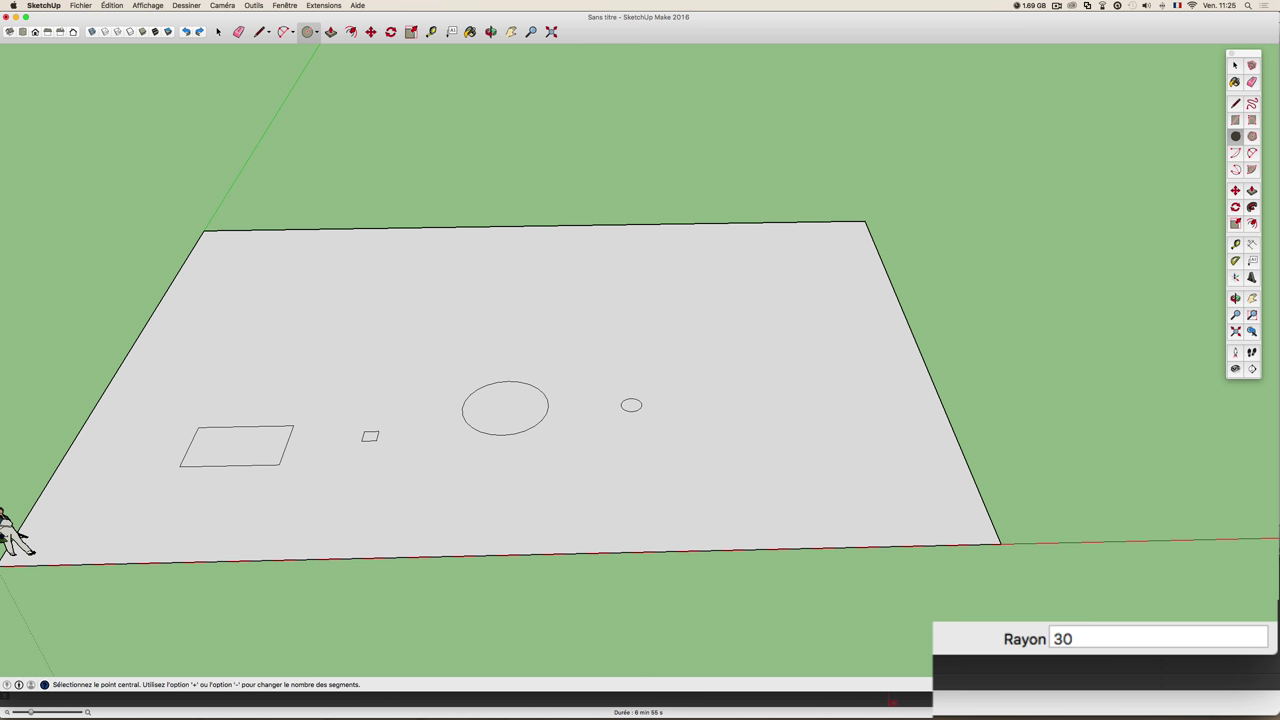
- Select the small 30 cm circle on the ground face
scroll(634, 405, up, 4)
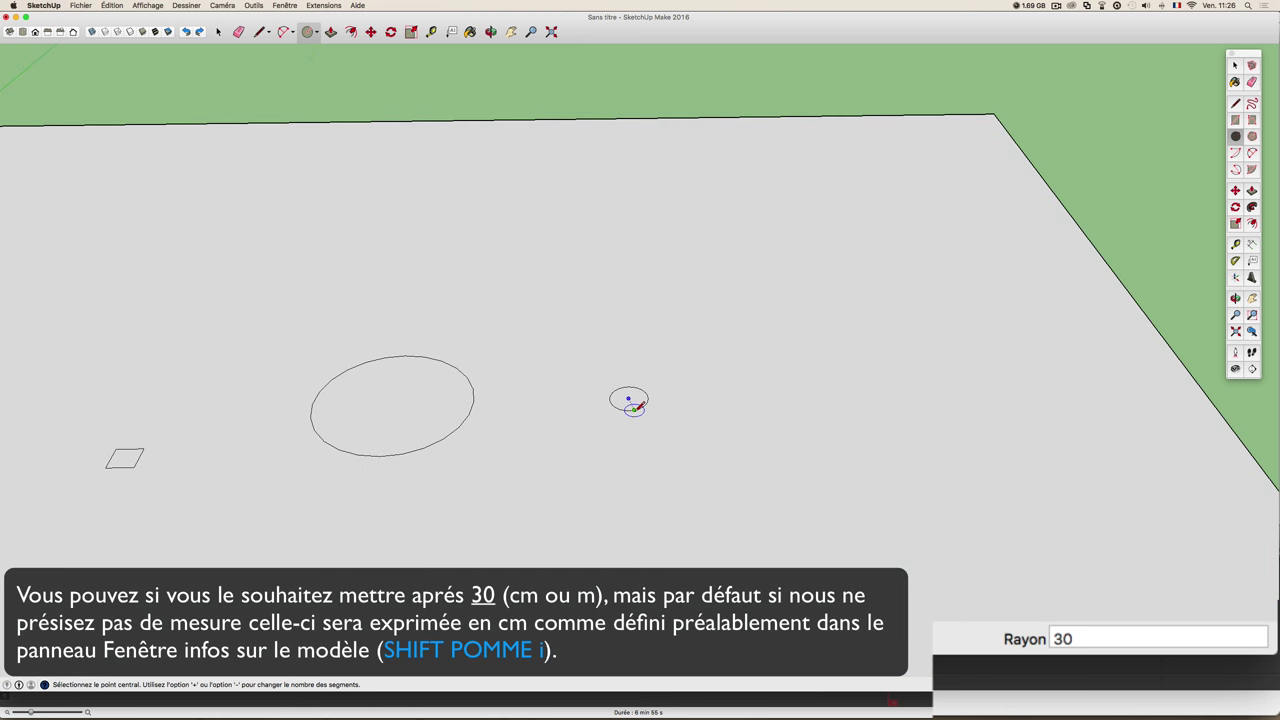
key(space)
click(630, 400)
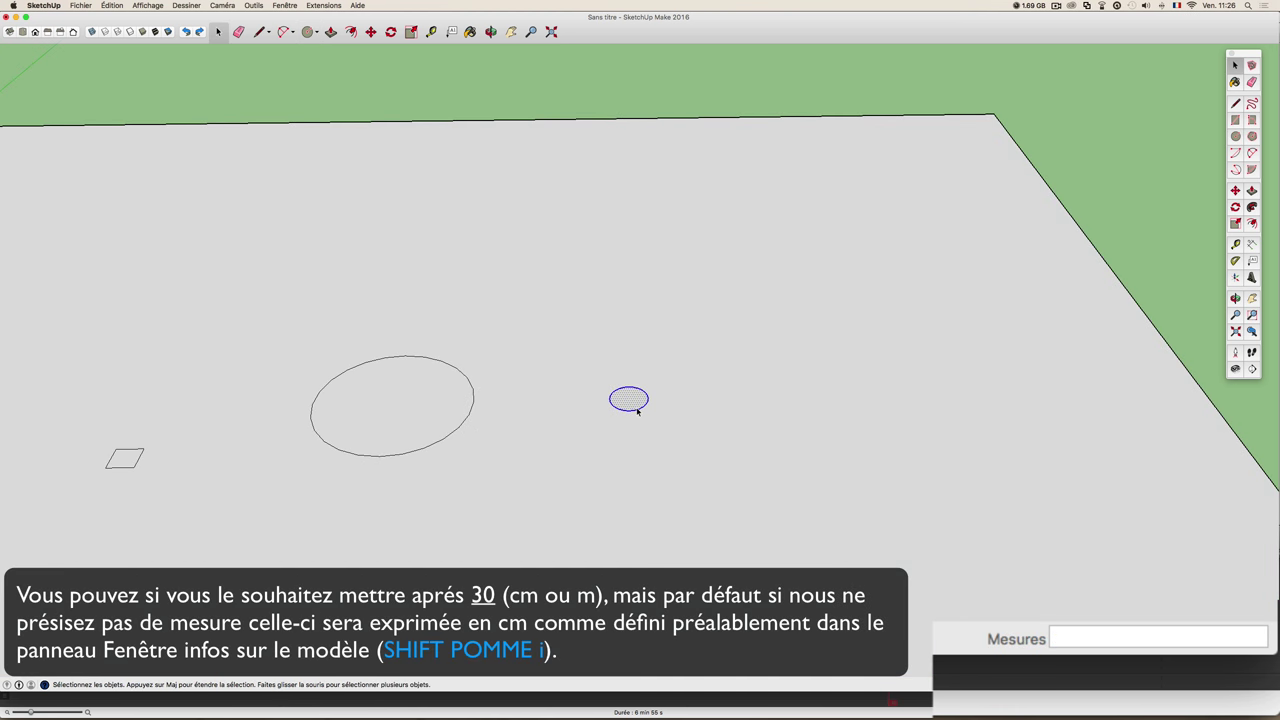
scroll(637, 410, down, 3)
scroll(637, 410, up, 2)
scroll(637, 410, down, 1)
scroll(637, 410, down, 1)
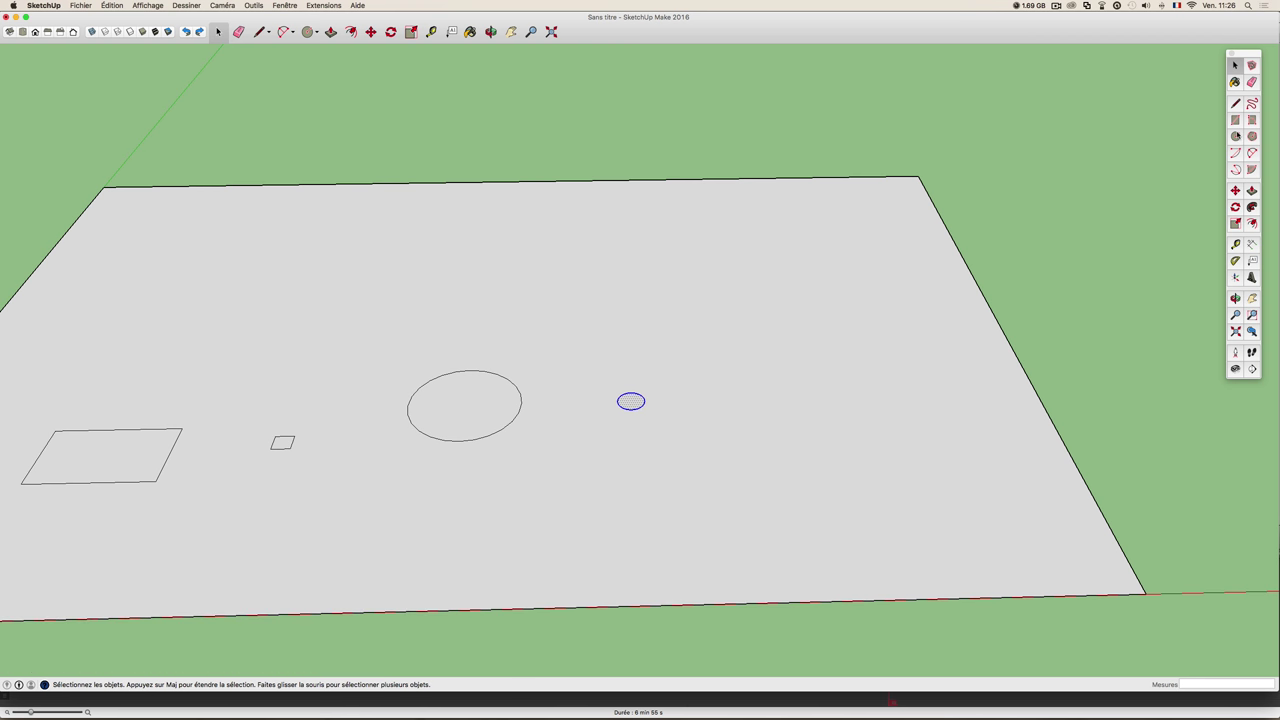
click(1236, 136)
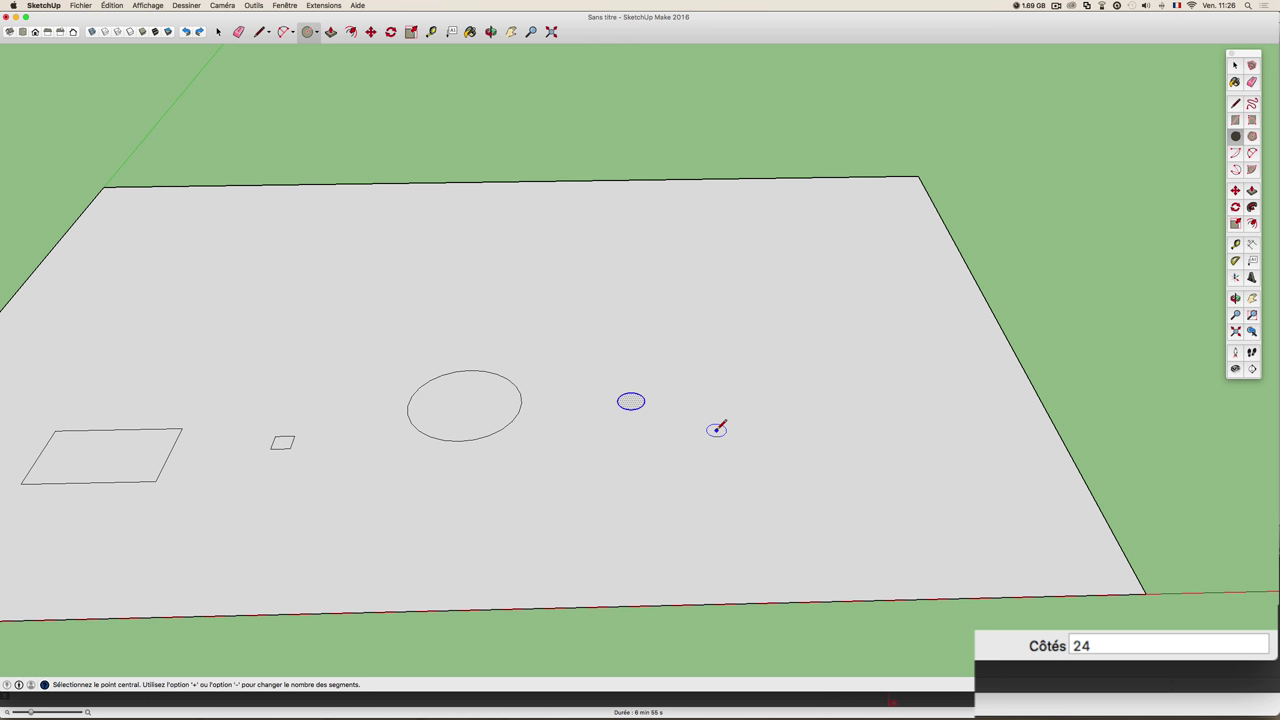
- Draw a 12-sided circle with a concentric 30 cm circle at its centre
text(1)
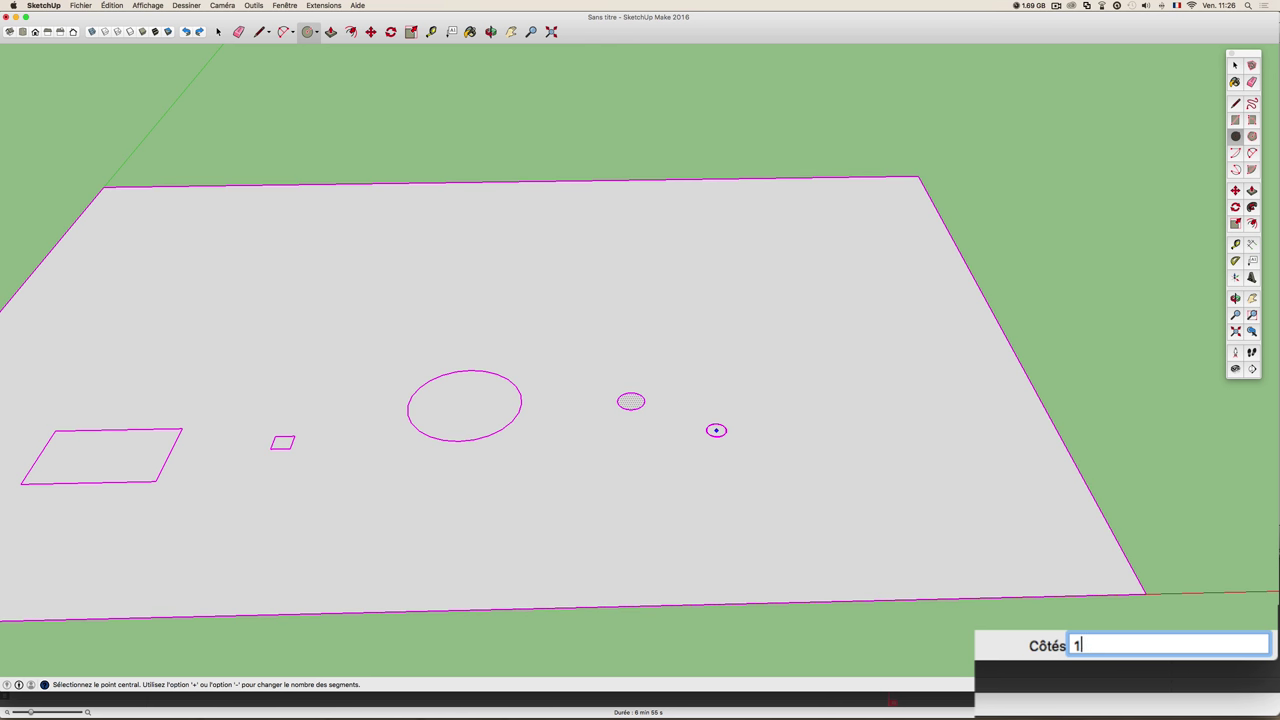
text(2)
key(Return)
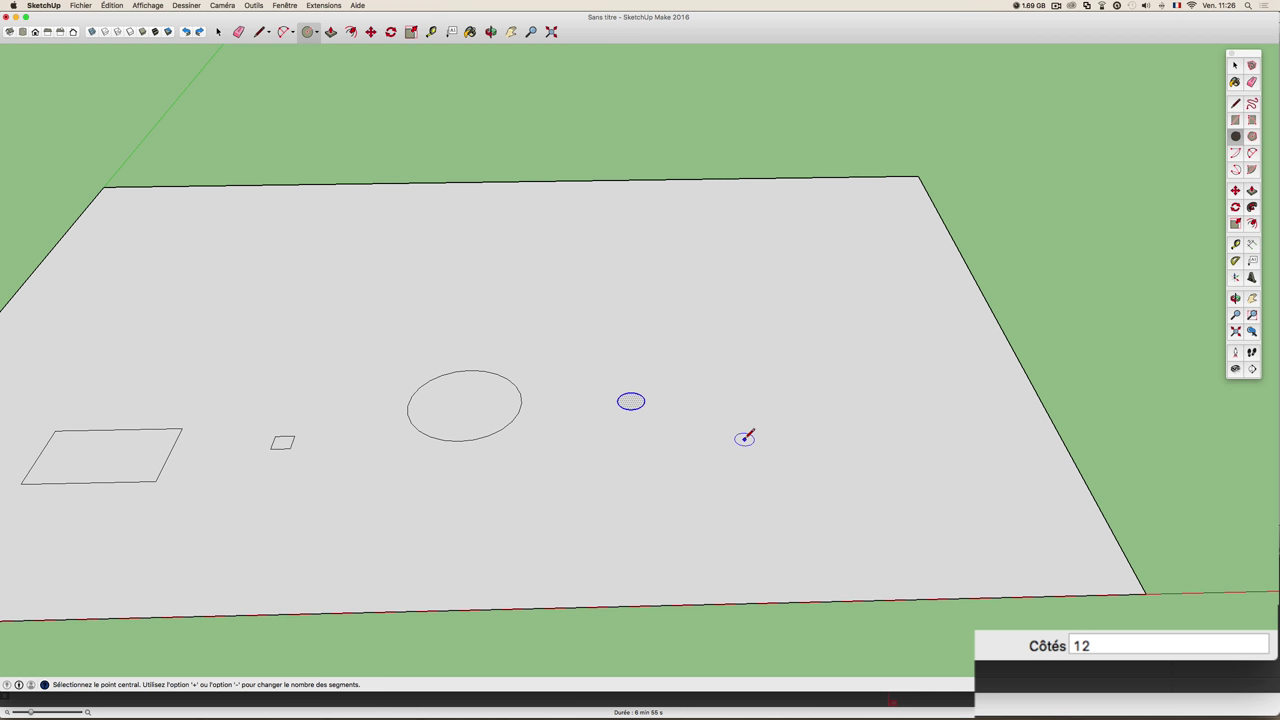
click(744, 439)
click(805, 443)
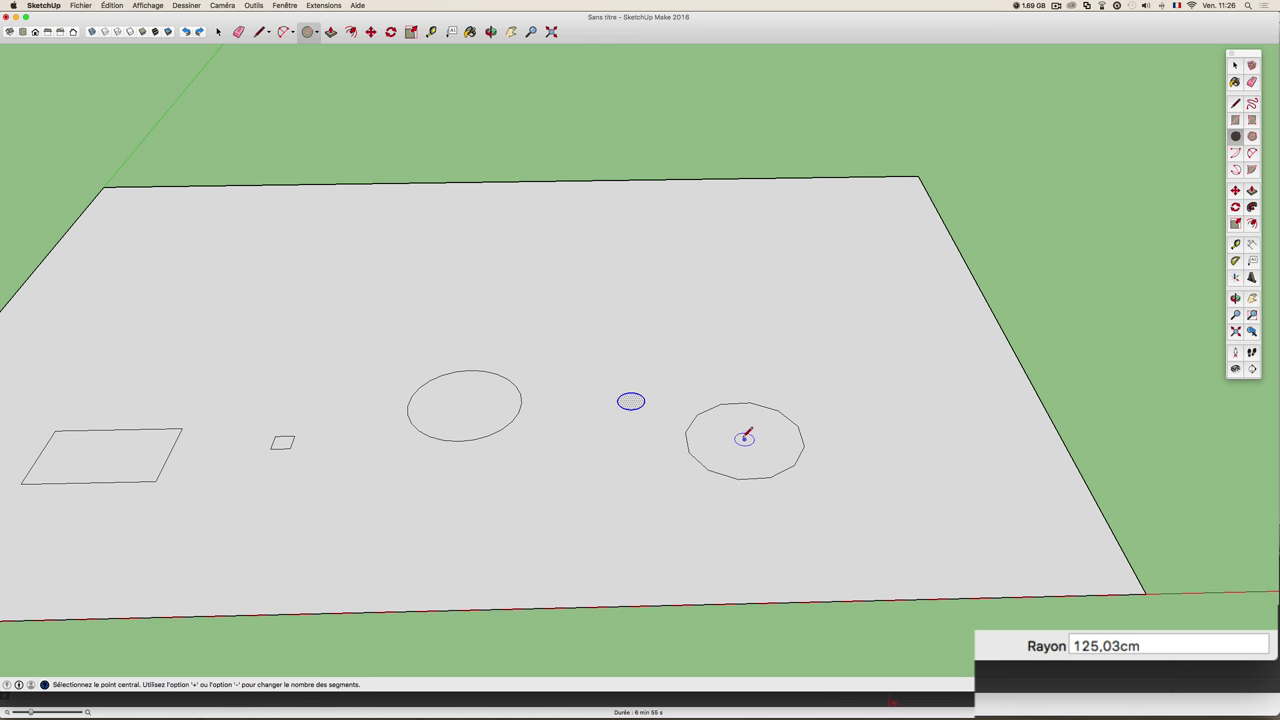
click(745, 438)
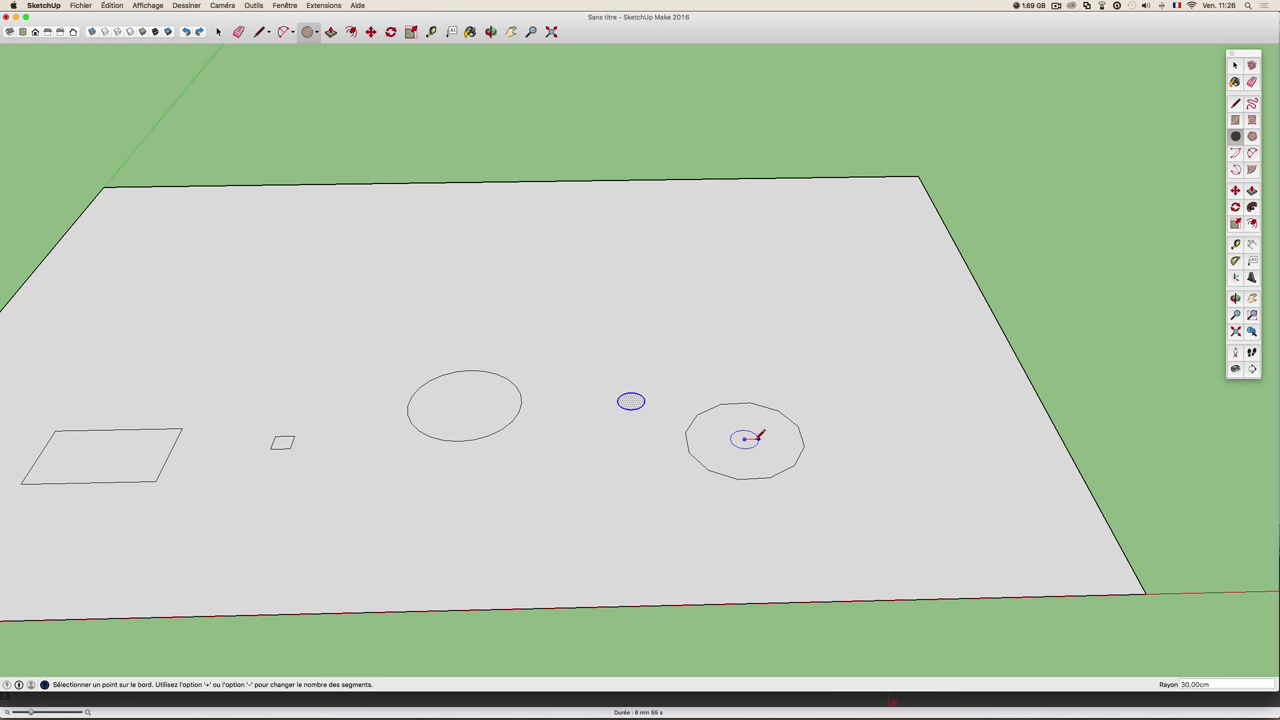
click(758, 438)
middle_drag(760, 437, 778, 436)
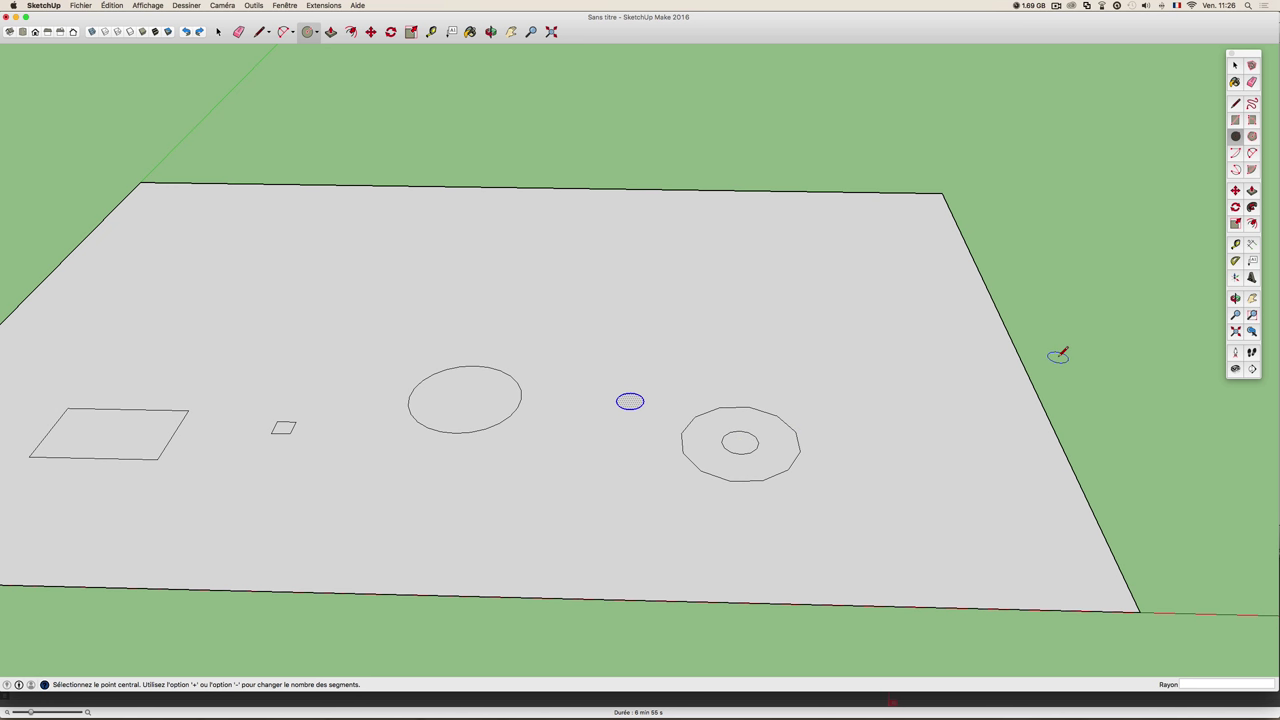
- Draw a 48-sided, 90 cm radius circle beside the 12-sided polygon
click(1236, 137)
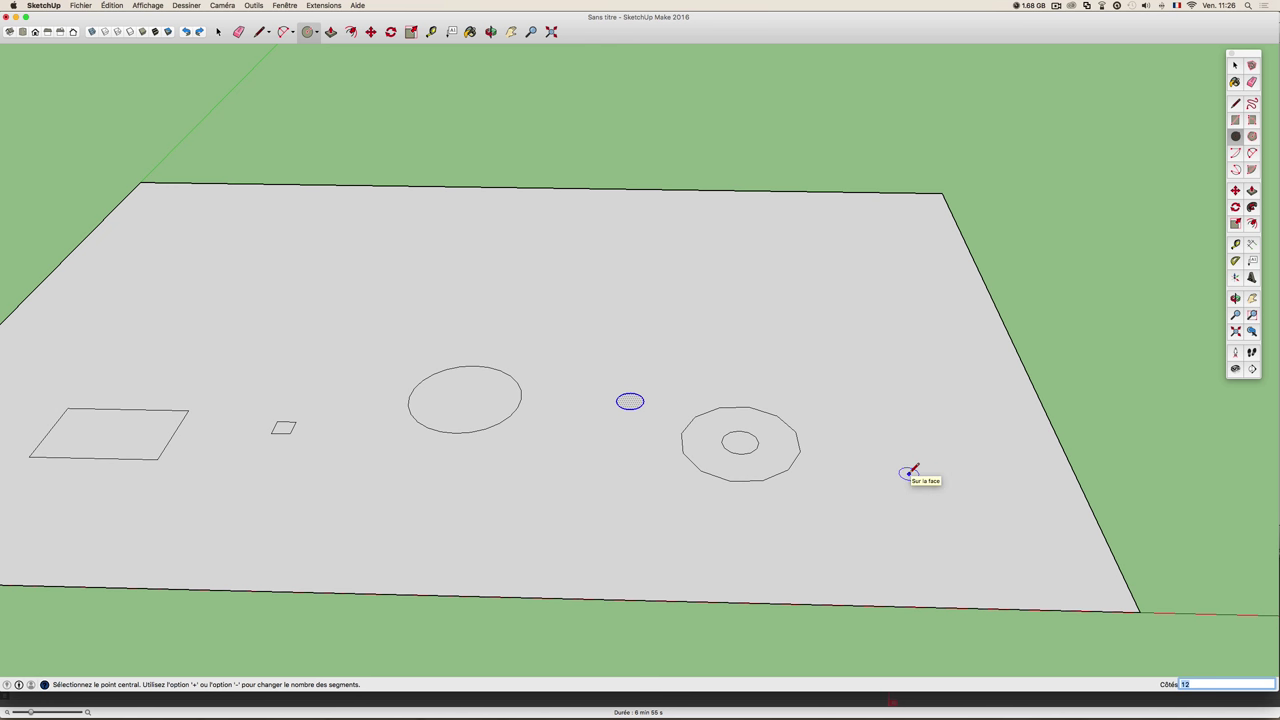
key(shift)
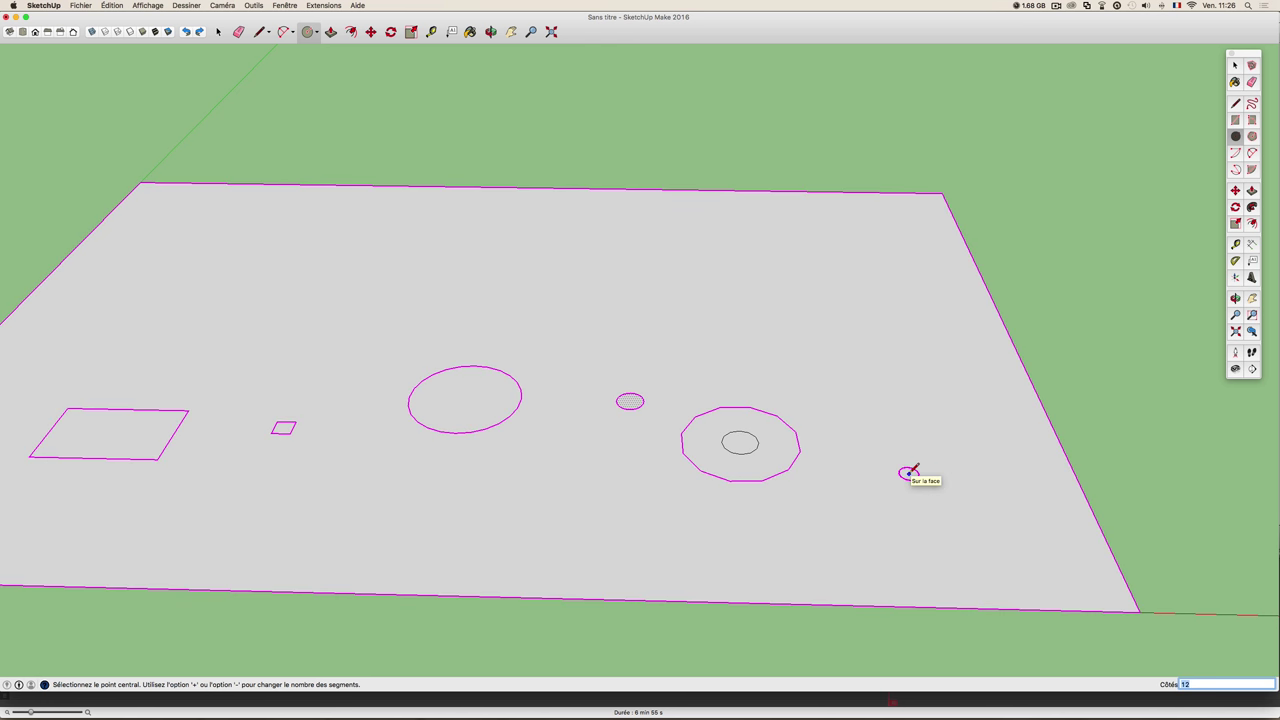
text(48)
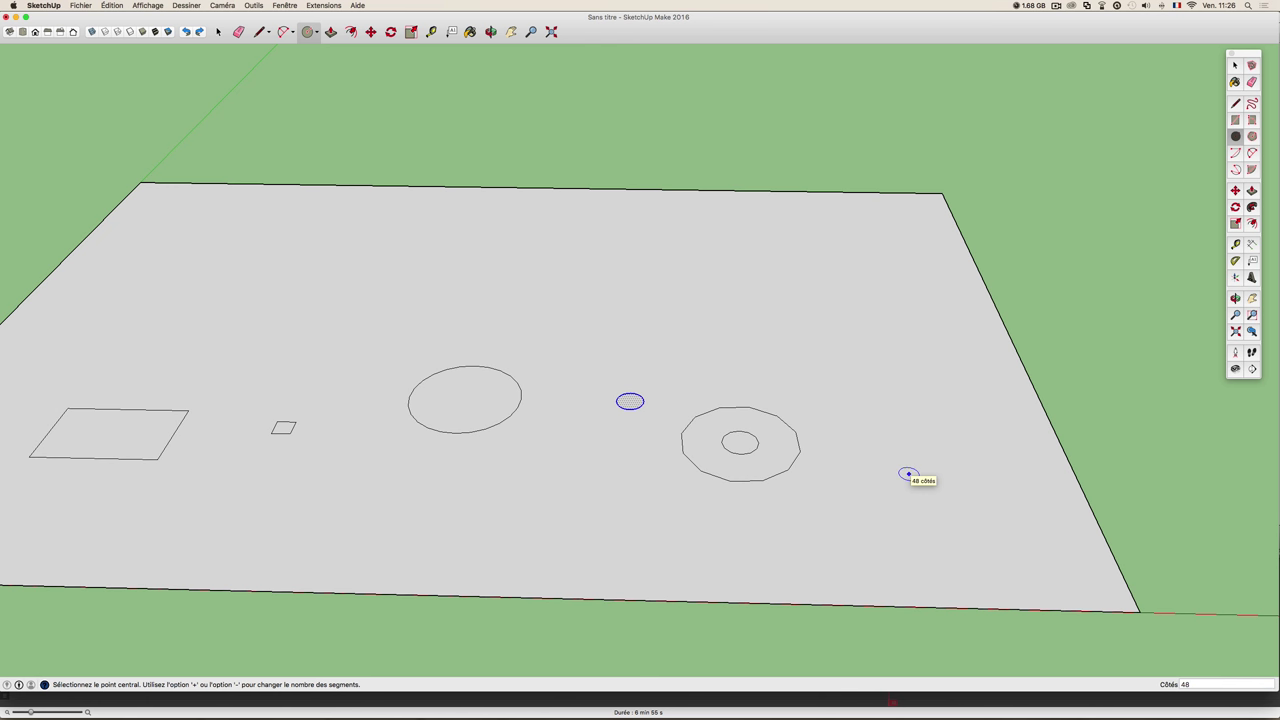
click(902, 490)
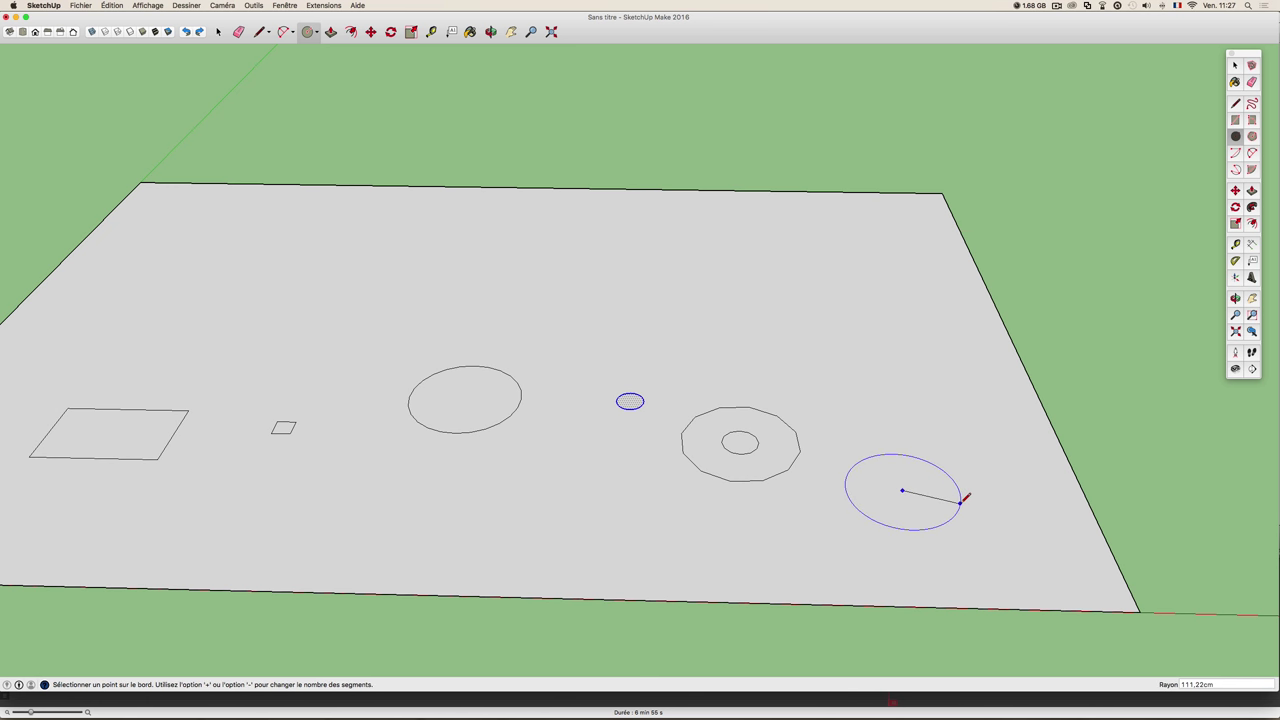
key(Tab)
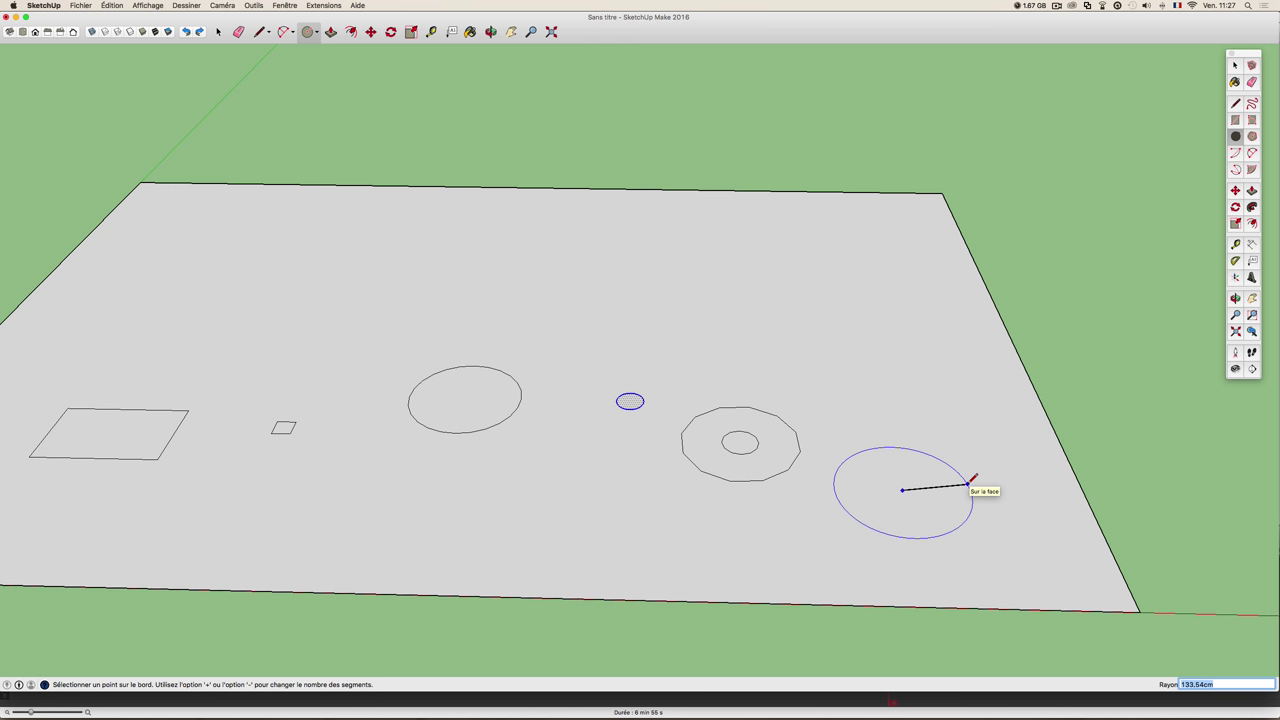
text(90)
key(Return)
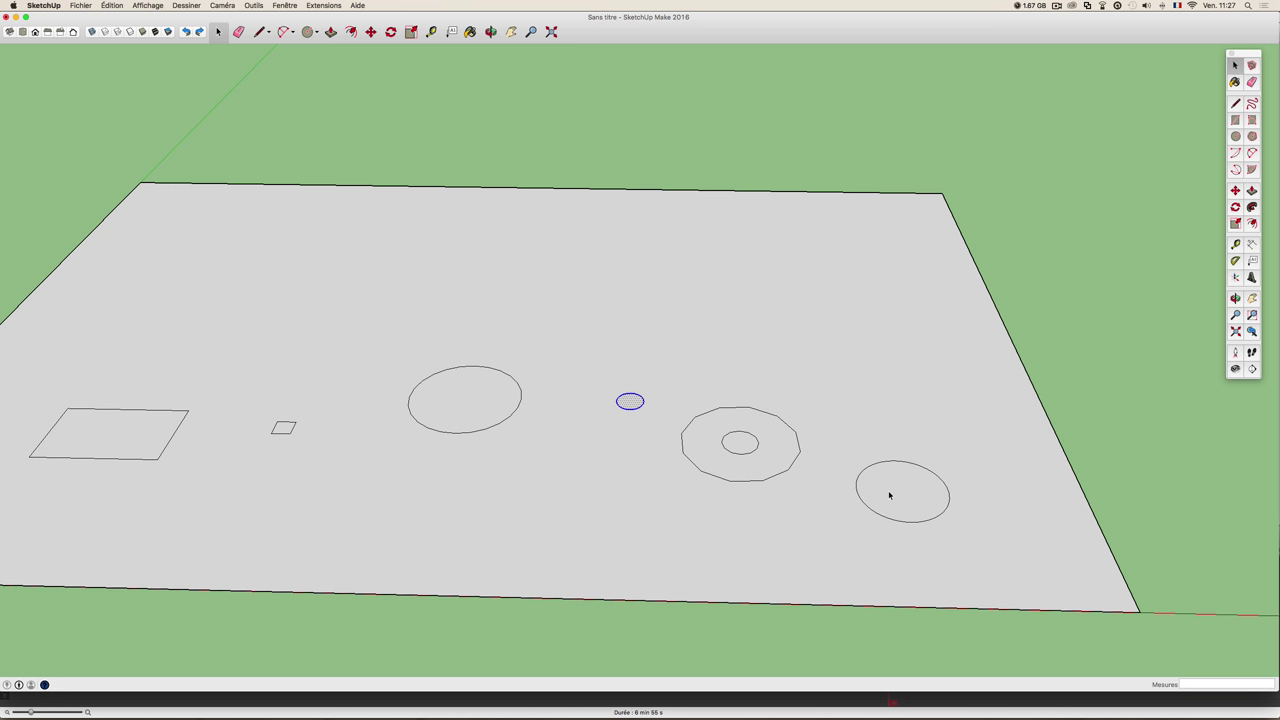
key(space)
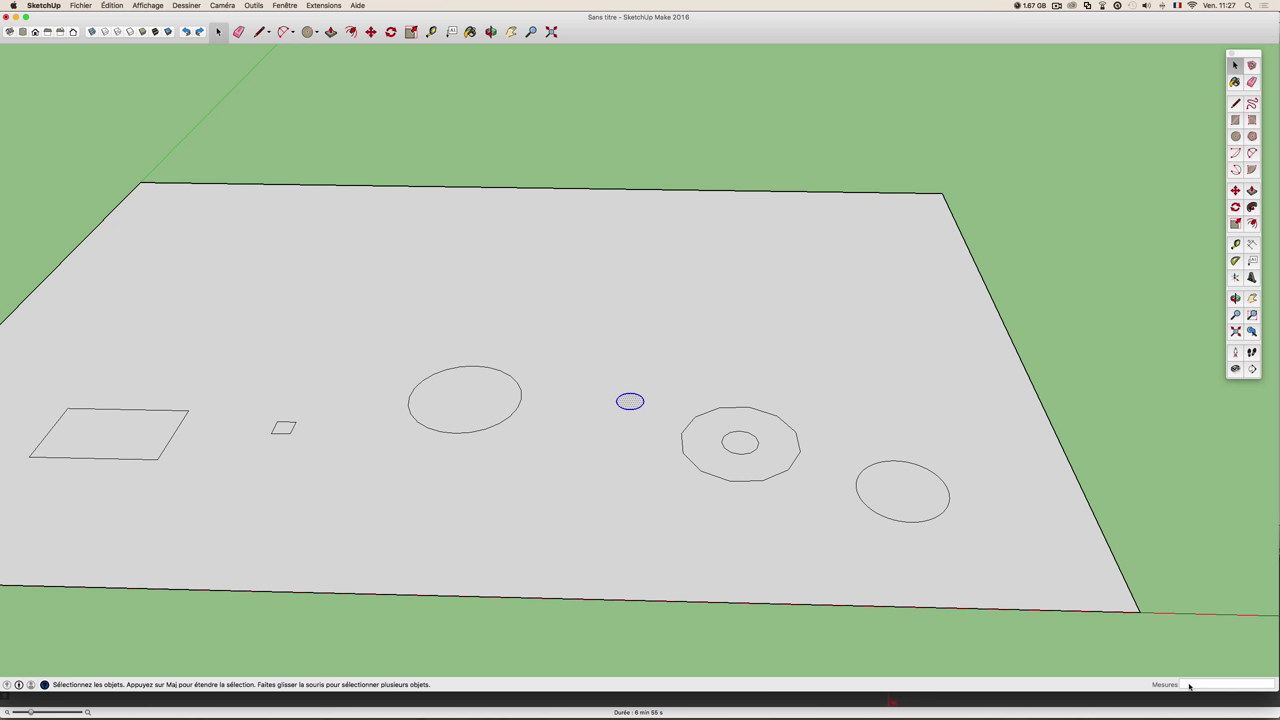
- Draw a 2 m radius circle near the front edge, below the polygon ring
key(c)
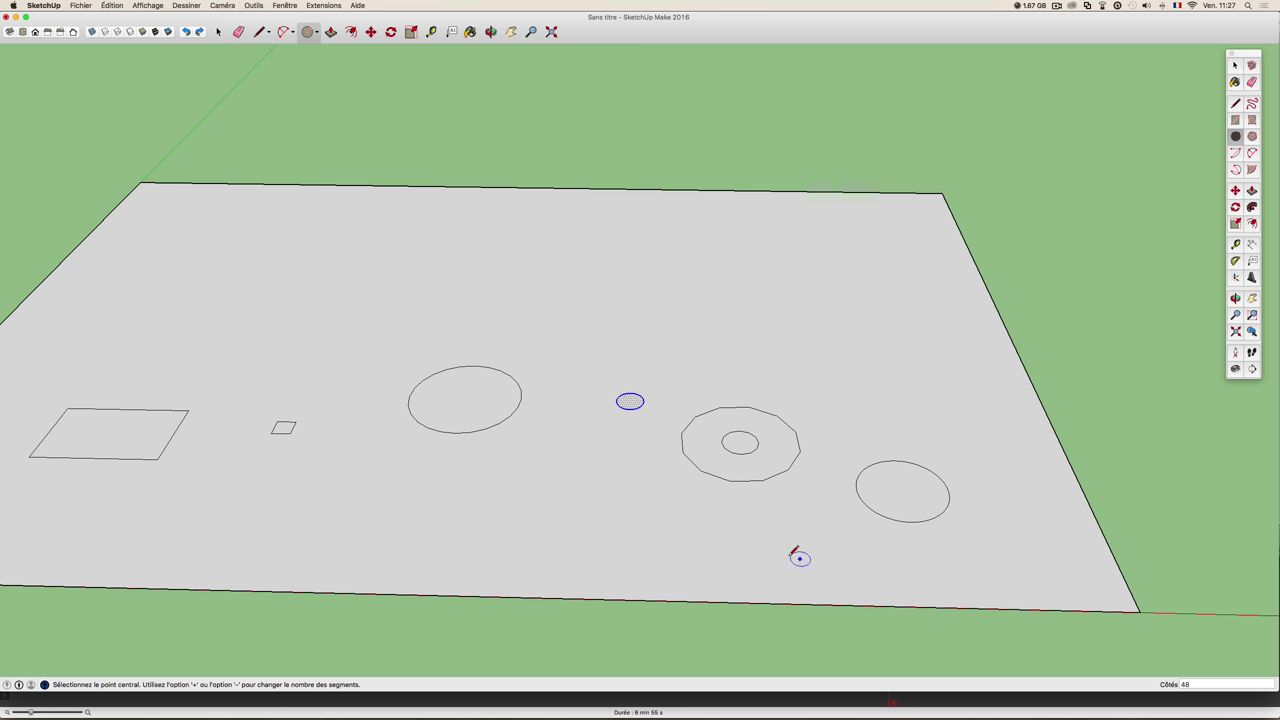
click(714, 539)
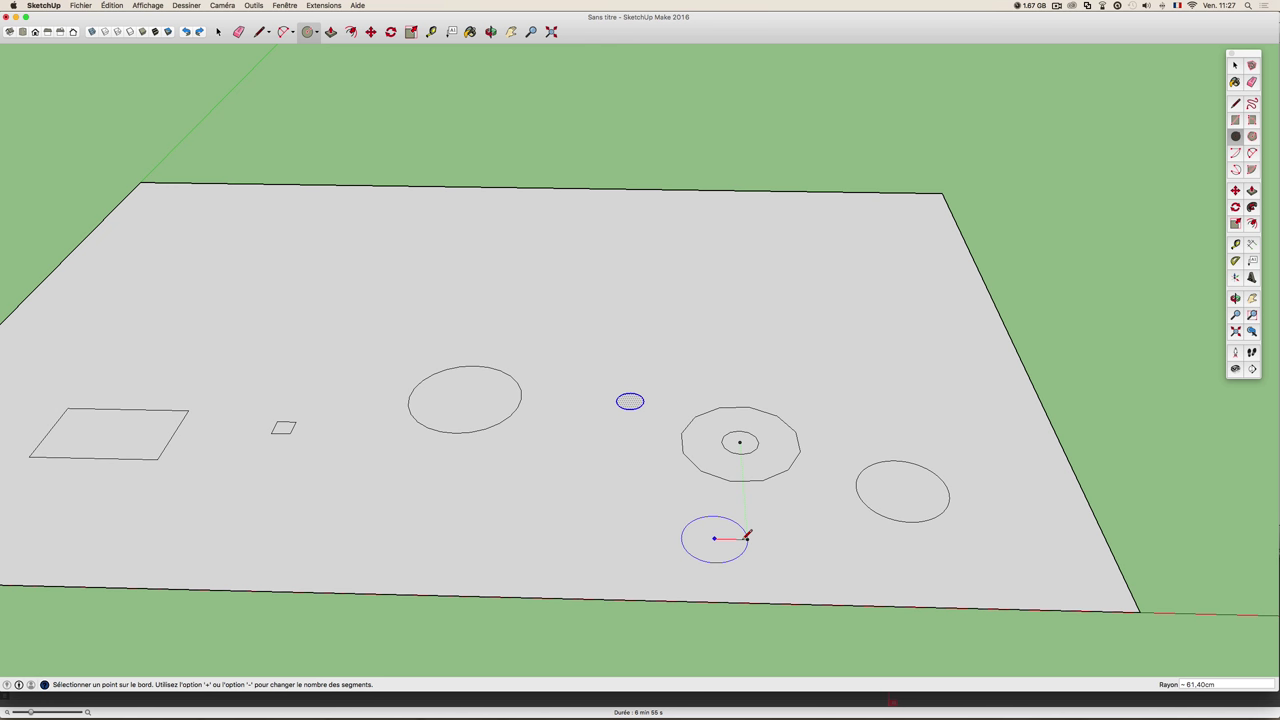
key(Tab)
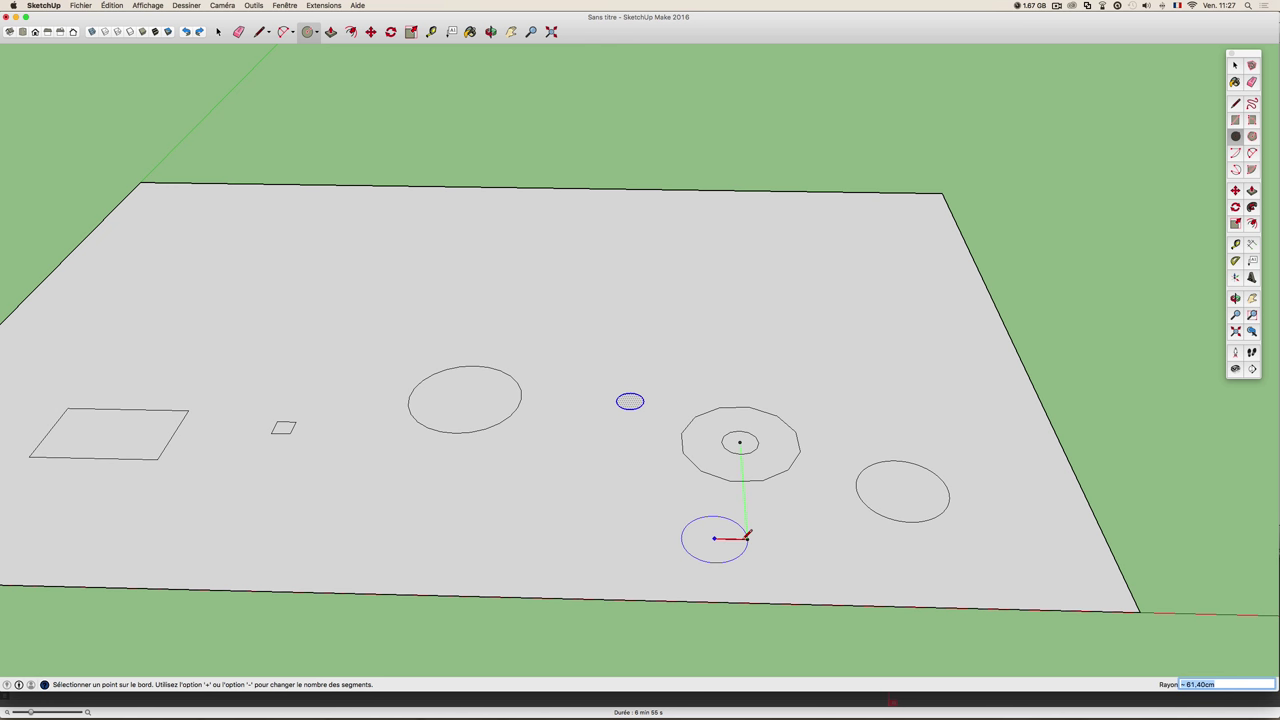
text(2m)
key(Return)
scroll(740, 520, down, 2)
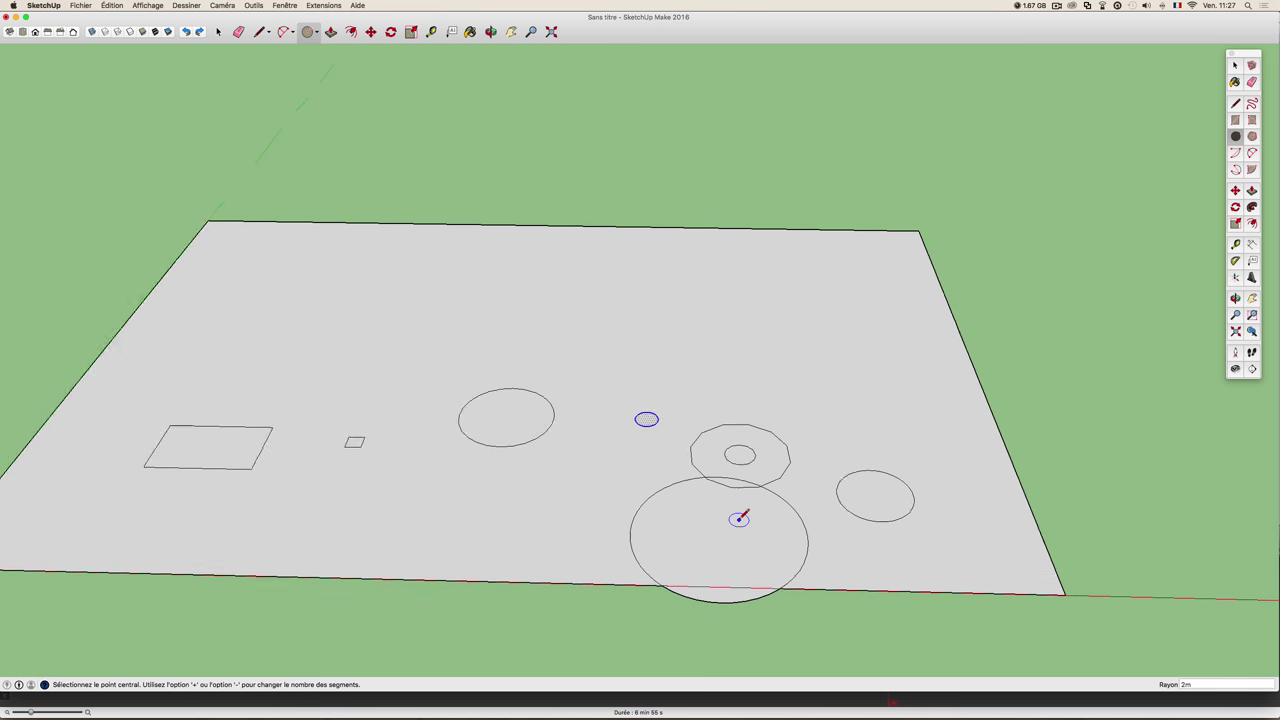
scroll(740, 518, up, 2)
scroll(739, 518, up, 2)
scroll(740, 500, down, 1)
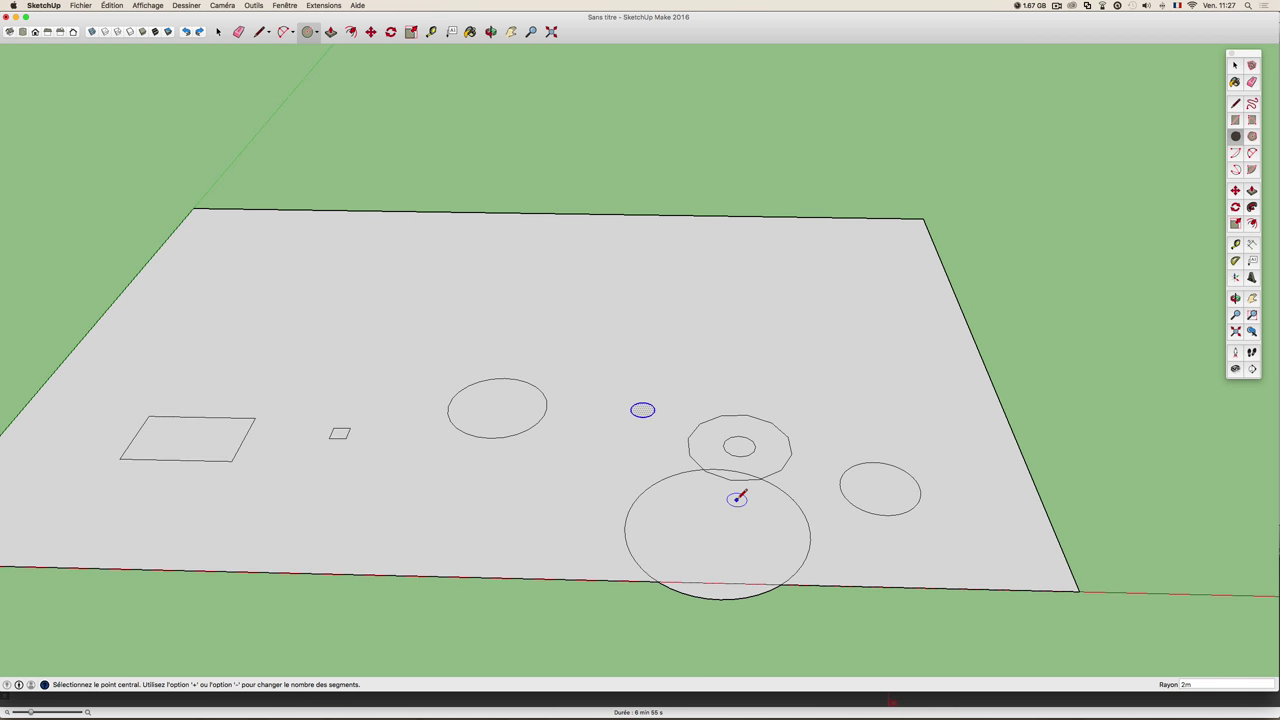
scroll(738, 494, down, 1)
scroll(738, 494, down, 1)
mouse_move(760, 487)
middle_down()
mouse_move(671, 514)
mouse_move(639, 507)
middle_up()
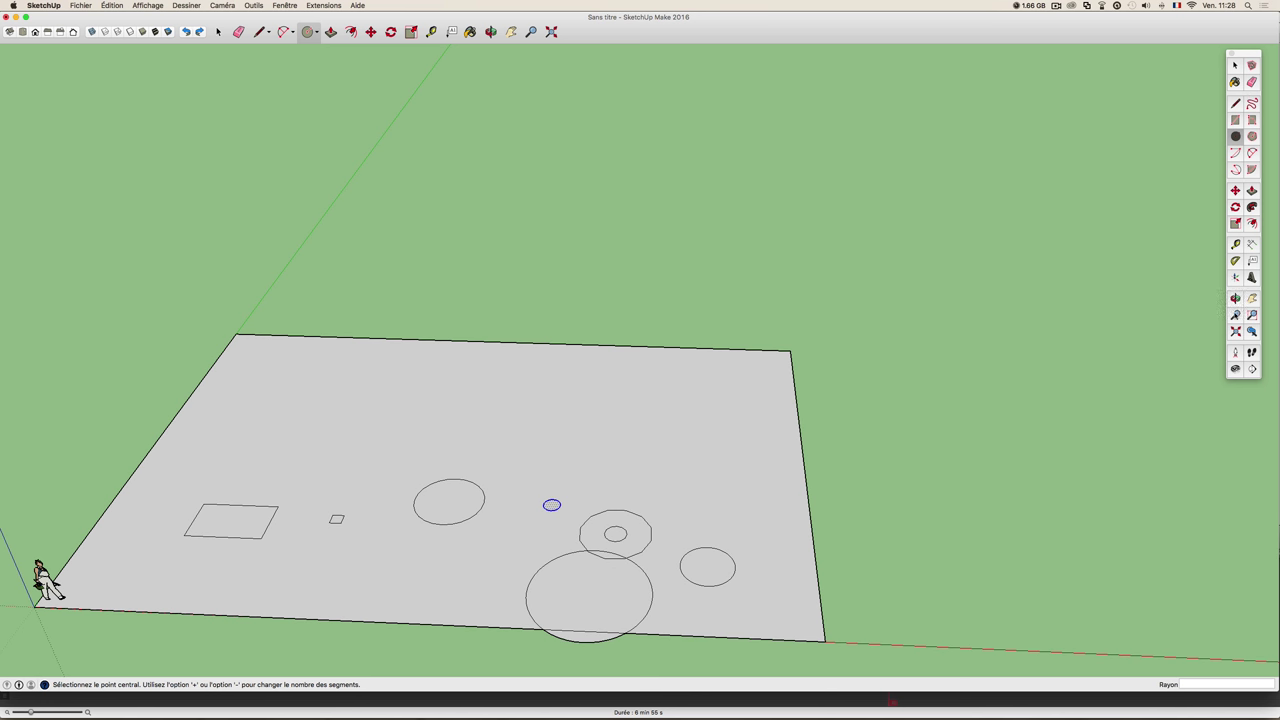
- Zoom in and out on the ground face with the Zoom tool
click(1236, 315)
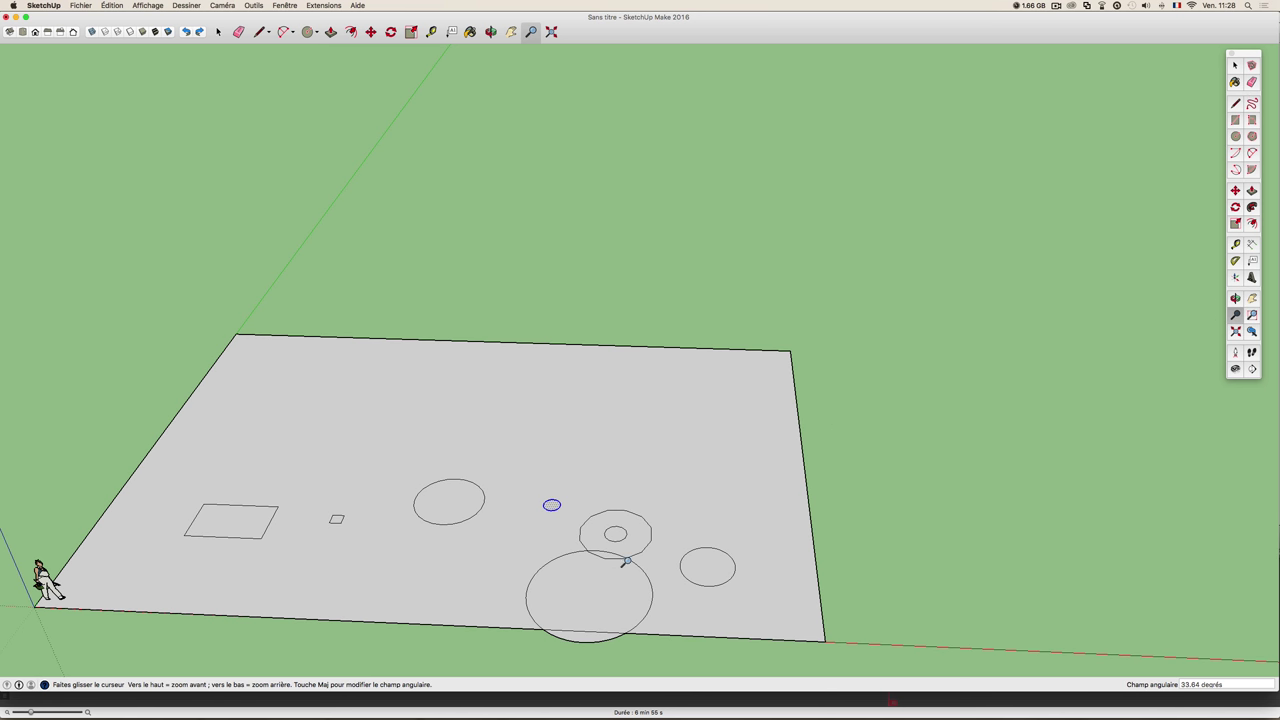
scroll(620, 568, up, 3)
scroll(617, 537, up, 3)
scroll(616, 536, down, 3)
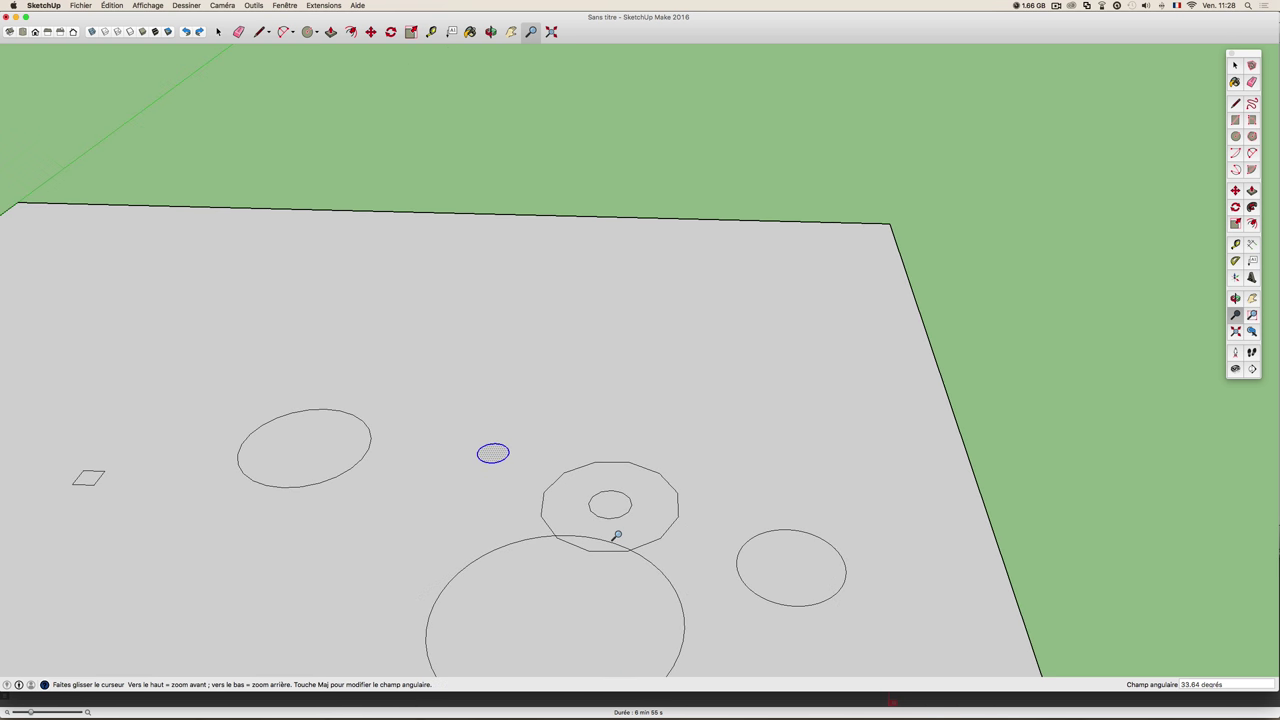
scroll(616, 536, down, 3)
scroll(616, 536, up, 2)
scroll(616, 536, up, 3)
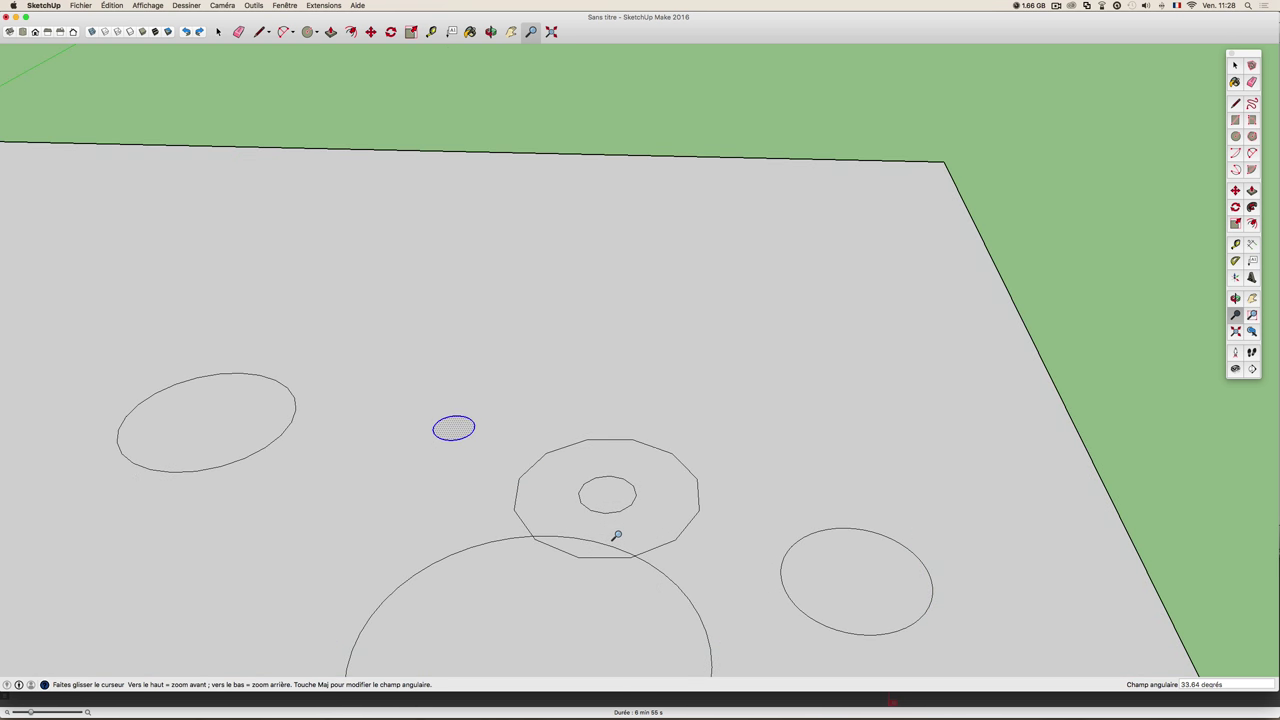
scroll(616, 536, up, 1)
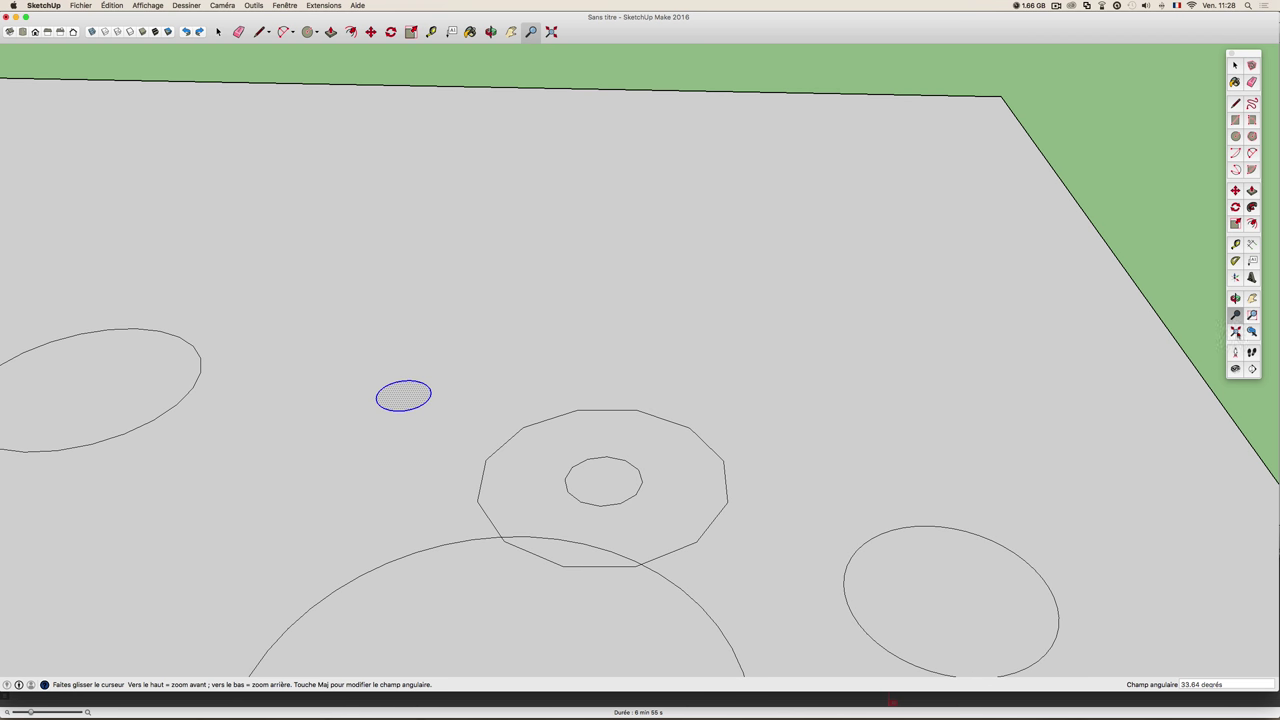
- Fit all the ground face's shapes into view with Zoom Extents
click(1235, 331)
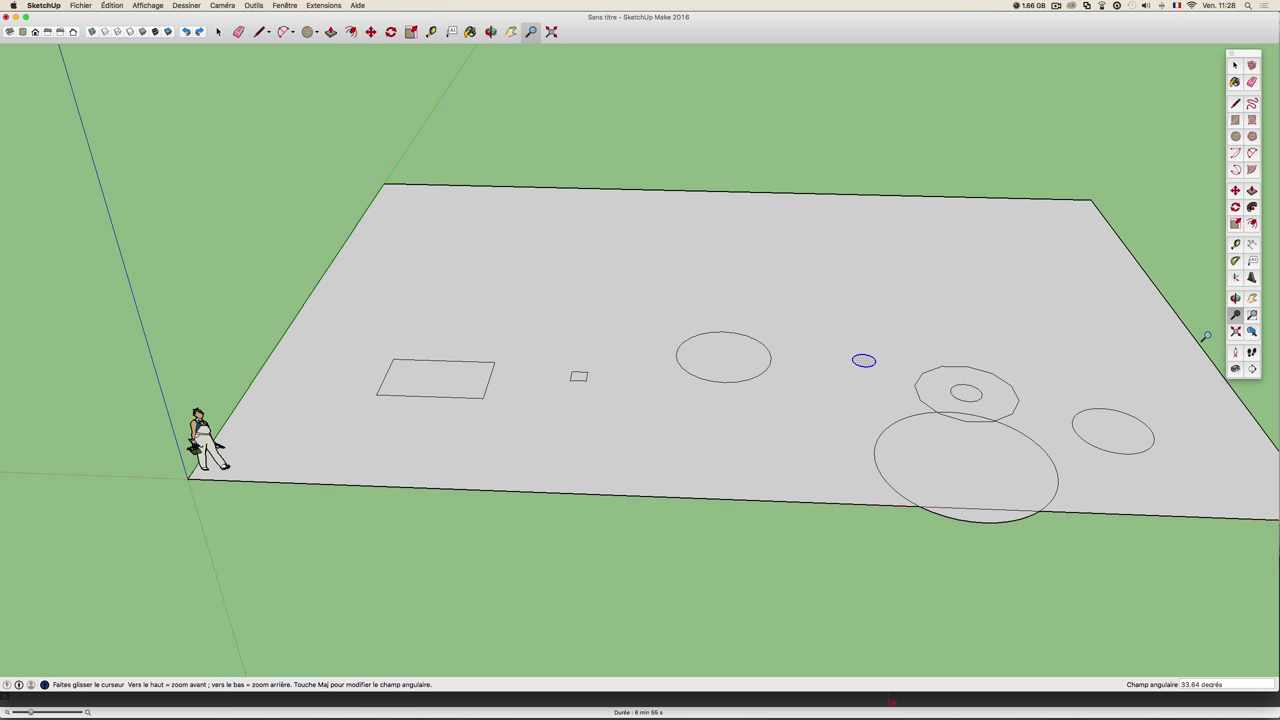
scroll(1046, 364, up, 2)
scroll(1046, 364, up, 3)
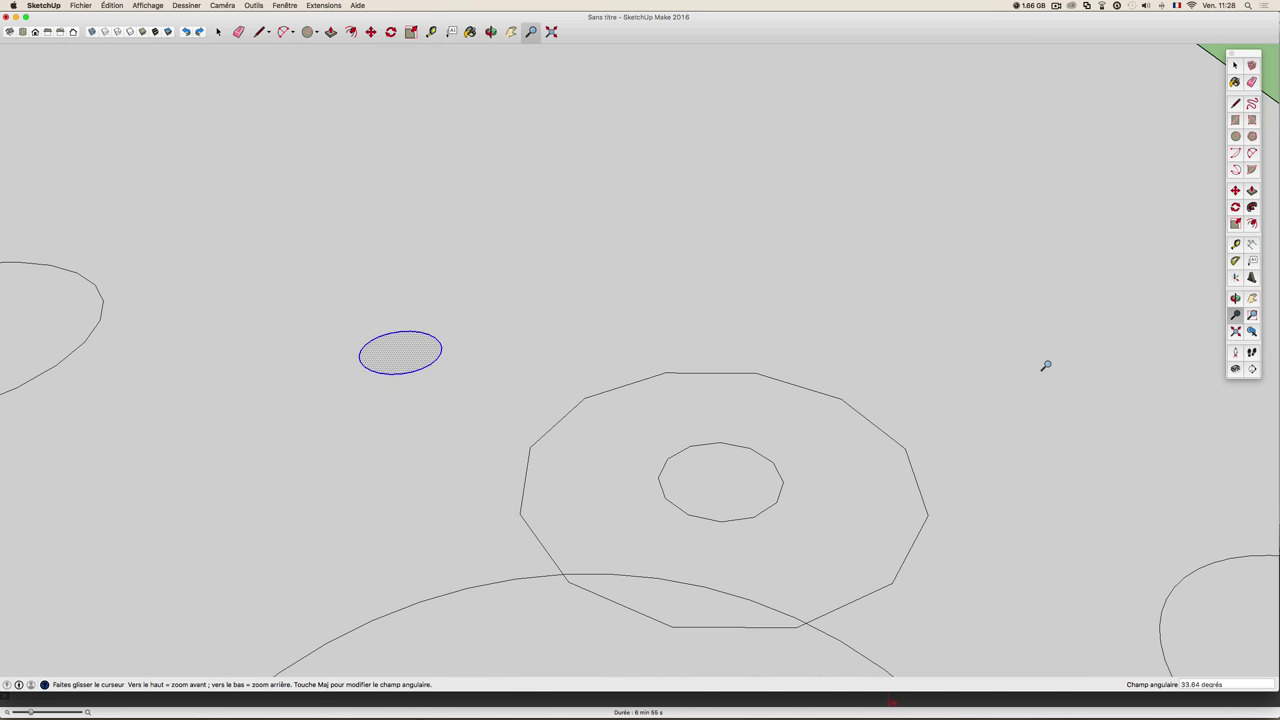
click(1235, 331)
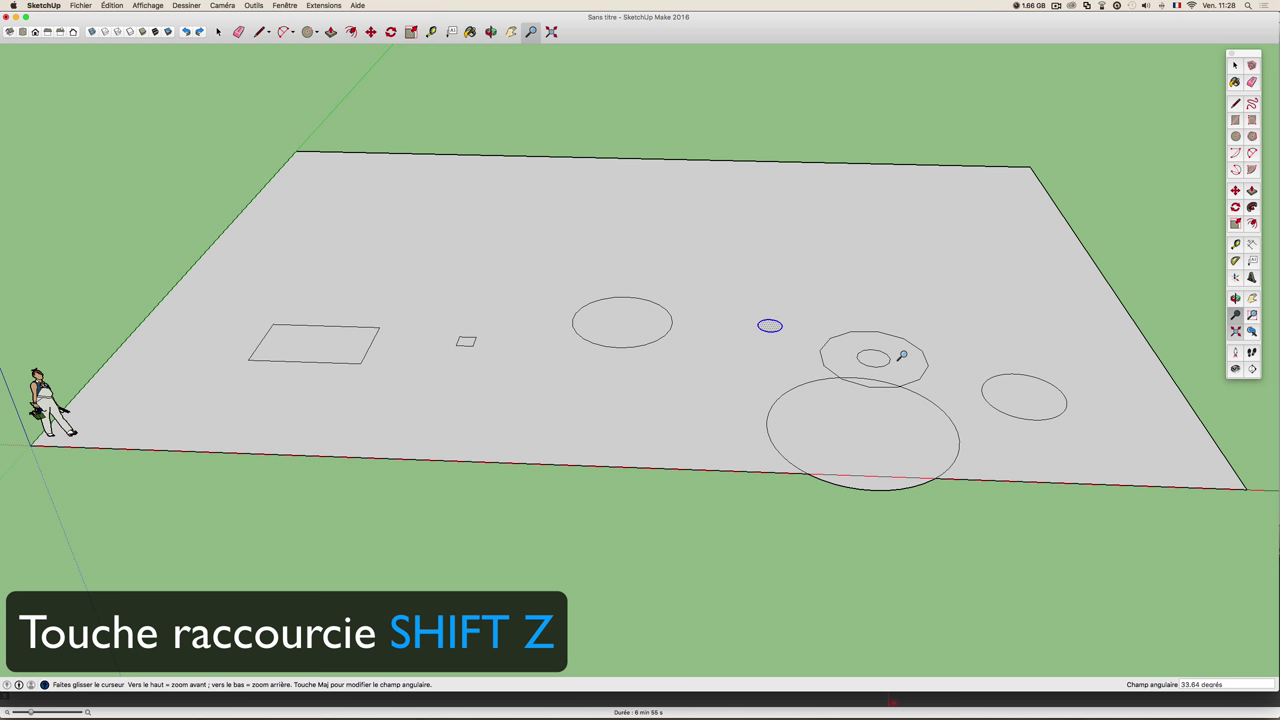
key(shift+z)
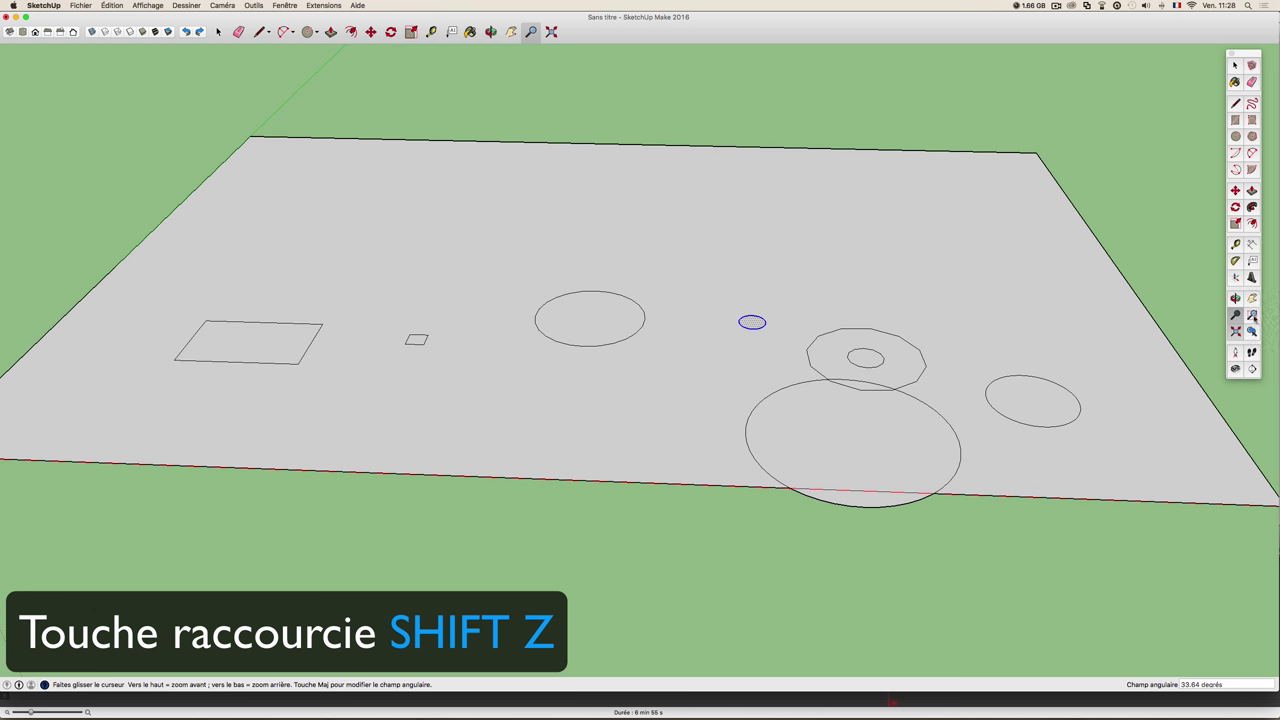
click(1252, 316)
- Zoom briefly onto the right ellipse, then zoom extents and select the Freehand tool
drag(979, 373, 1100, 455)
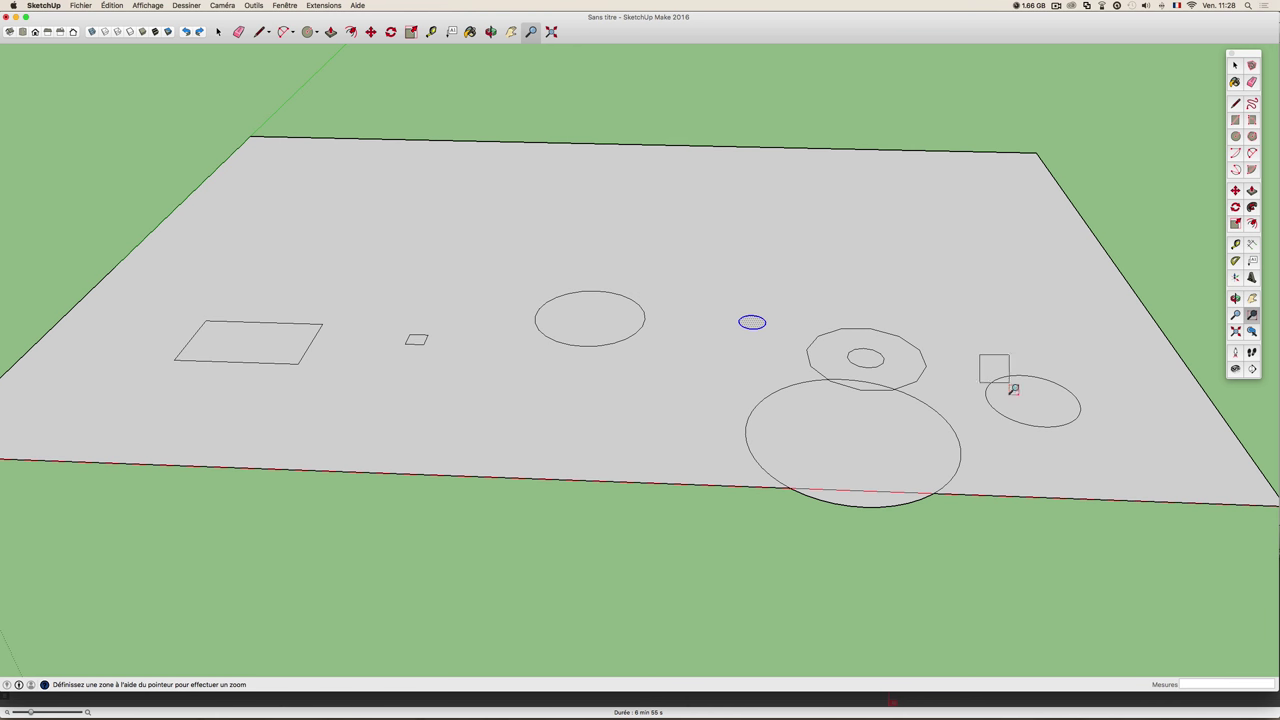
key(c)
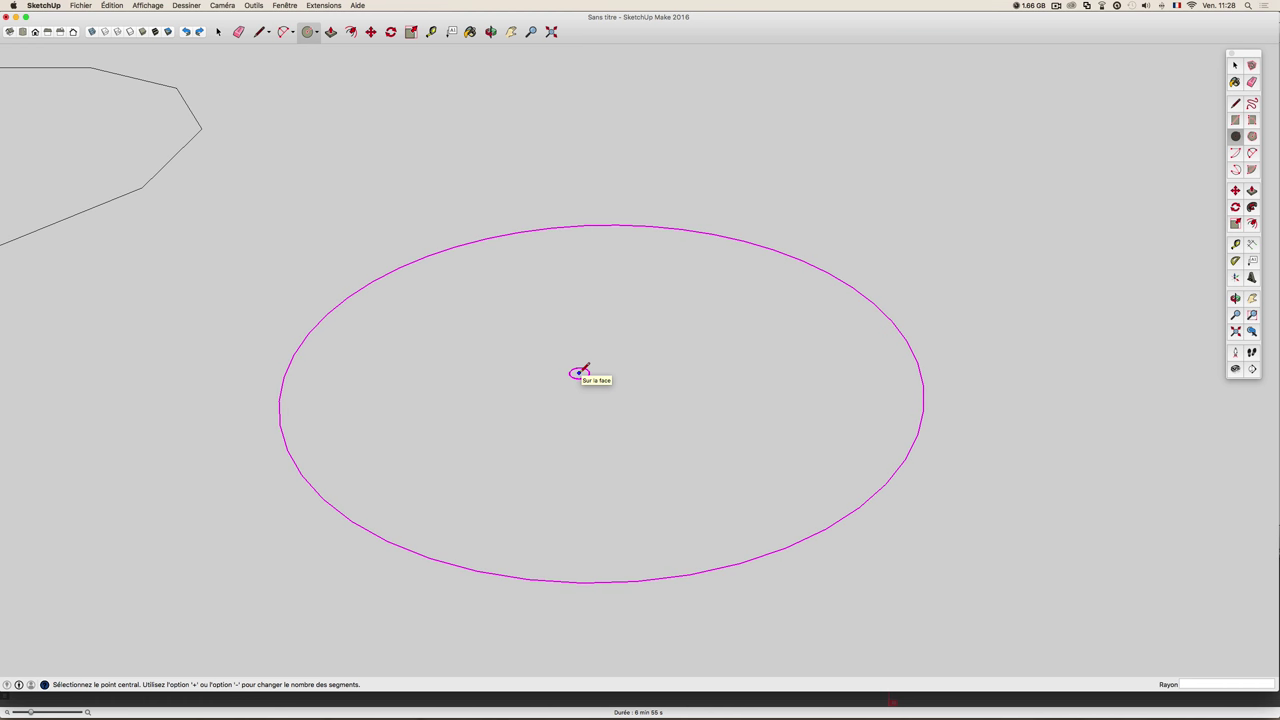
key(shift+z)
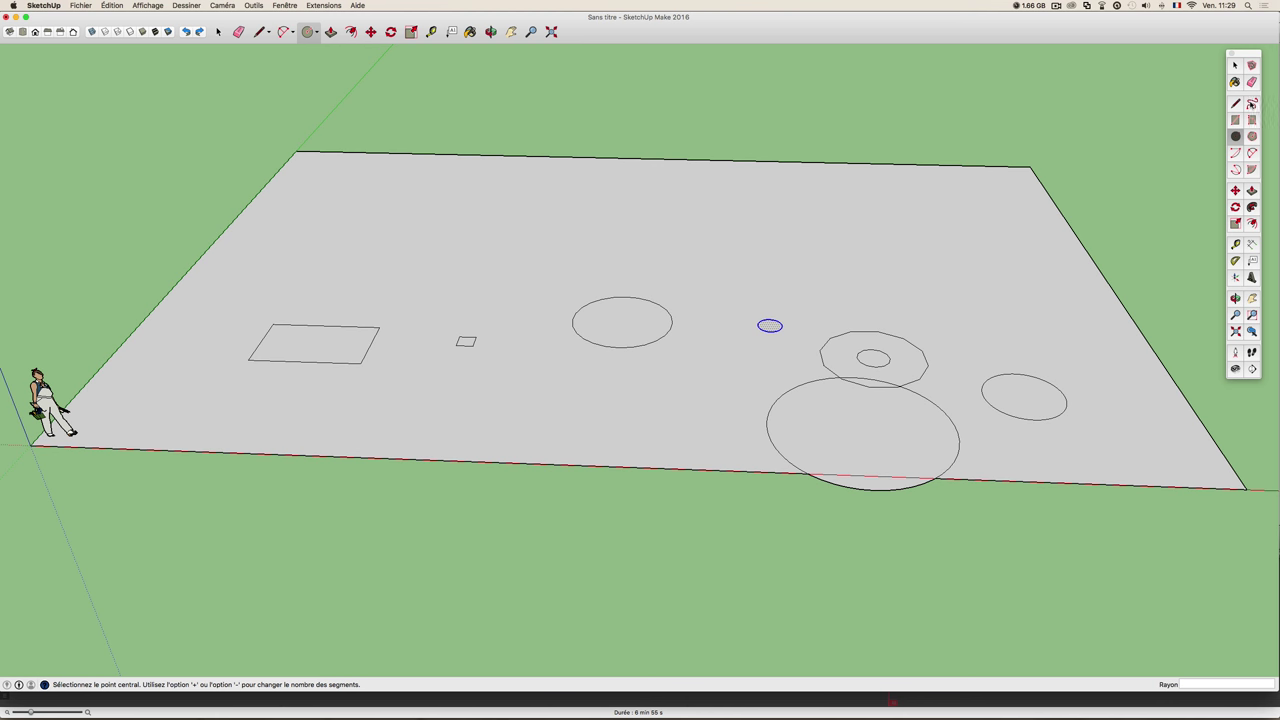
click(1251, 103)
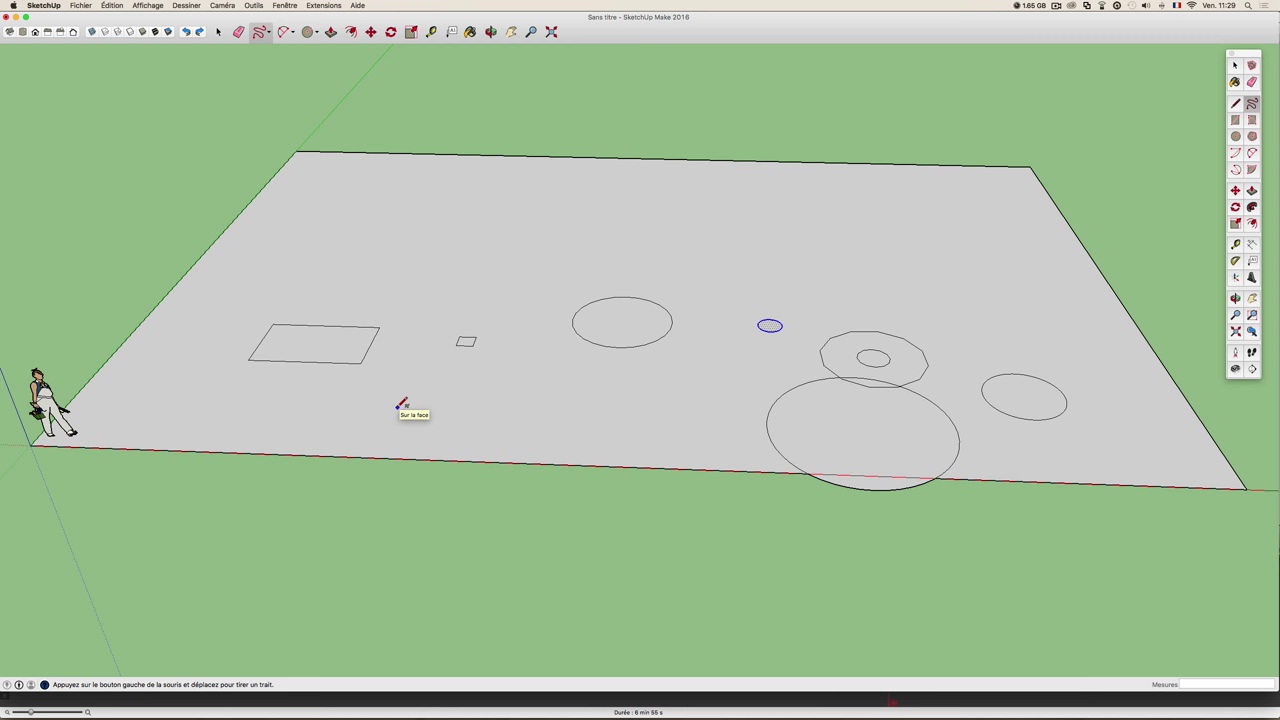
- Draw a closed wavy lake-like freehand loop on the front-left of the ground face
mouse_move(394, 410)
mouse_down()
mouse_move(491, 380)
mouse_move(509, 400)
mouse_move(505, 429)
mouse_move(423, 427)
mouse_move(394, 411)
mouse_up()
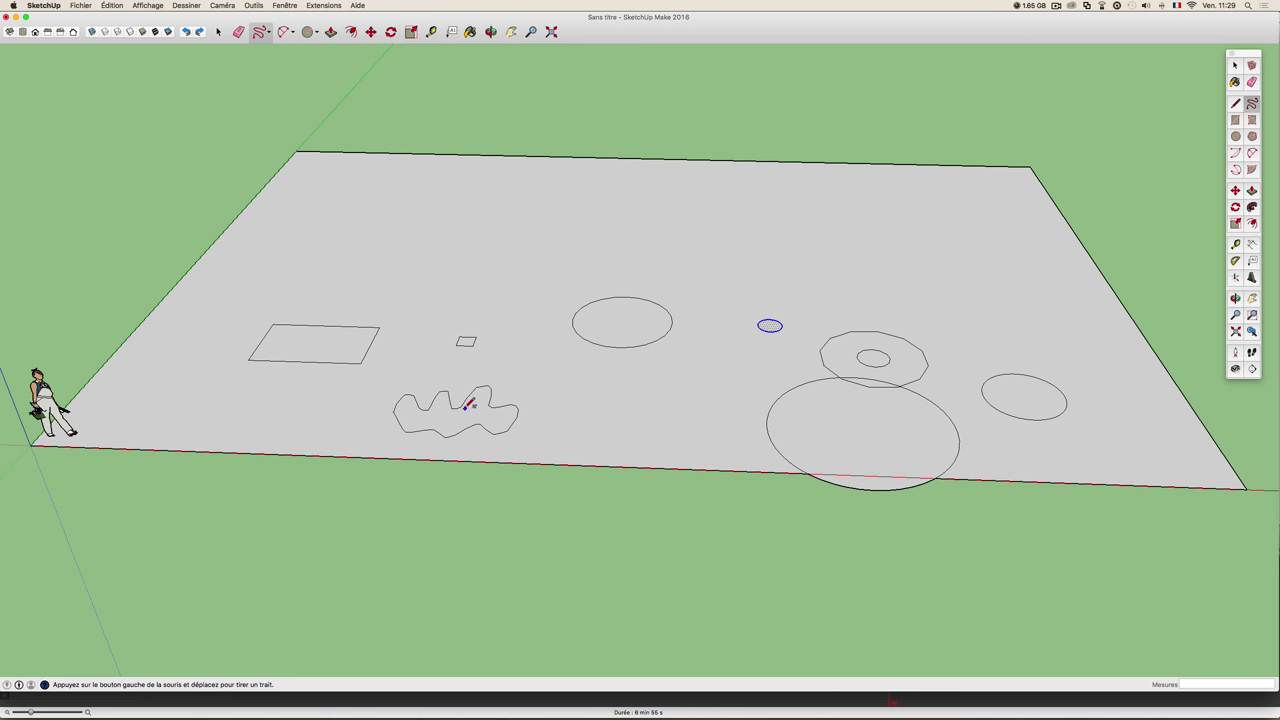
key(space)
scroll(455, 415, up, 3)
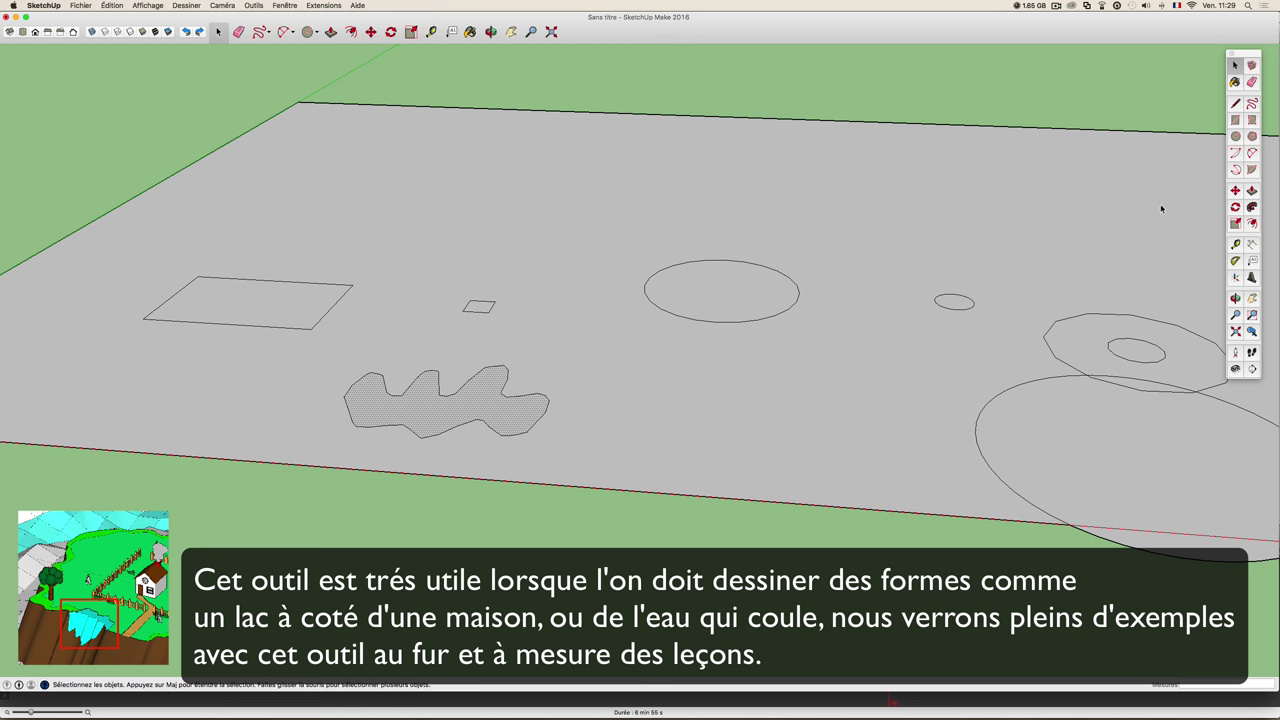
- Push/pull the freehand face up about 171,44 cm into a wavy solid
key(p)
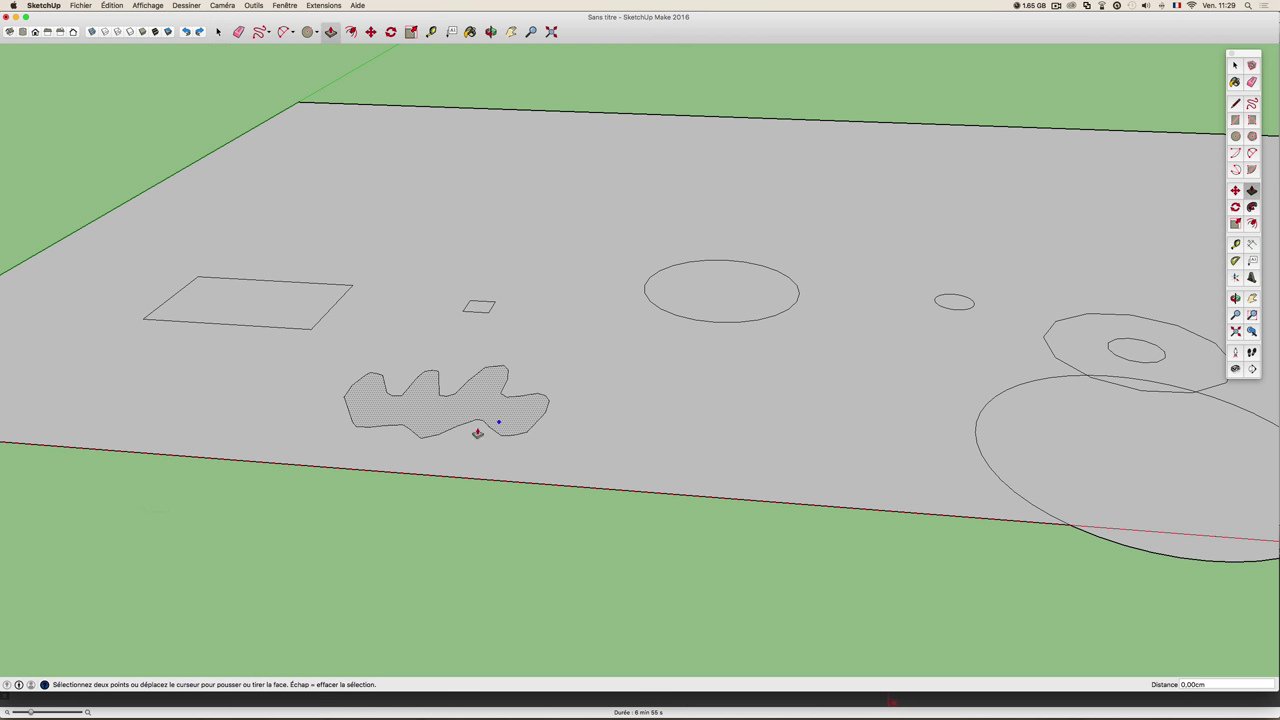
drag(449, 421, 446, 300)
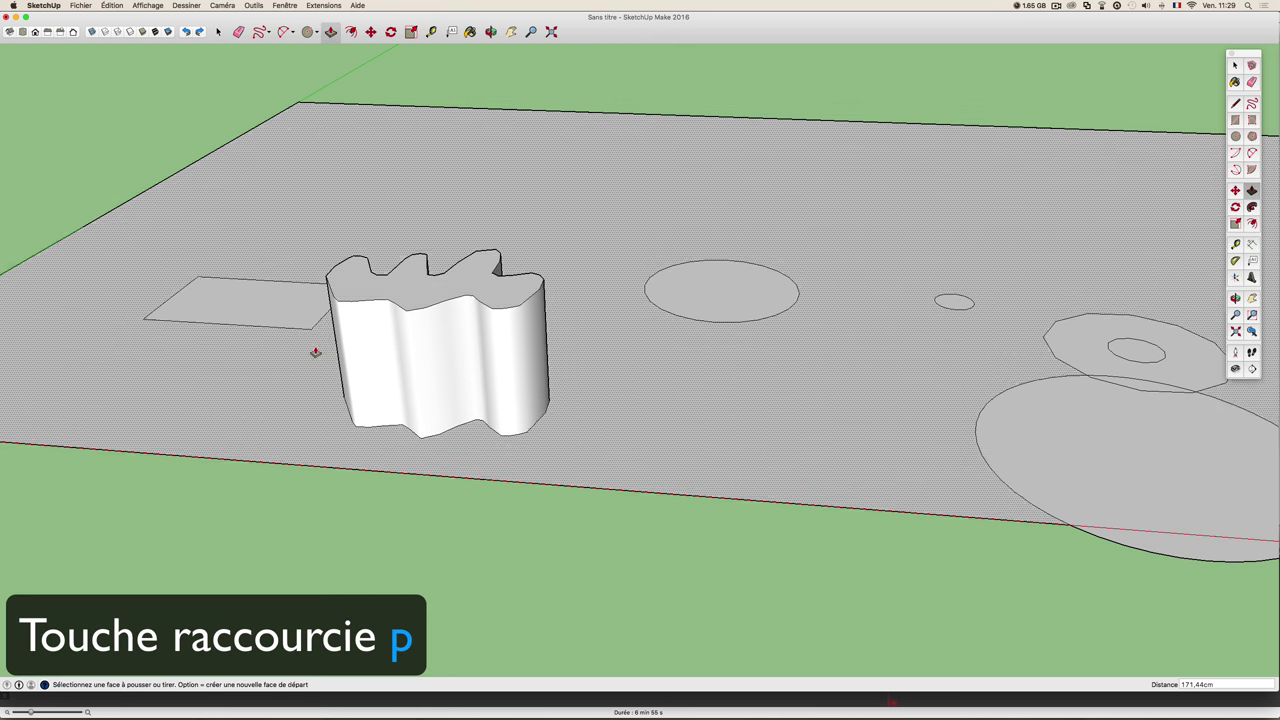
middle_drag(314, 354, 632, 313)
mouse_move(632, 313)
mouse_down()
mouse_move(443, 374)
mouse_move(709, 374)
mouse_move(290, 410)
mouse_up()
middle_drag(290, 410, 407, 360)
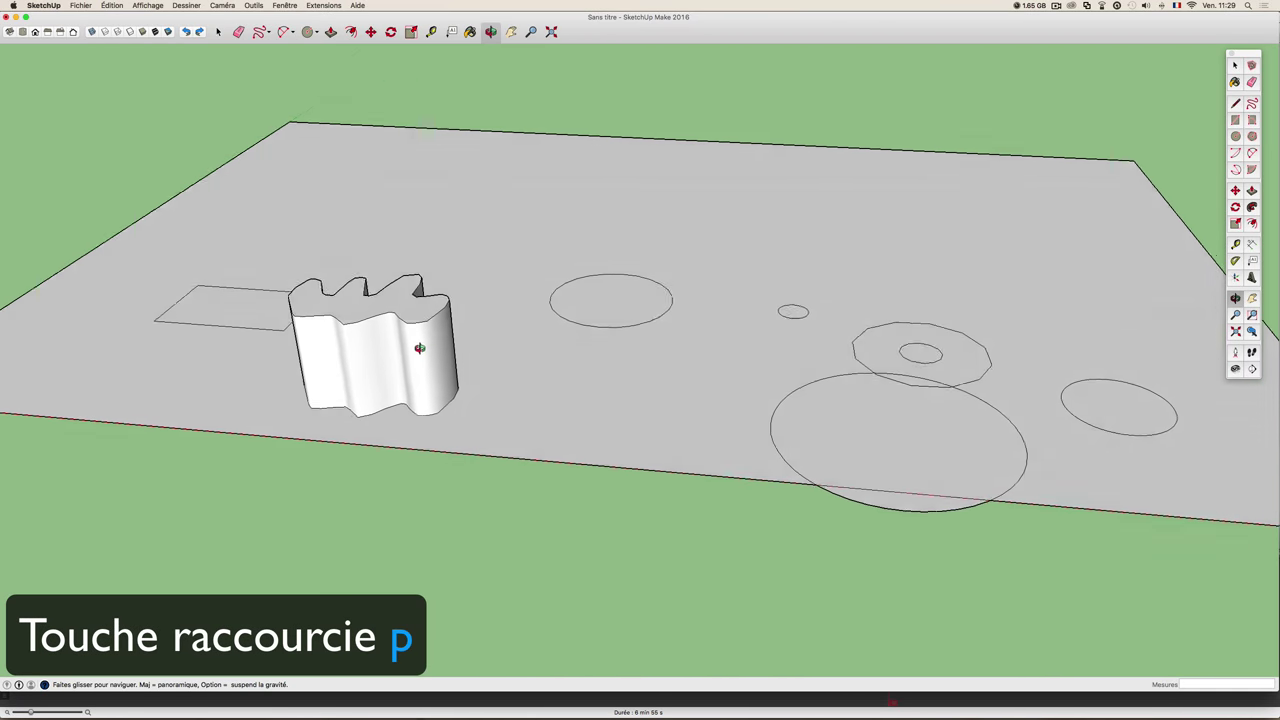
- Orbit, zoom and pan around the wavy solid to inspect it
scroll(406, 360, down, 1)
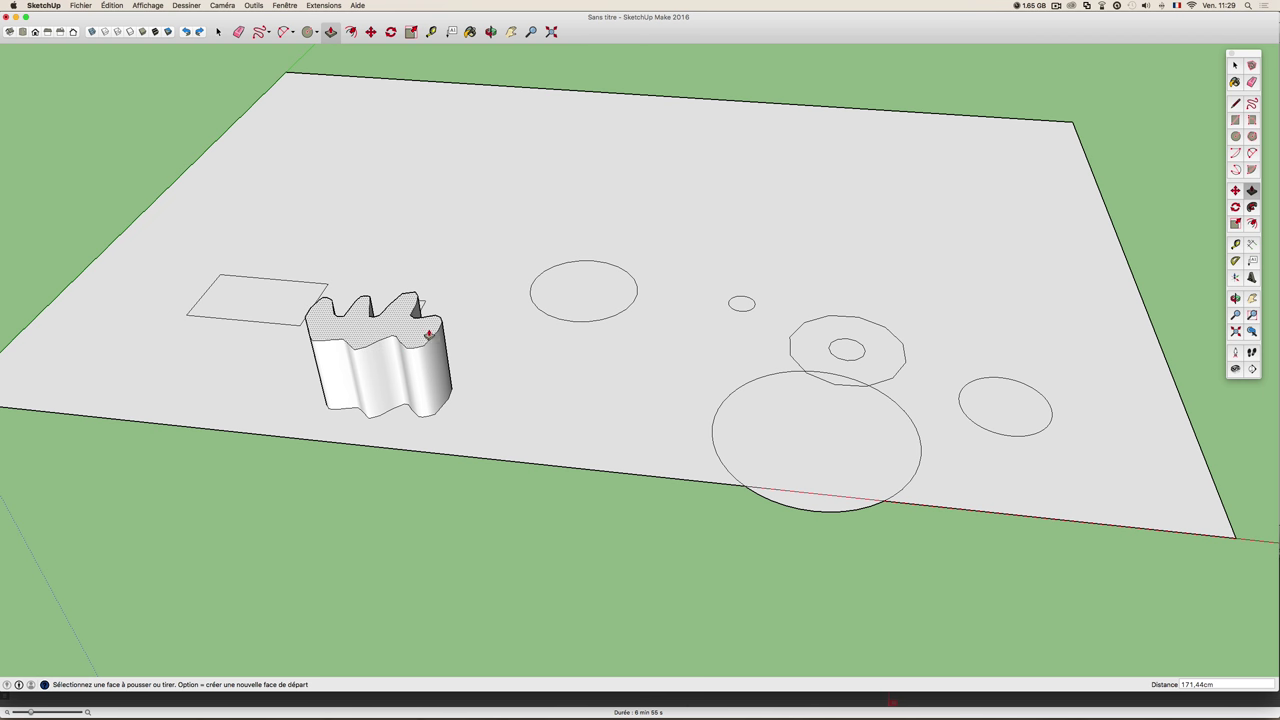
mouse_move(408, 357)
middle_down()
mouse_move(468, 347)
mouse_move(400, 376)
mouse_move(423, 383)
mouse_move(566, 366)
middle_up()
scroll(494, 403, up, 2)
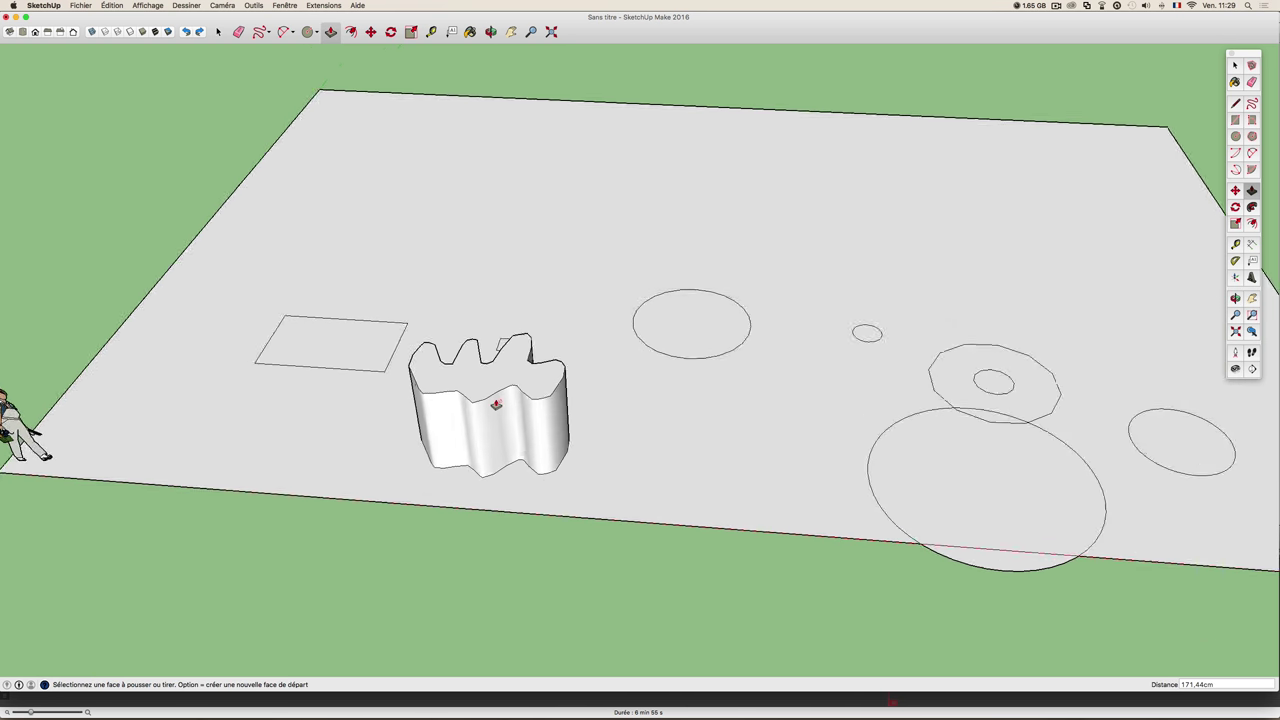
scroll(495, 396, up, 2)
scroll(495, 396, down, 3)
key(space)
scroll(500, 392, down, 2)
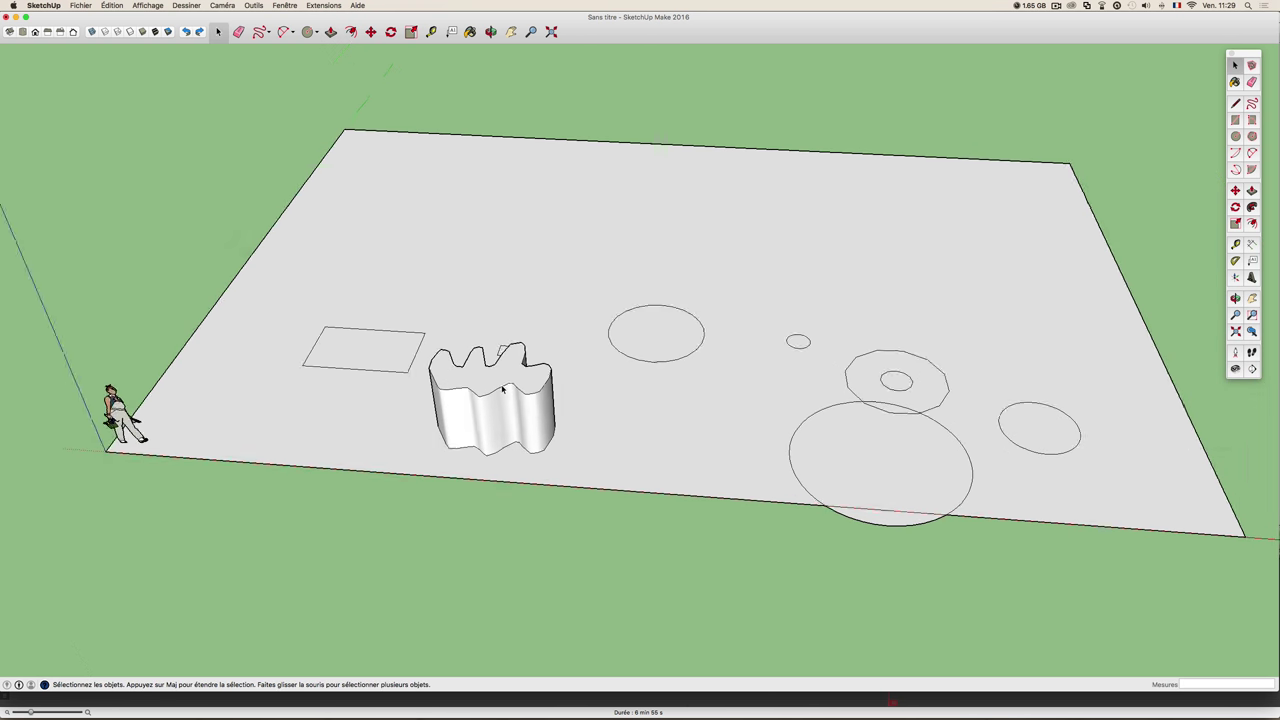
shift+middle_drag(662, 398, 446, 446)
scroll(610, 385, up, 2)
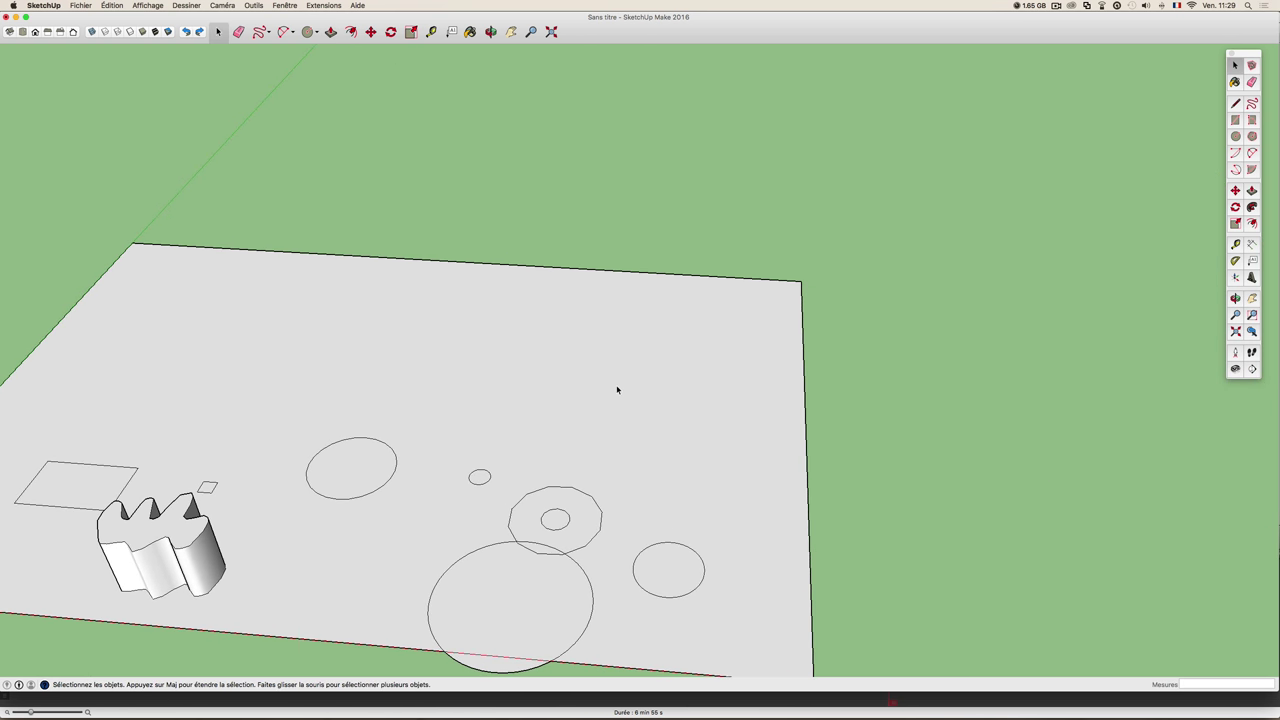
scroll(617, 390, up, 3)
scroll(615, 389, down, 3)
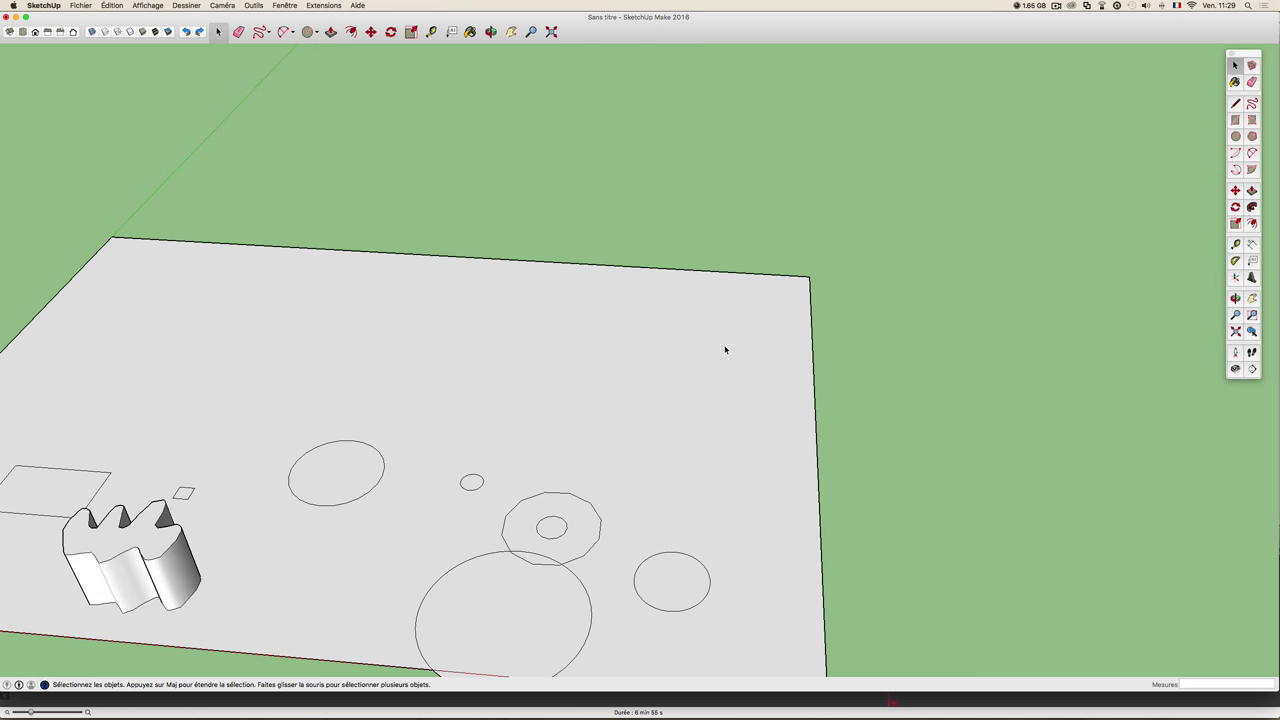
- Draw a rectangle on the ground and pull it up about 354,98 cm into a box
key(r)
click(558, 342)
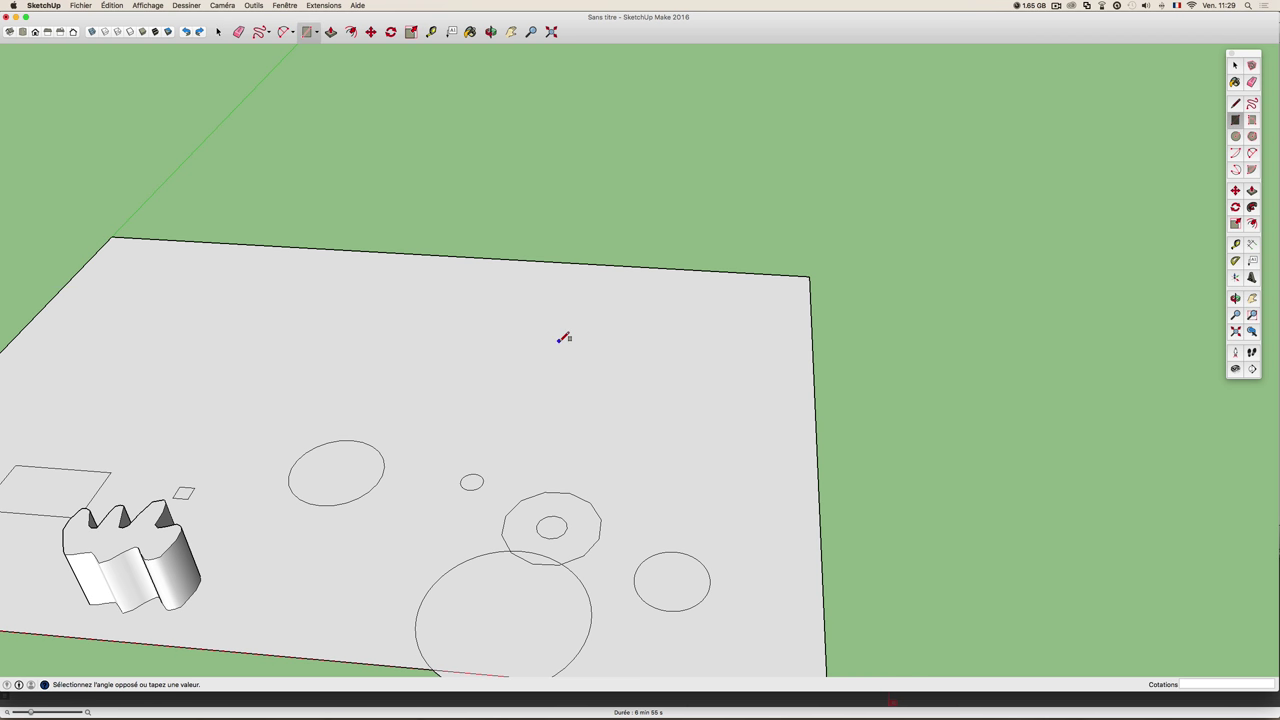
click(655, 404)
key(p)
click(614, 366)
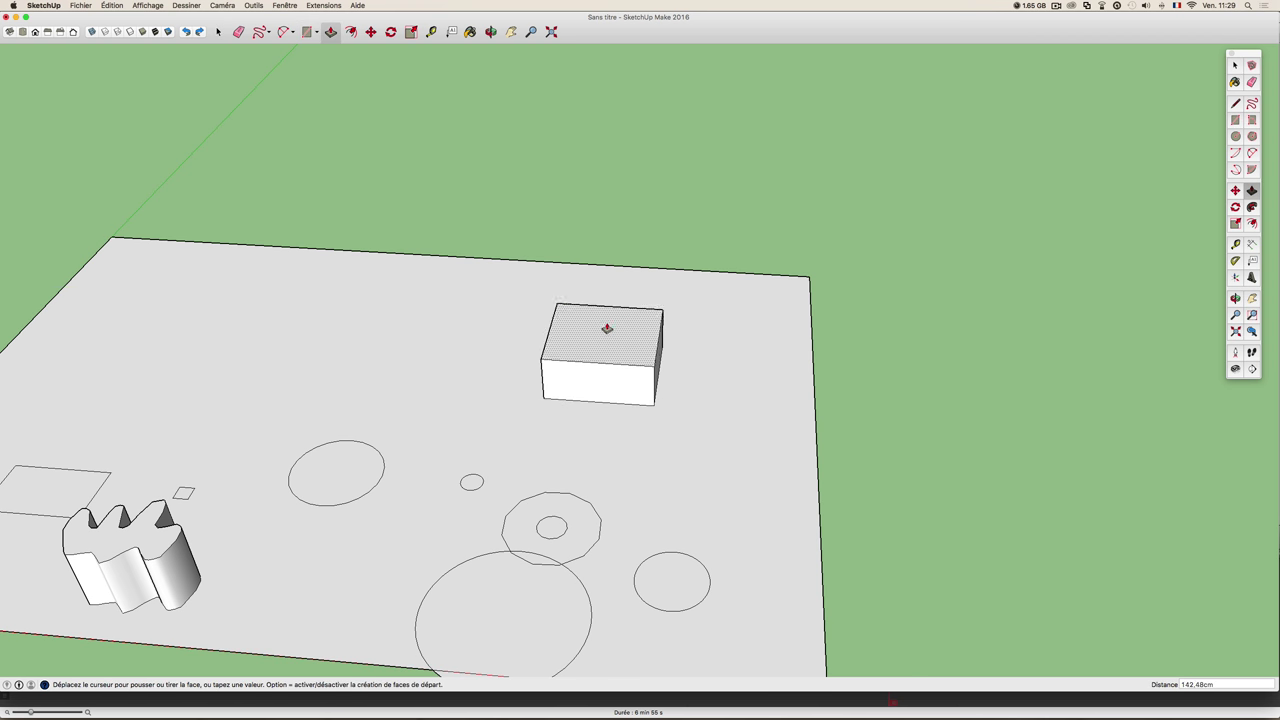
click(608, 272)
scroll(605, 295, up, 2)
scroll(604, 307, up, 2)
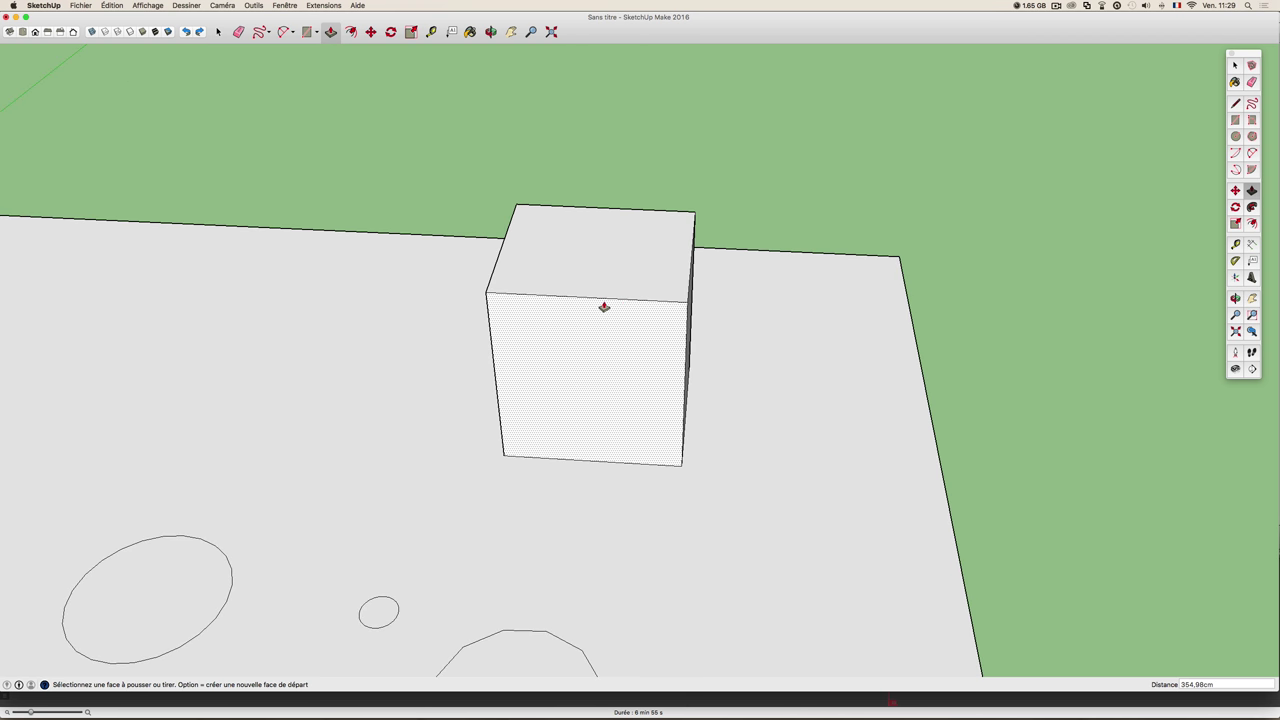
- Select the box's top face, then its front top edge
key(space)
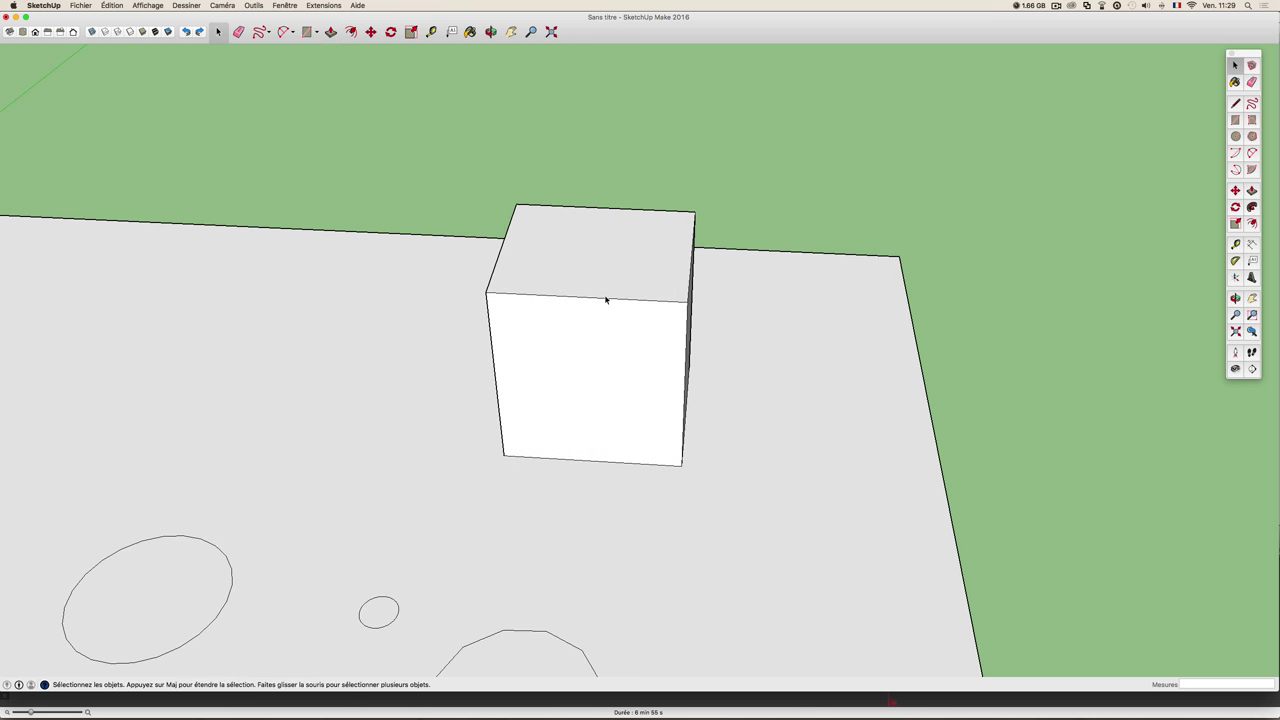
click(605, 296)
click(605, 298)
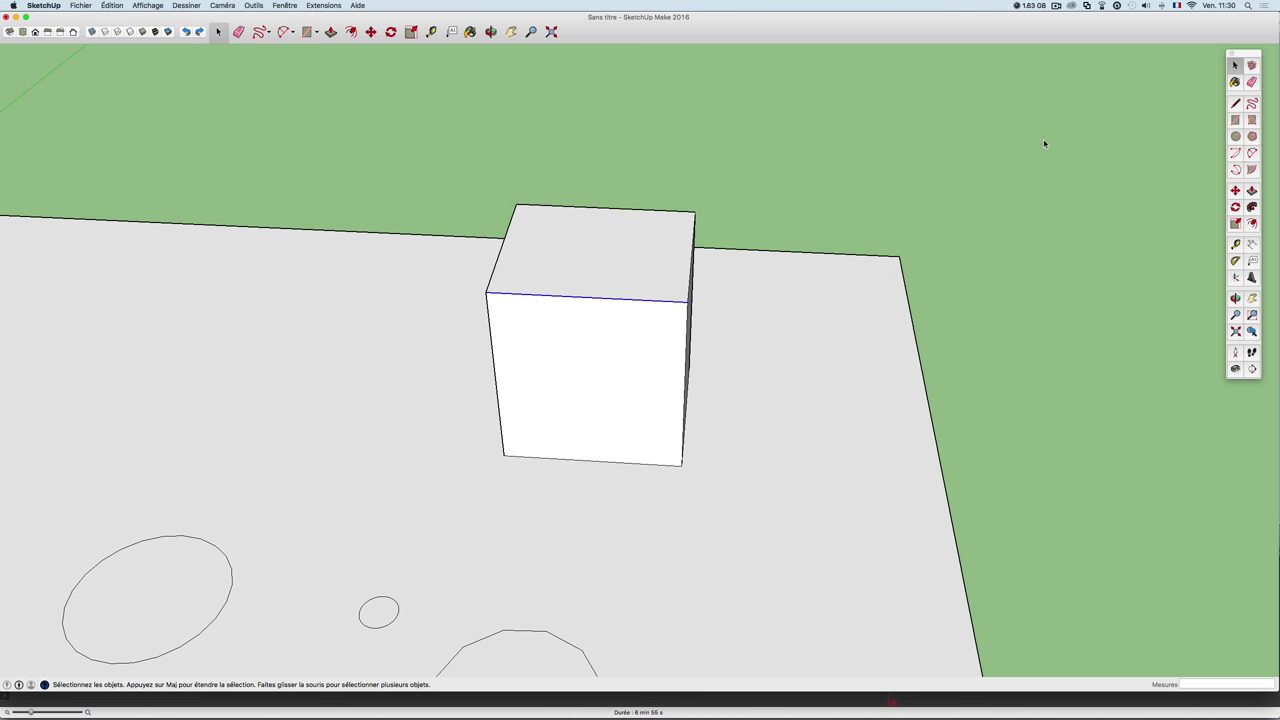
click(1251, 82)
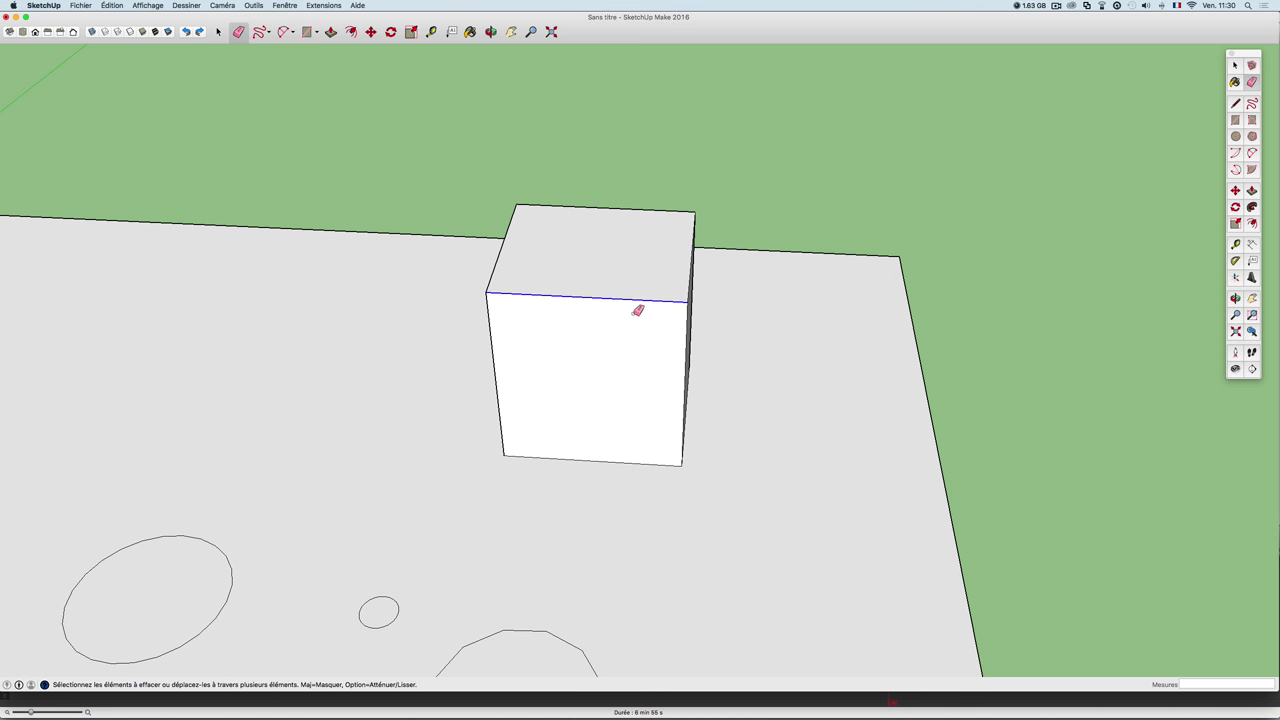
- Erase the box's front top edge and orbit around to inspect the opened box
click(601, 296)
mouse_move(601, 295)
middle_down()
mouse_move(617, 323)
mouse_move(834, 289)
mouse_move(610, 303)
mouse_move(709, 317)
mouse_move(386, 286)
mouse_move(612, 309)
middle_up()
mouse_move(486, 309)
middle_down()
mouse_move(723, 291)
mouse_move(651, 300)
mouse_move(667, 310)
mouse_move(580, 306)
middle_up()
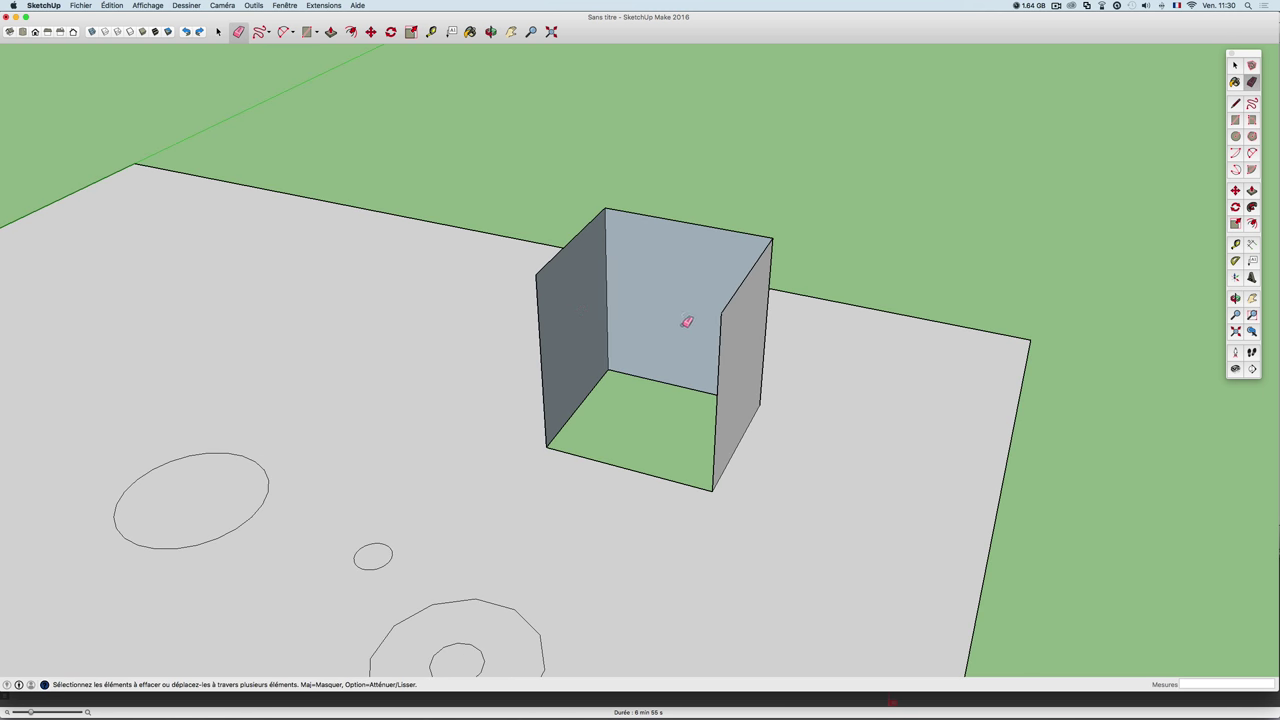
mouse_move(683, 343)
middle_down()
mouse_move(609, 329)
mouse_move(689, 346)
middle_up()
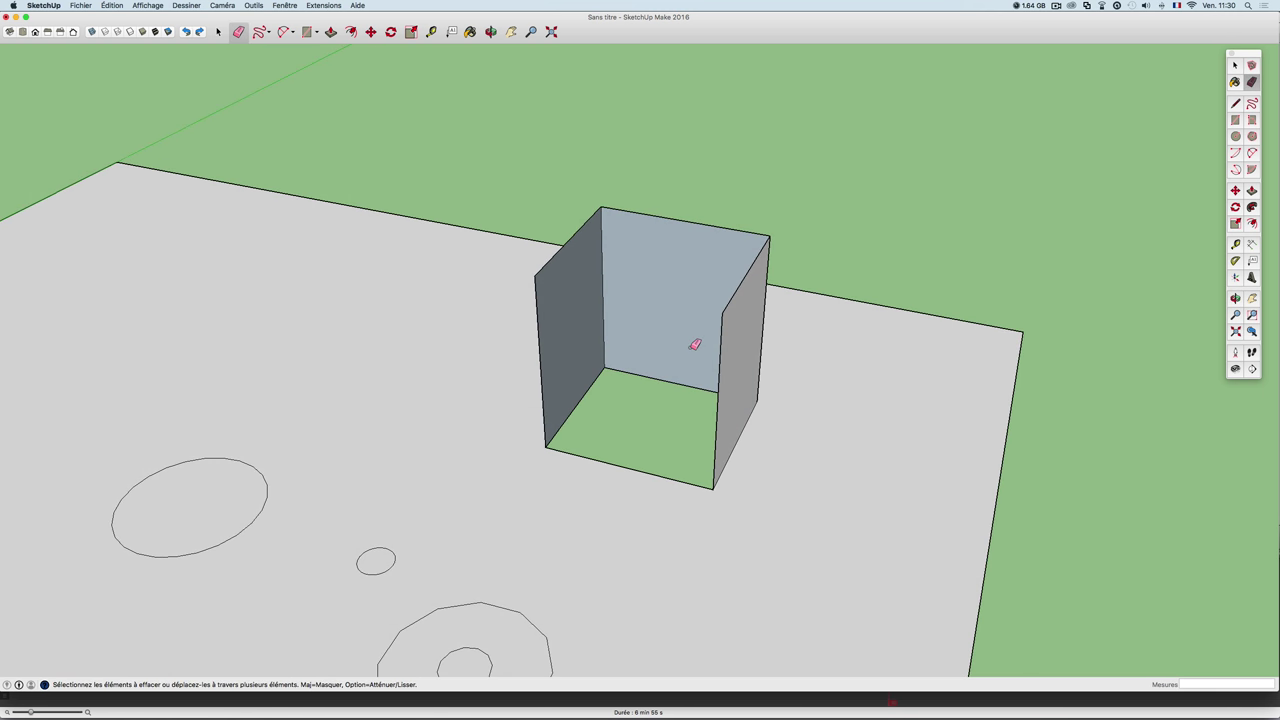
key(l)
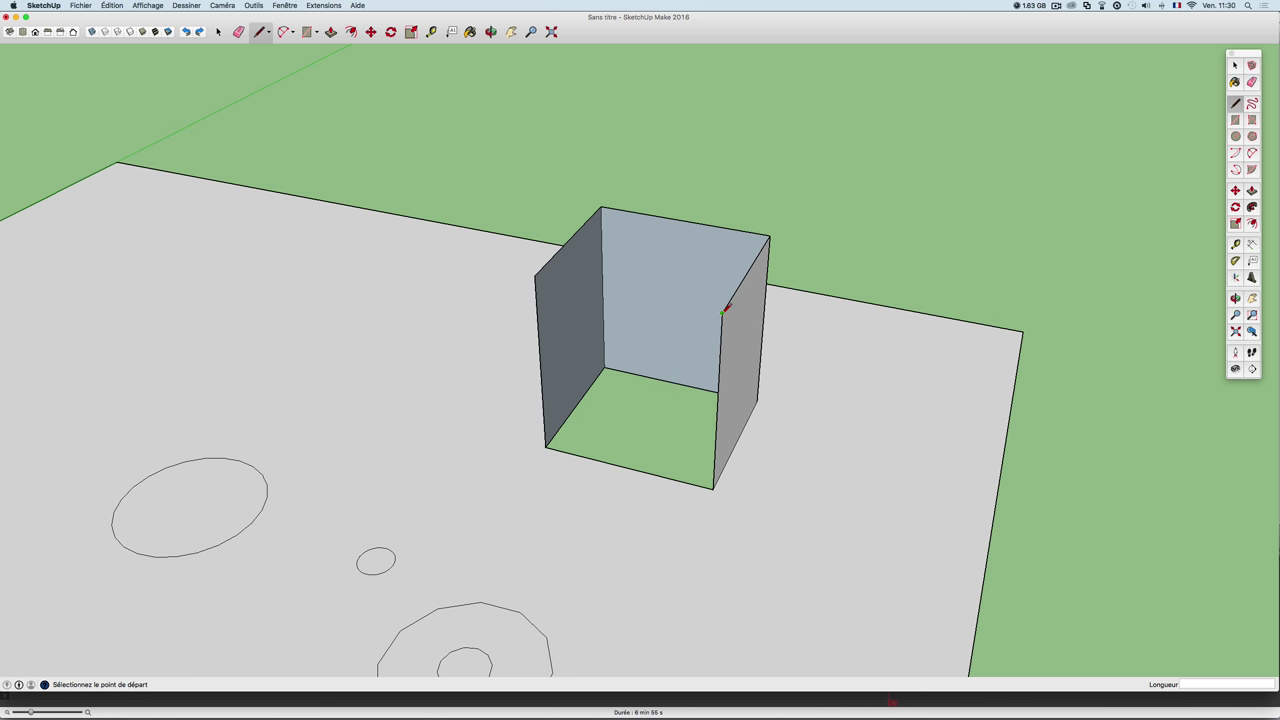
- Draw a line between the box's top corners to close its top face
click(722, 313)
click(538, 272)
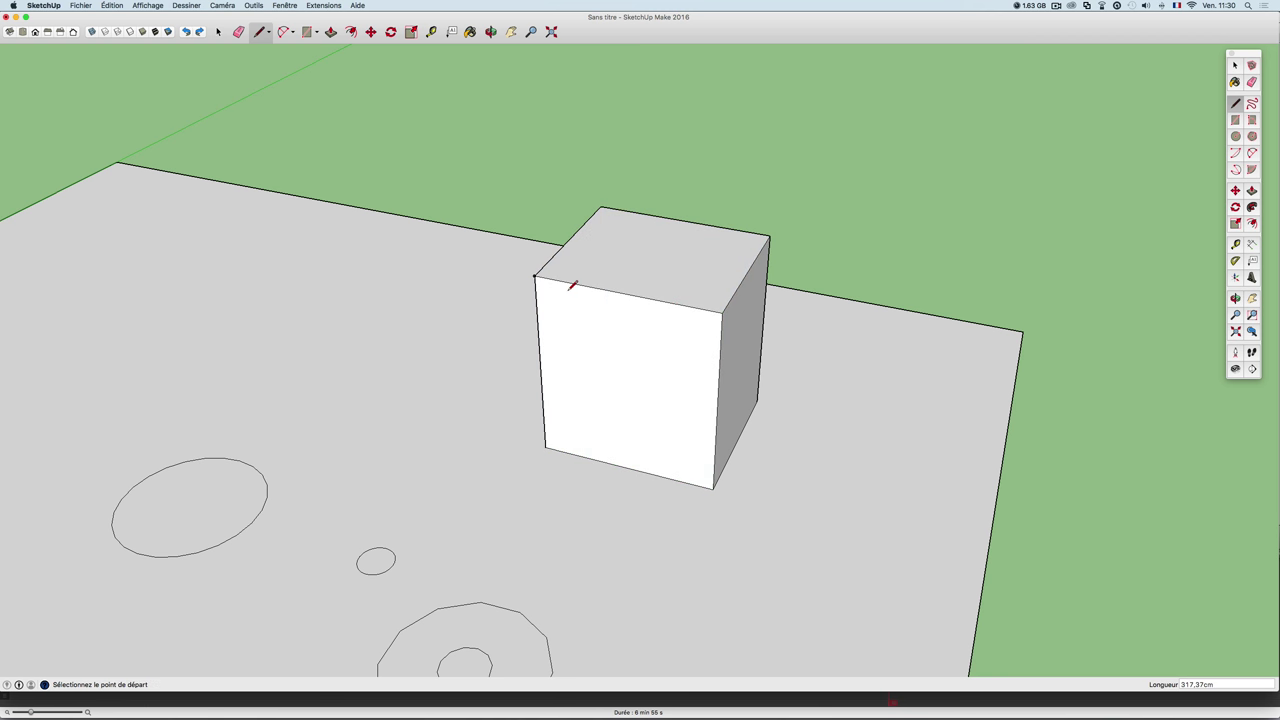
mouse_move(623, 317)
middle_down()
mouse_move(643, 322)
mouse_move(672, 288)
middle_up()
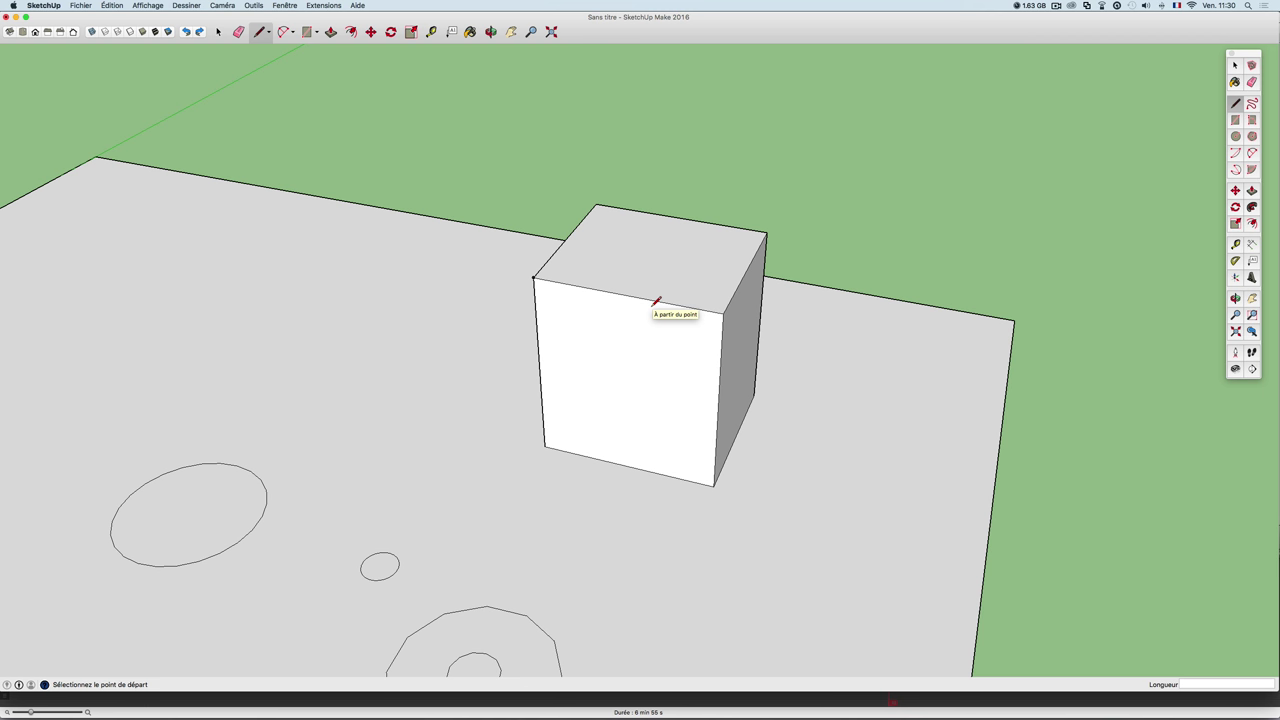
scroll(656, 300, down, 5)
scroll(586, 403, down, 3)
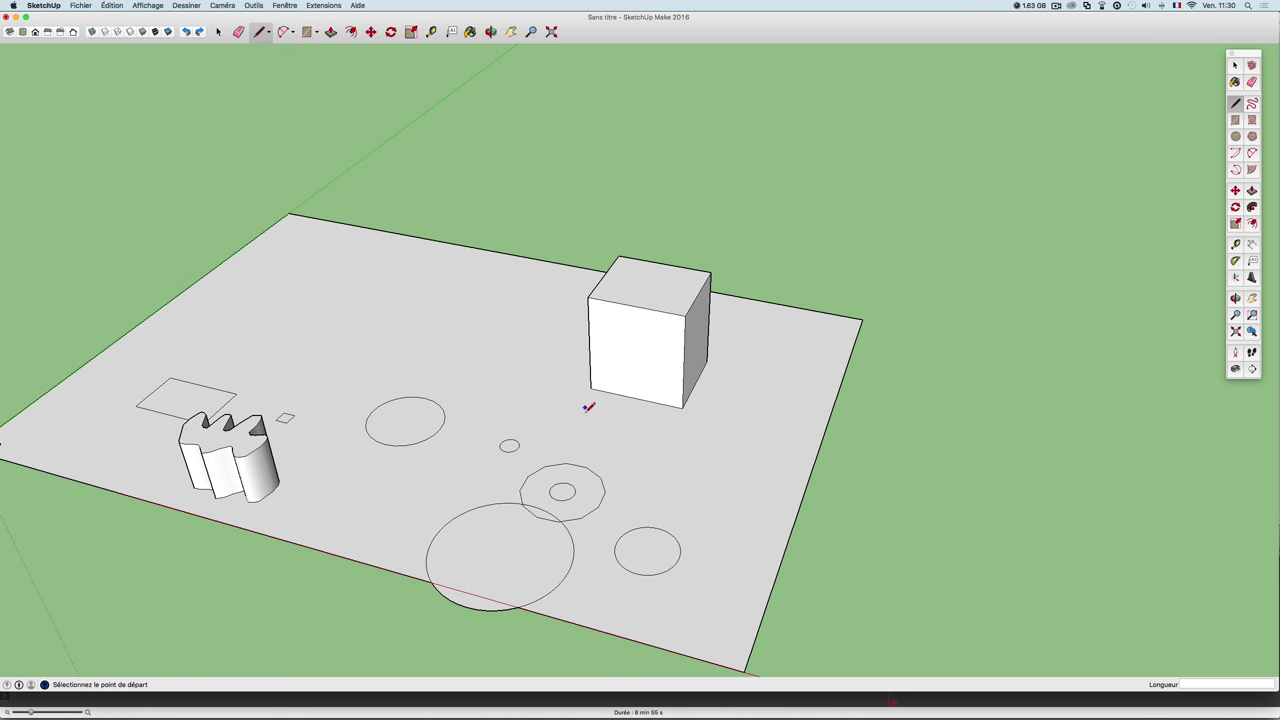
middle_drag(663, 509, 658, 378)
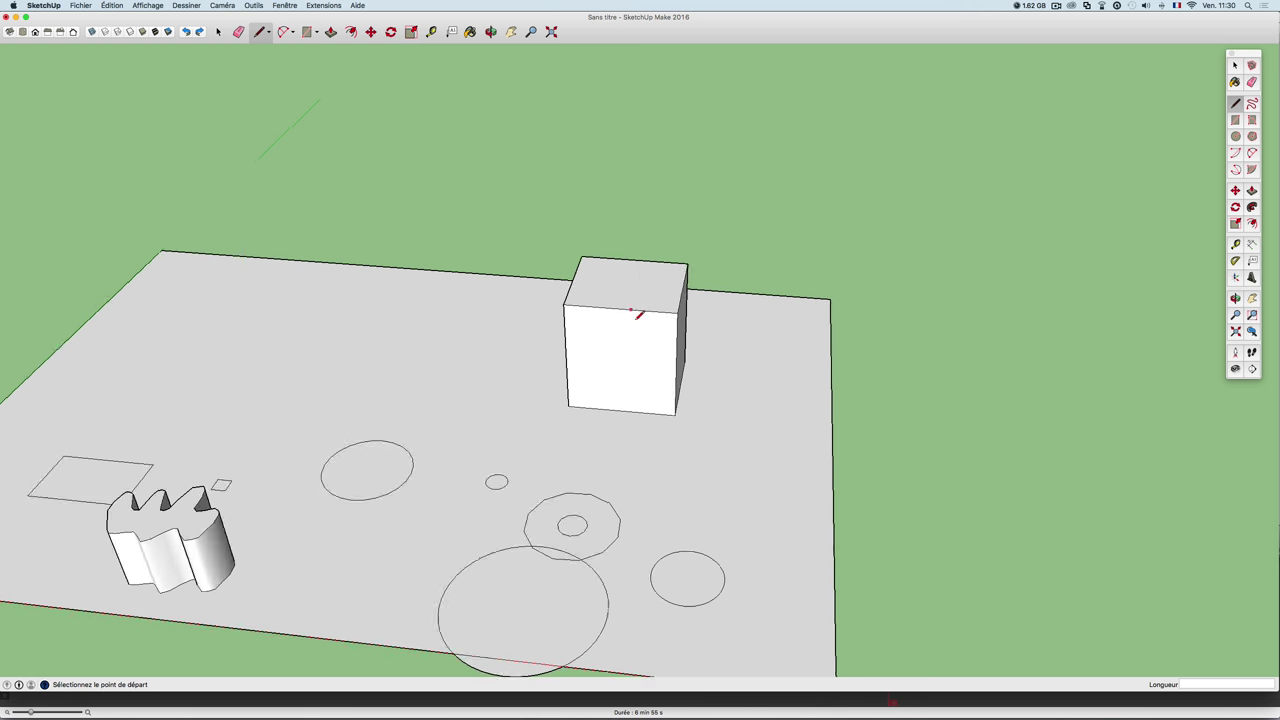
scroll(658, 378, up, 3)
mouse_move(717, 339)
middle_down()
mouse_move(508, 322)
mouse_move(726, 388)
mouse_move(708, 366)
mouse_move(756, 375)
middle_up()
- Erase a front vertical edge and redraw it top to bottom, restoring the cube's faces
key(e)
click(709, 379)
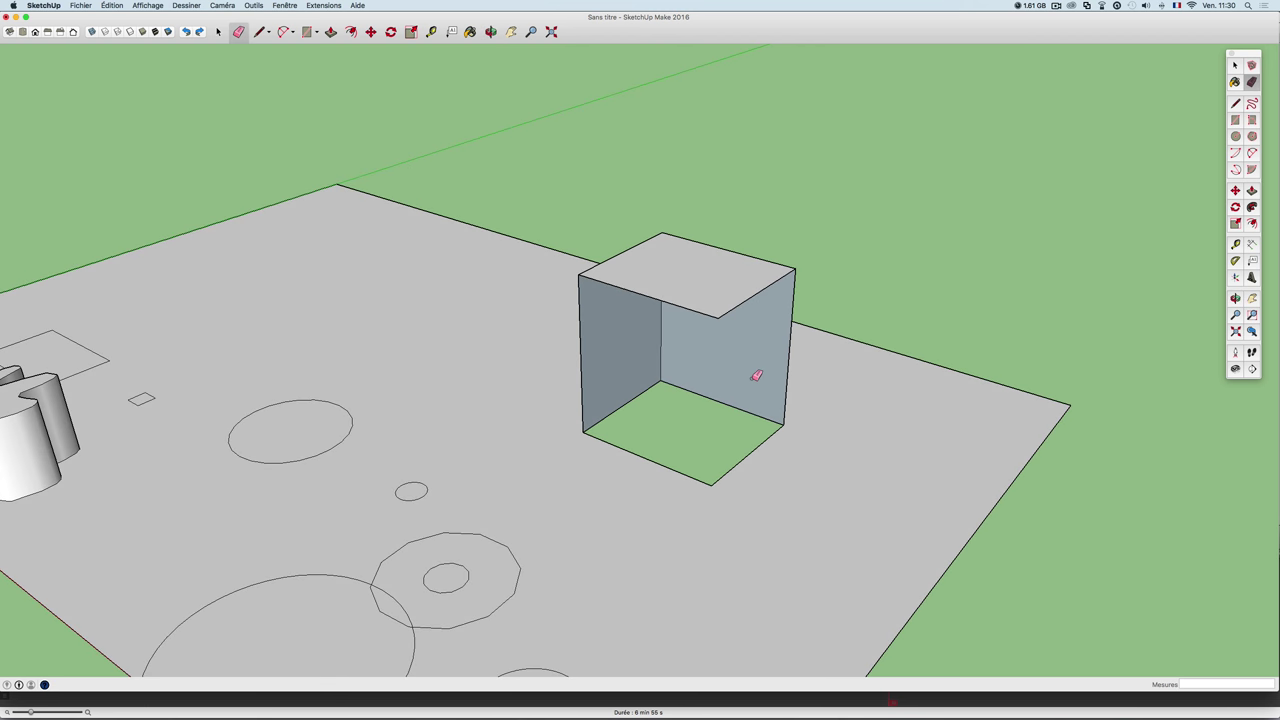
key(l)
click(717, 316)
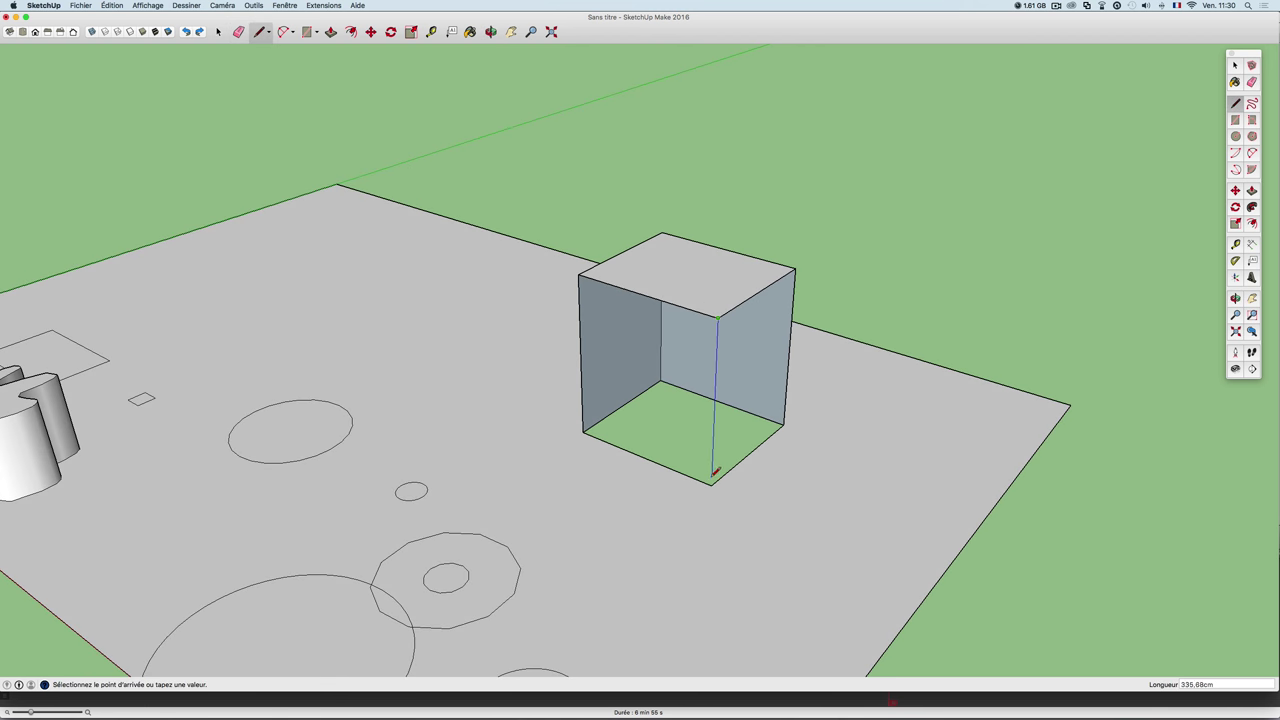
click(714, 479)
middle_drag(680, 401, 886, 403)
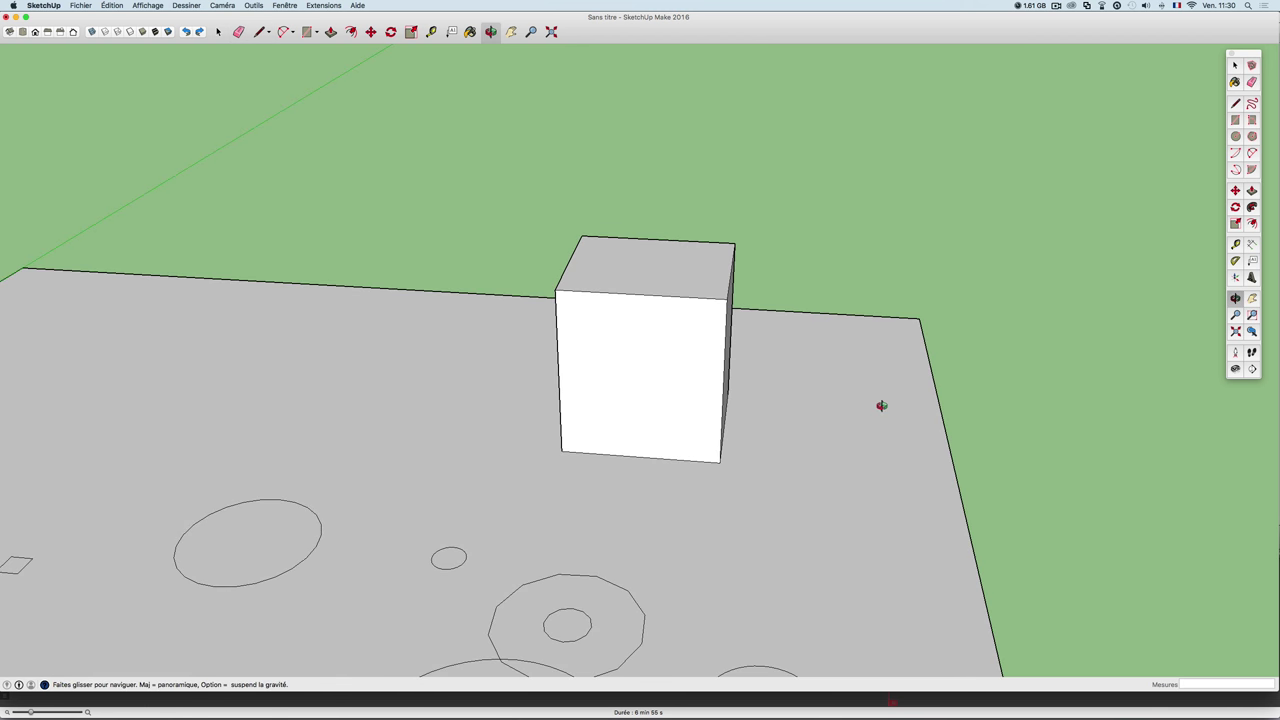
scroll(743, 404, down, 3)
middle_drag(746, 417, 654, 414)
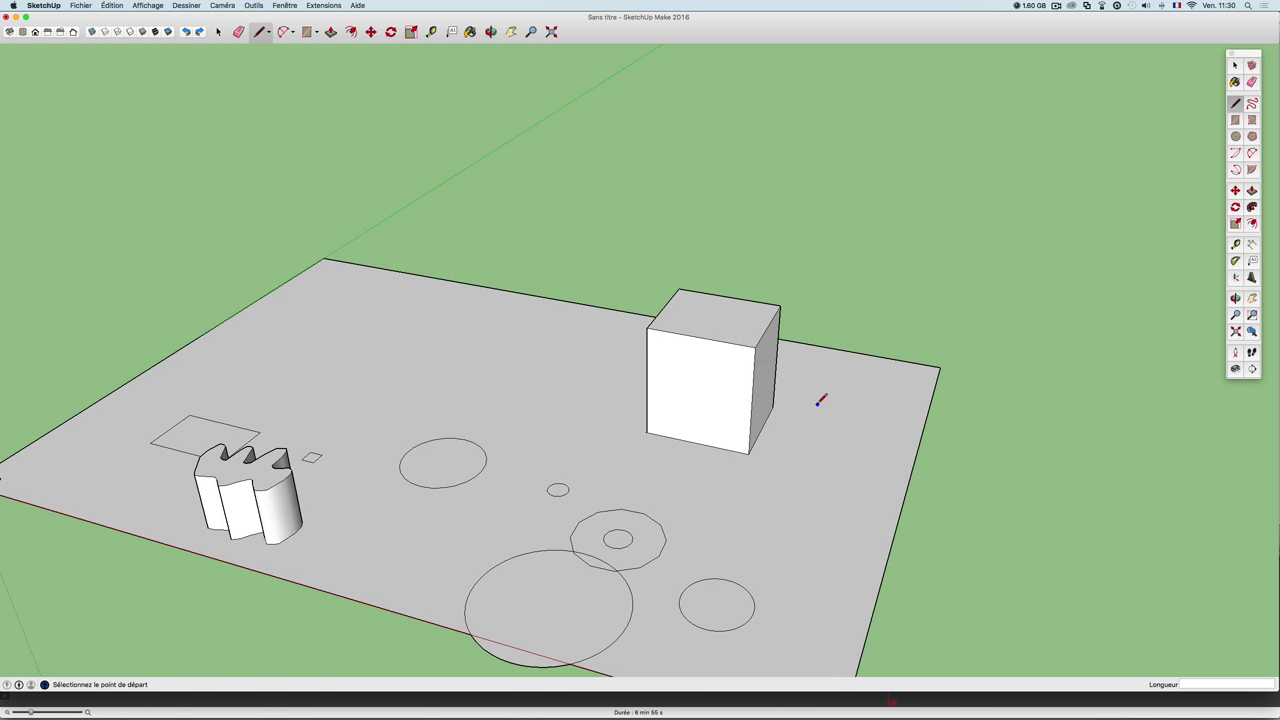
mouse_move(823, 400)
middle_down()
mouse_move(580, 400)
mouse_move(556, 430)
mouse_move(760, 375)
middle_up()
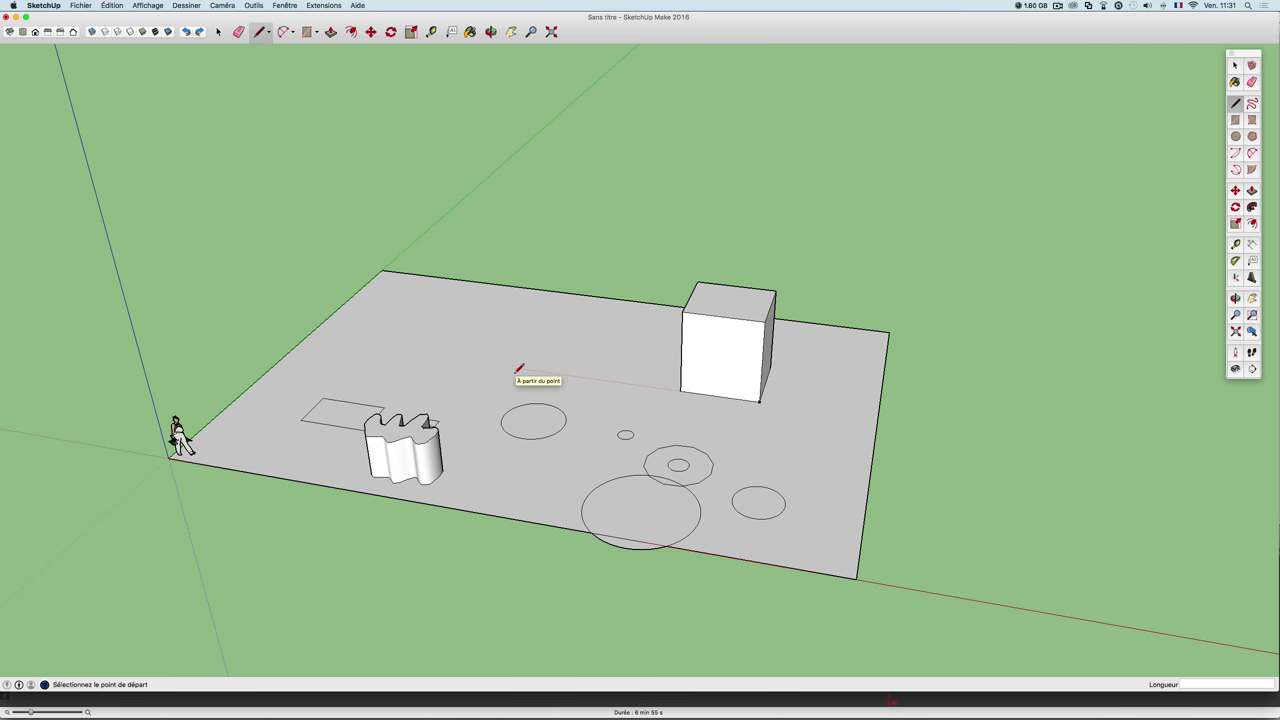
- Draw a 2-point arc on the ground left of the cube with a 60 cm bulge
key(shift+p)
key(a)
click(467, 338)
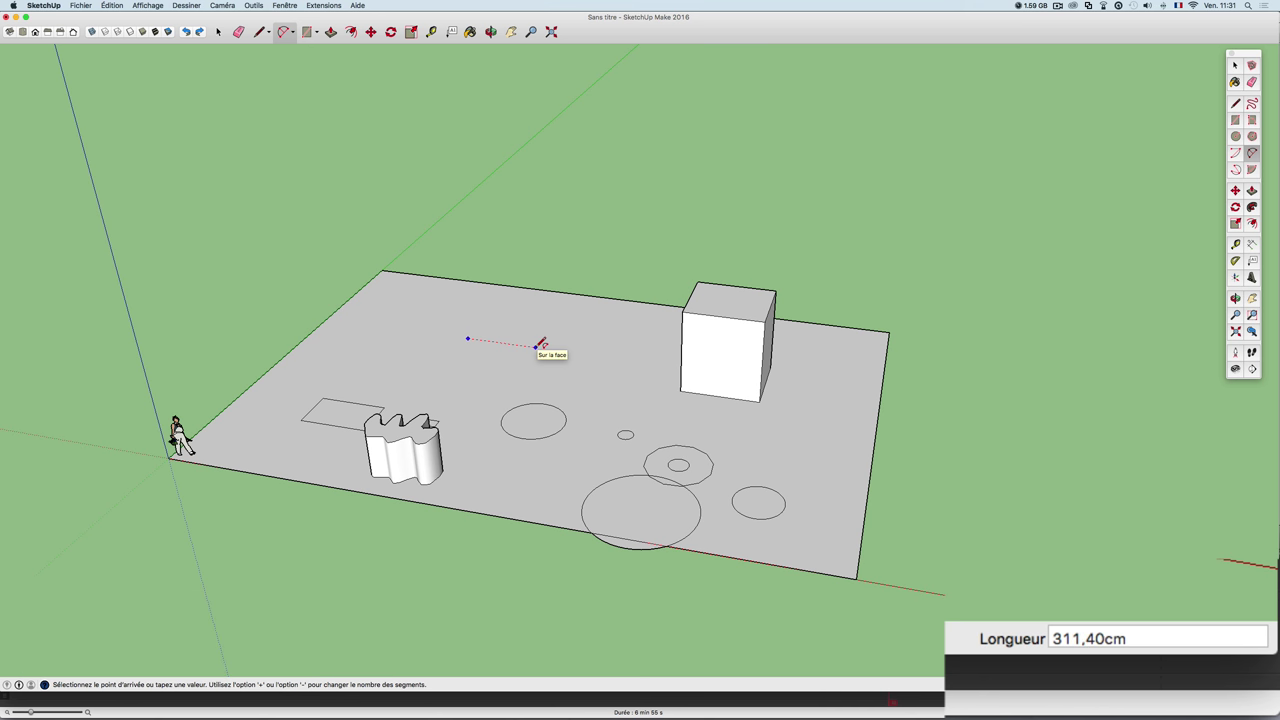
click(538, 345)
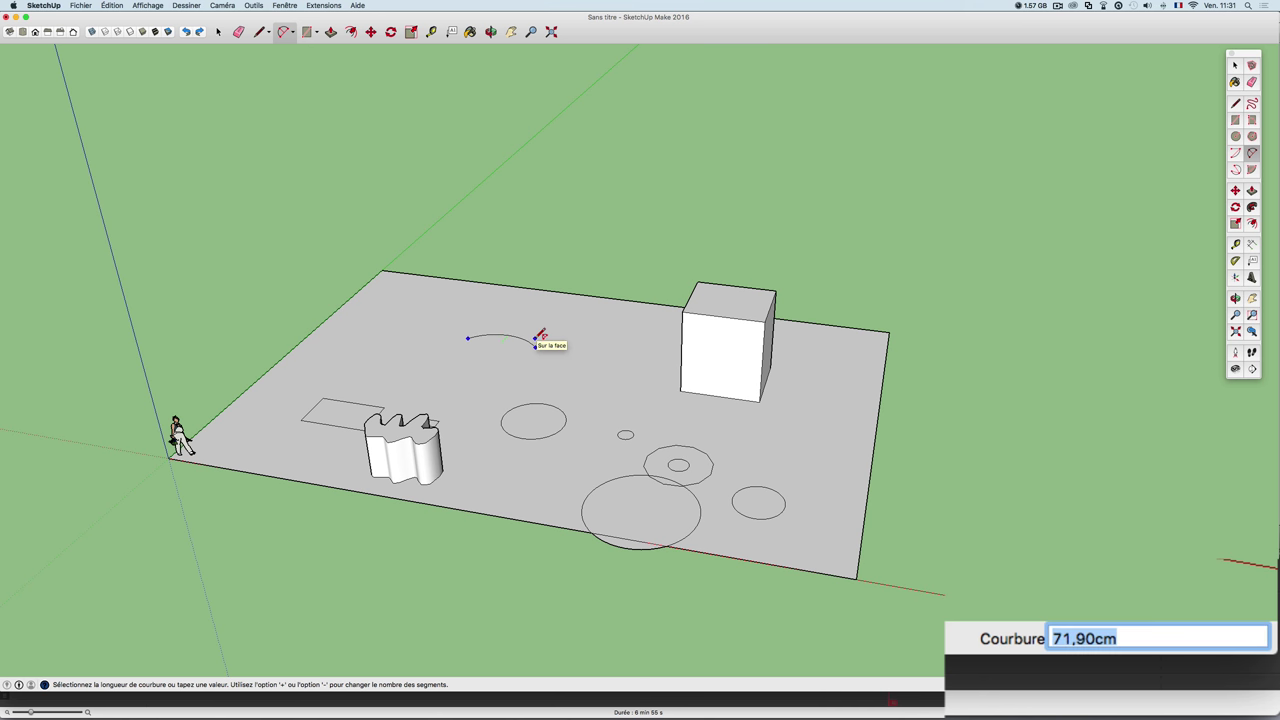
text(60)
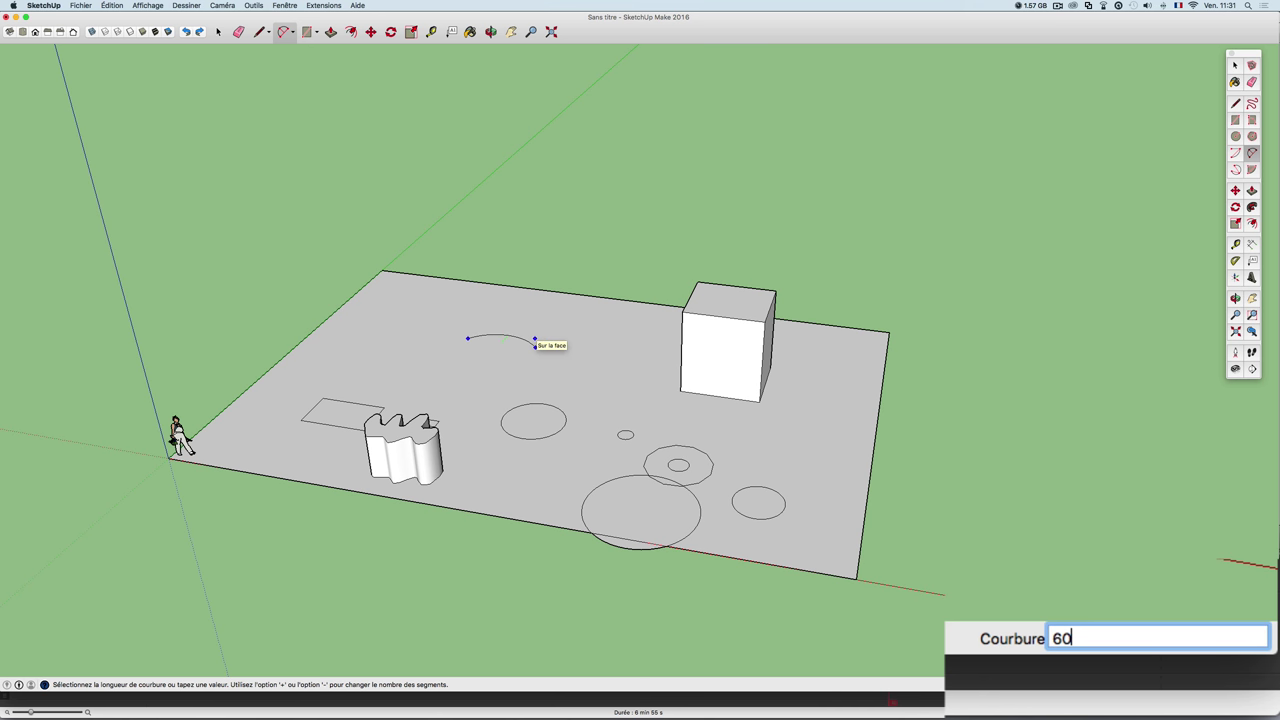
key(Return)
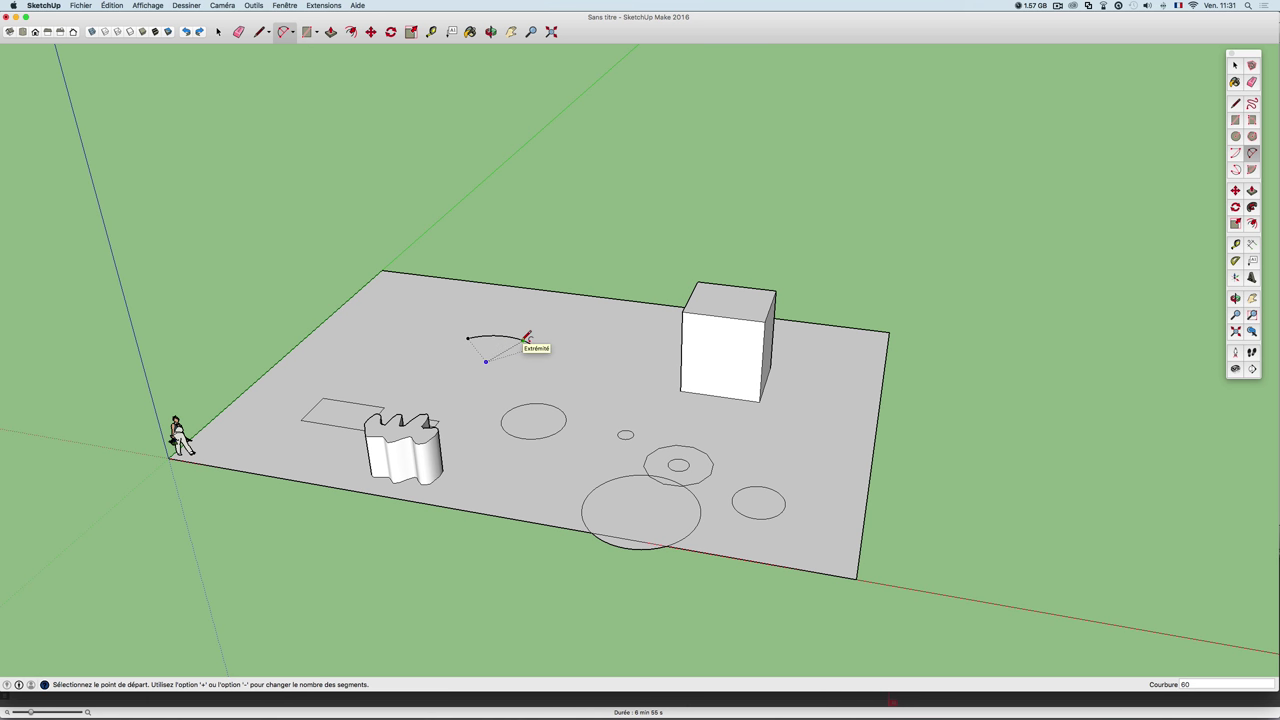
- Cancel an unfinished second arc and orbit to show the whole ground plane
click(534, 345)
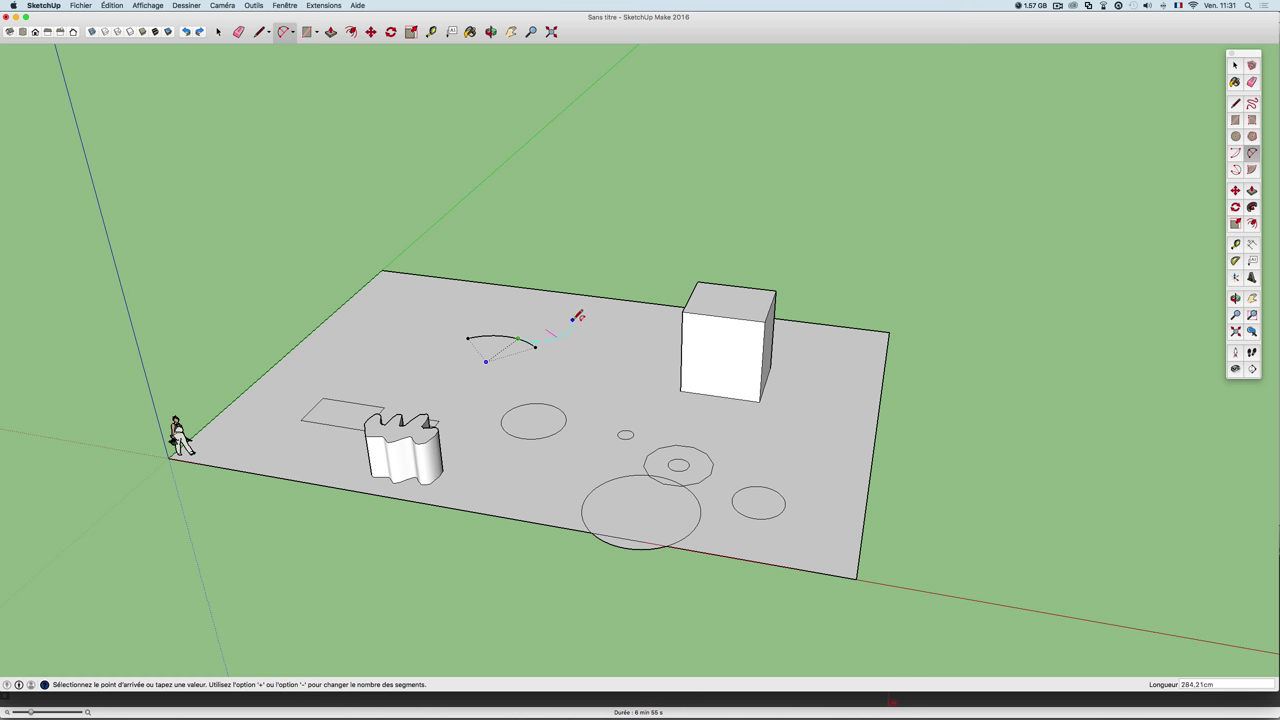
key(Escape)
middle_drag(555, 330, 505, 348)
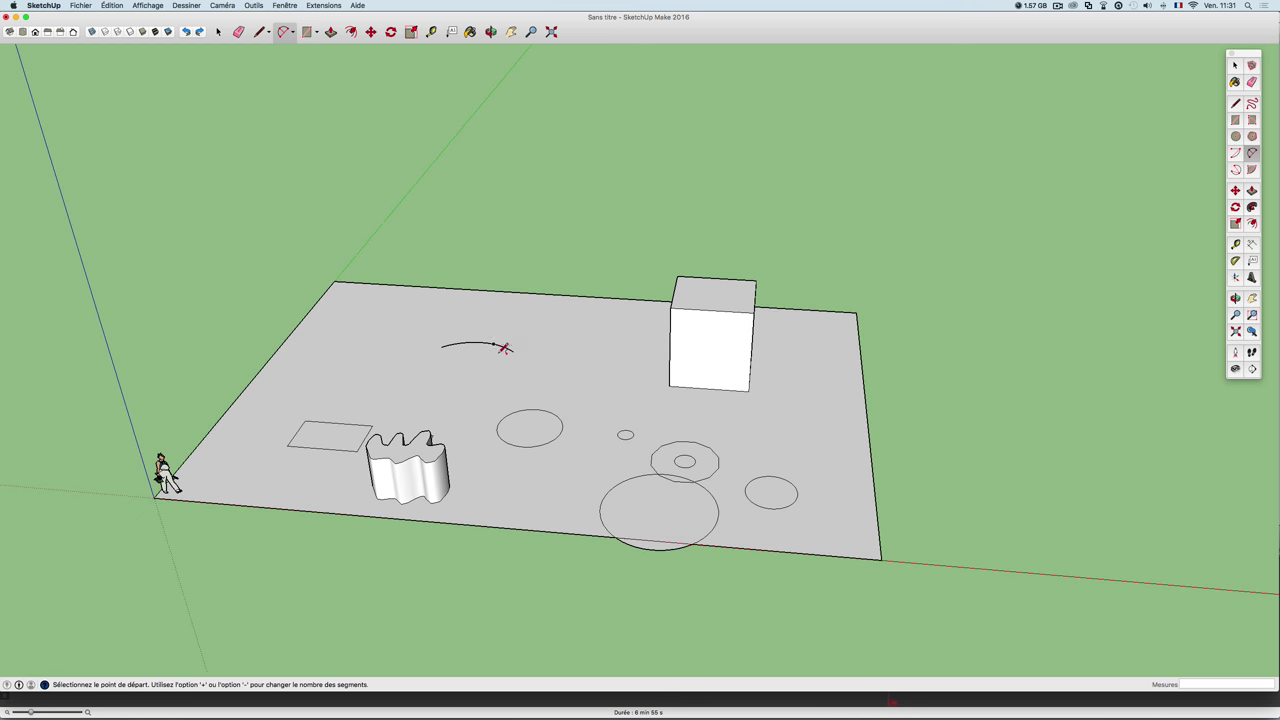
scroll(505, 348, up, 3)
scroll(488, 333, up, 2)
scroll(477, 347, down, 3)
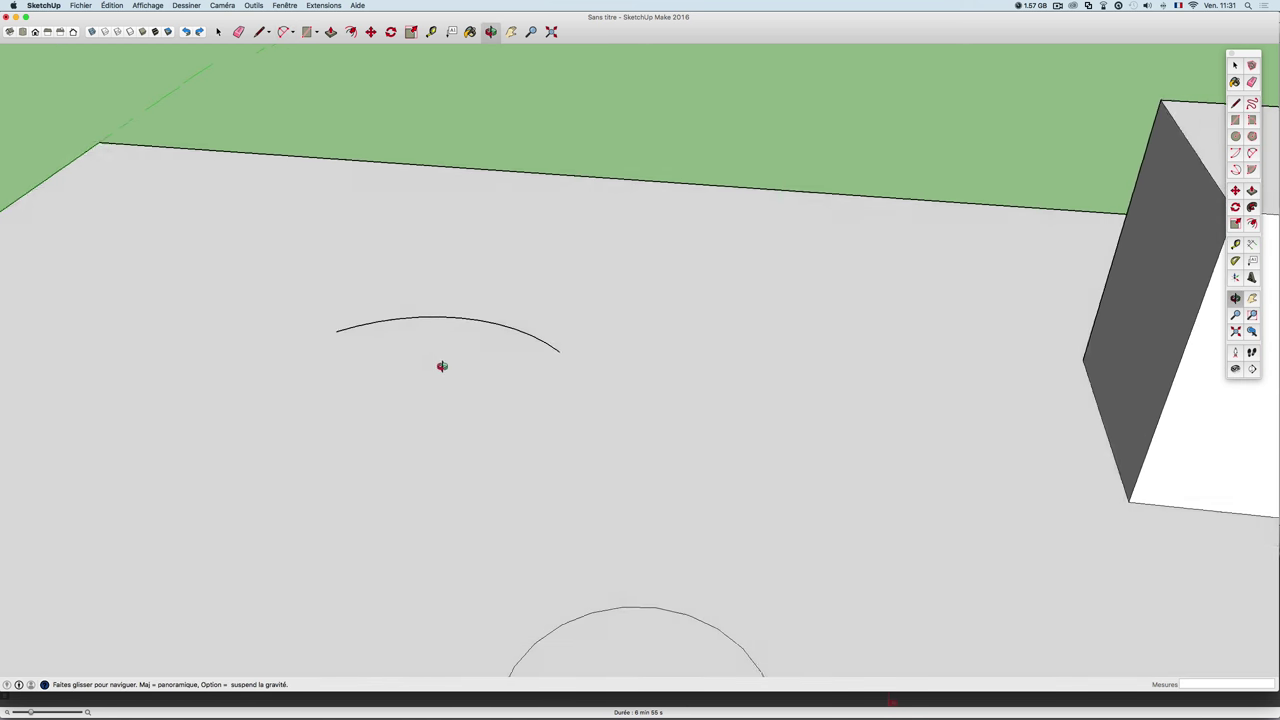
scroll(440, 366, down, 3)
scroll(429, 354, down, 5)
middle_drag(443, 340, 407, 338)
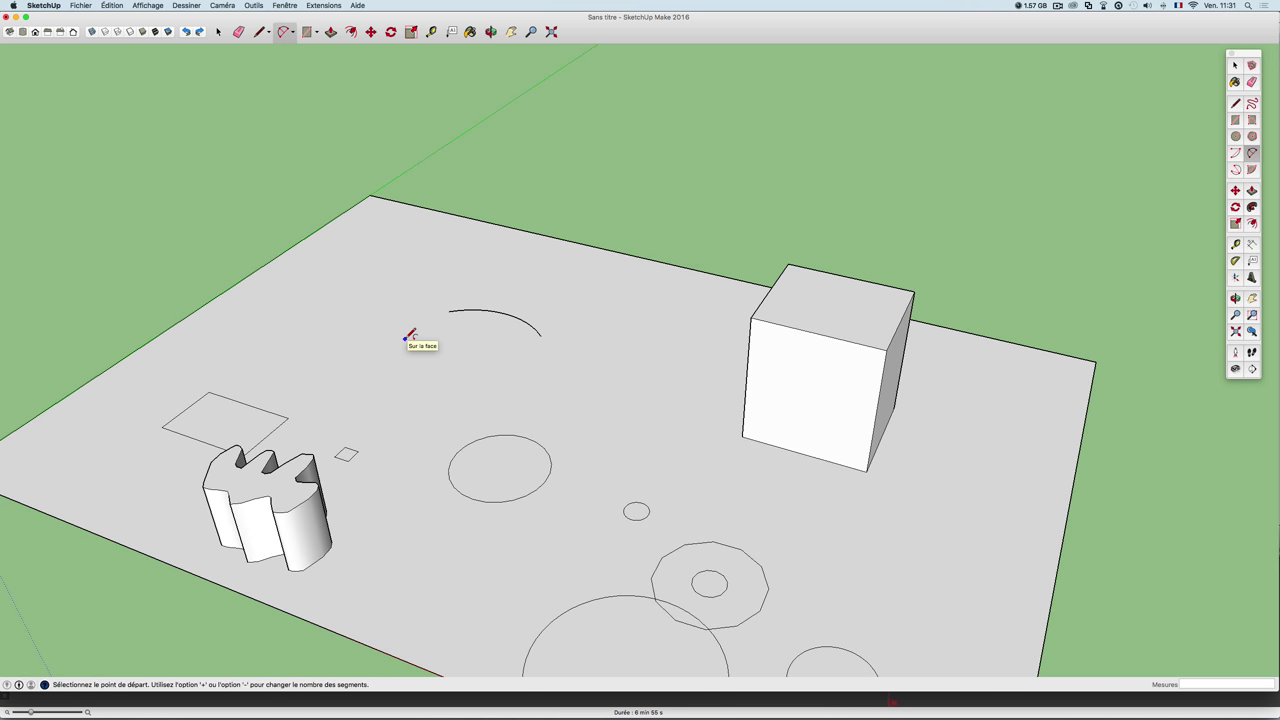
scroll(445, 330, down, 3)
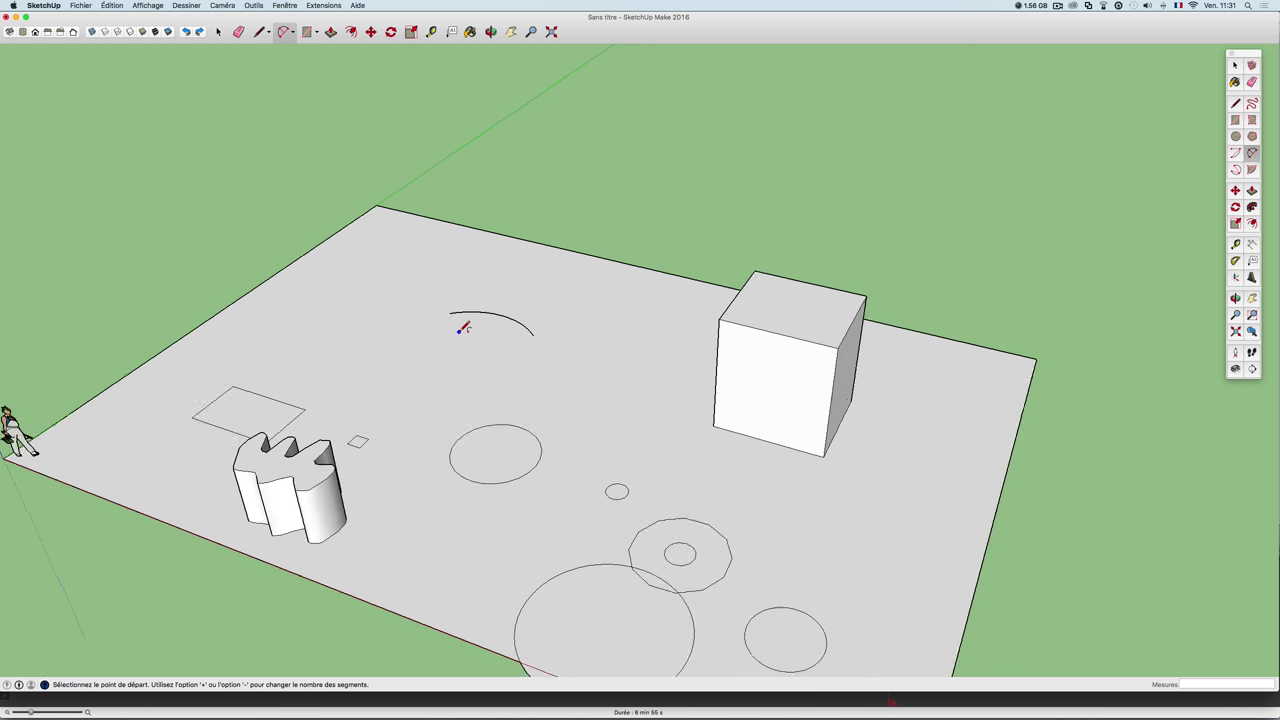
scroll(457, 329, down, 3)
scroll(457, 329, down, 2)
mouse_move(457, 330)
middle_down()
mouse_move(434, 356)
mouse_move(517, 342)
mouse_move(551, 309)
mouse_move(449, 340)
middle_up()
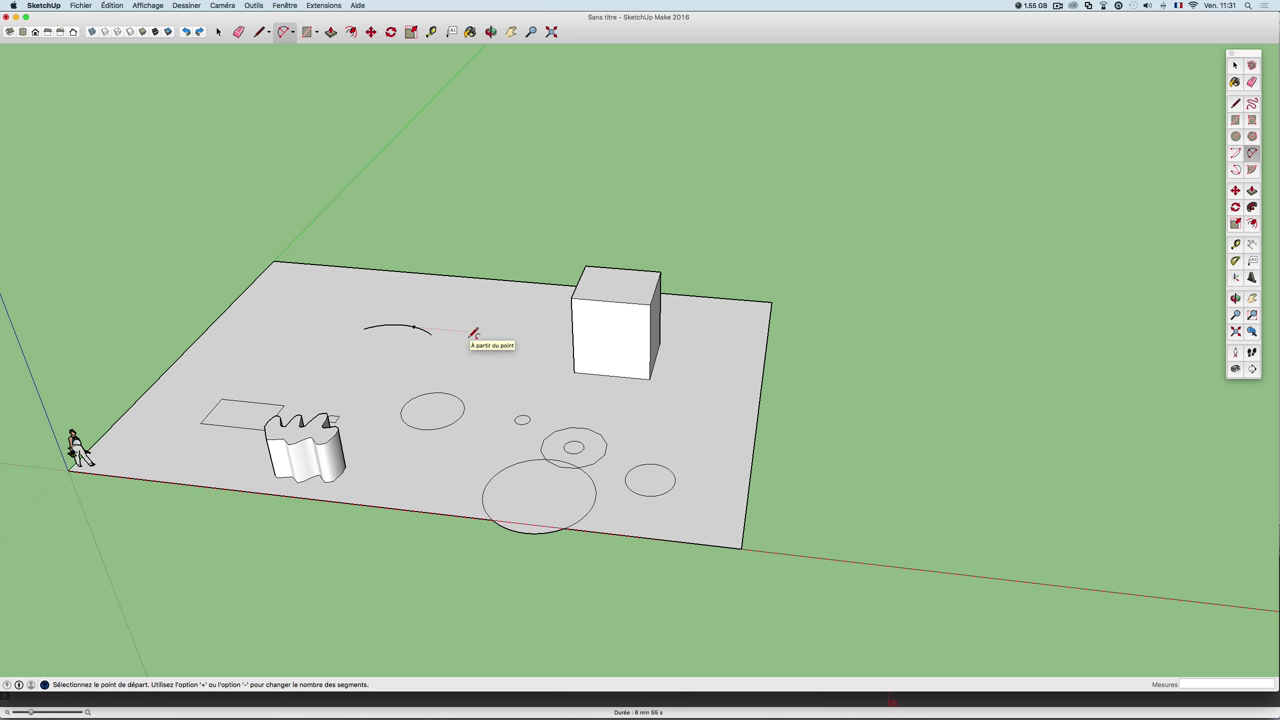